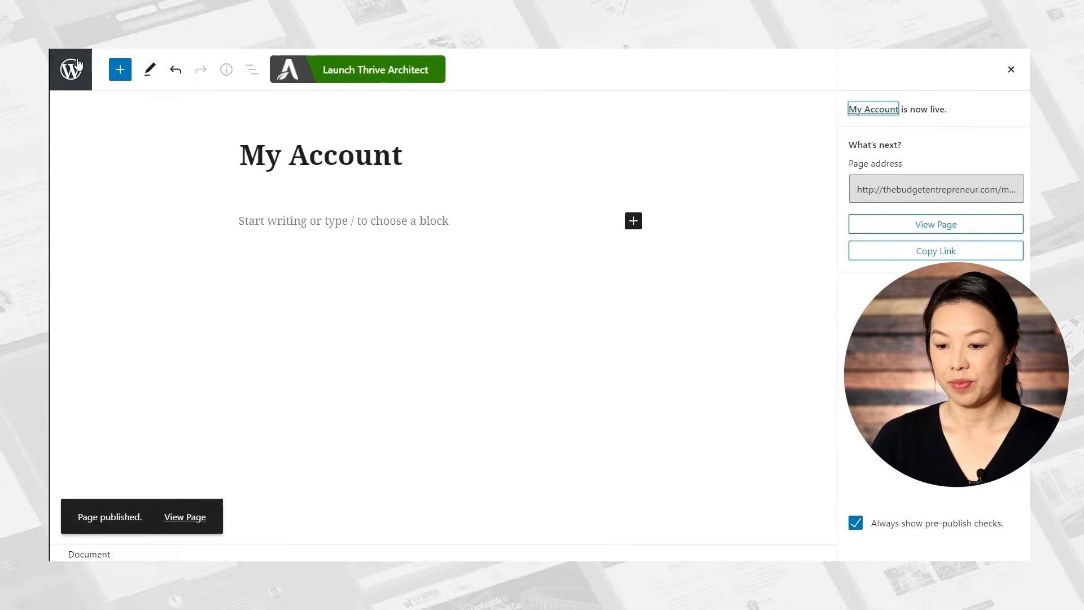
# - Leave the page editor and open the product settings of WooCommerce
pyautogui.click(72, 69)
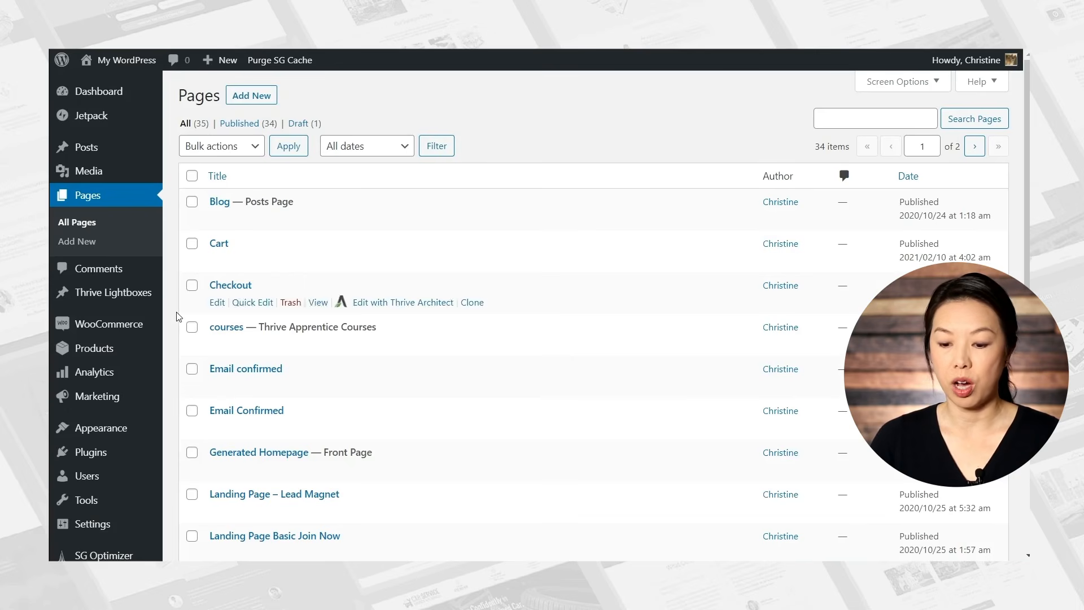
pyautogui.moveTo(107, 333)
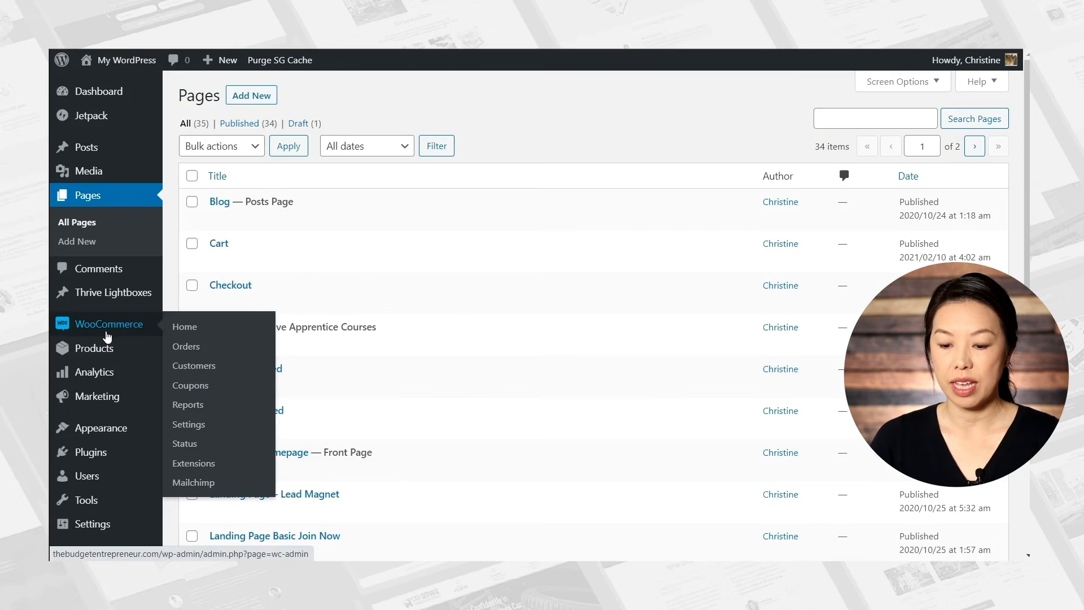
pyautogui.click(202, 424)
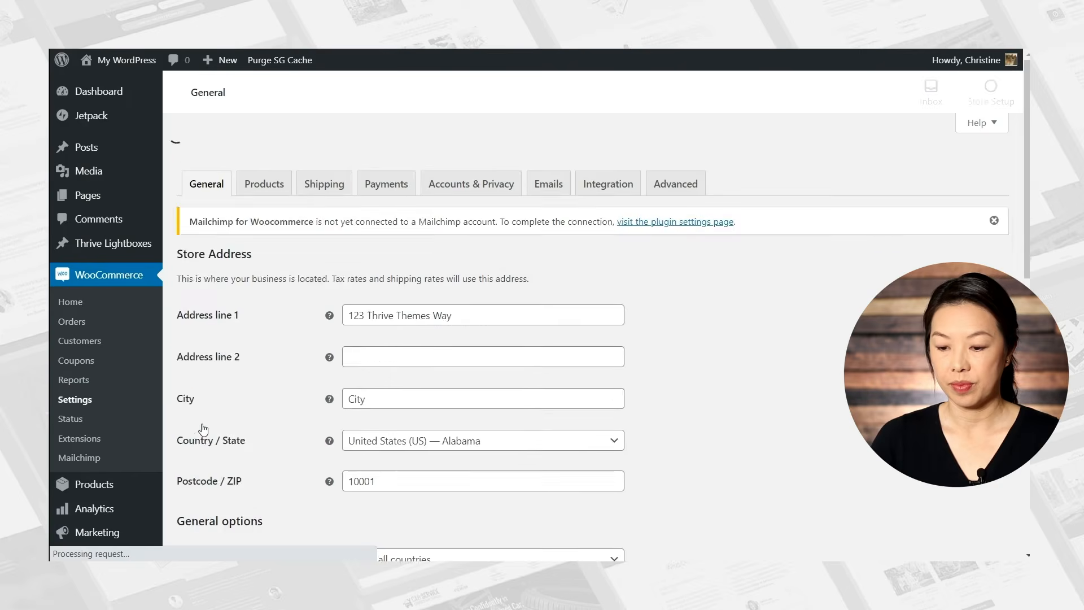
pyautogui.click(265, 311)
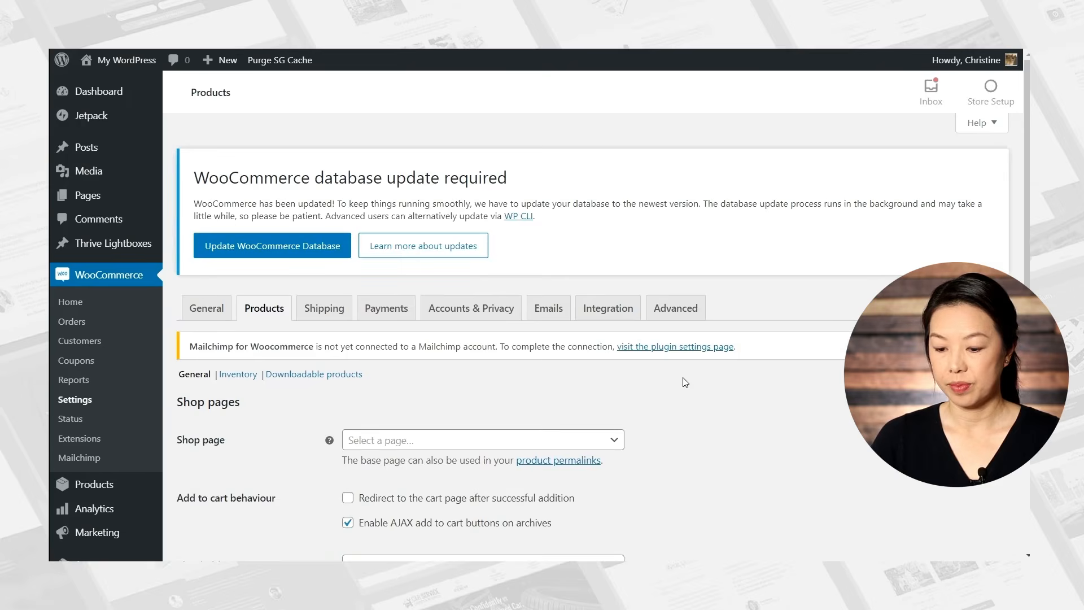
pyautogui.scroll(-3, 698, 384)
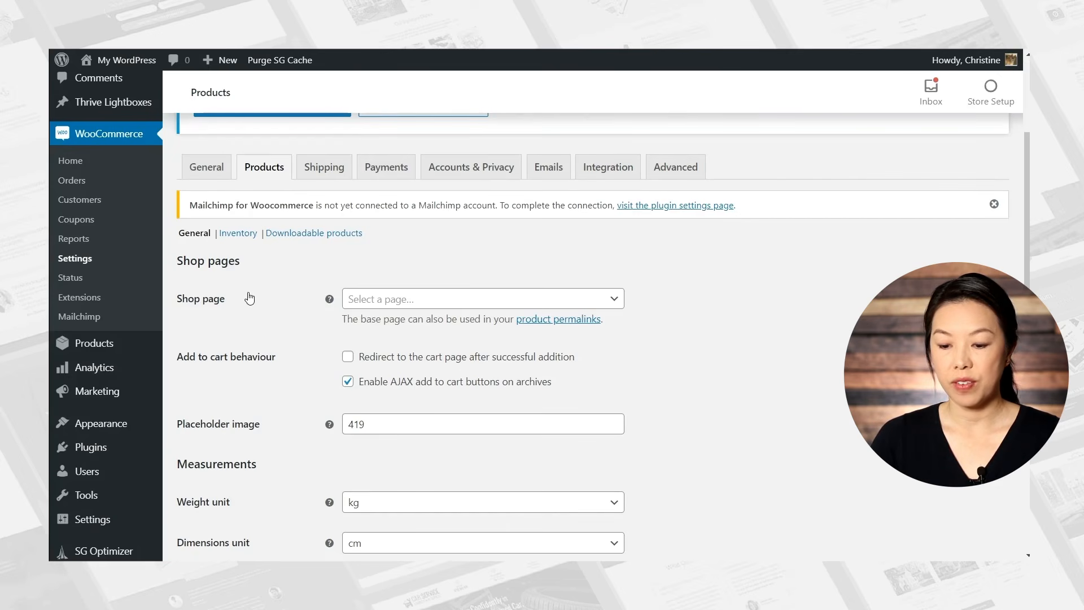
# - Assign the Shop page as the store's shop page and save the product settings
pyautogui.click(404, 298)
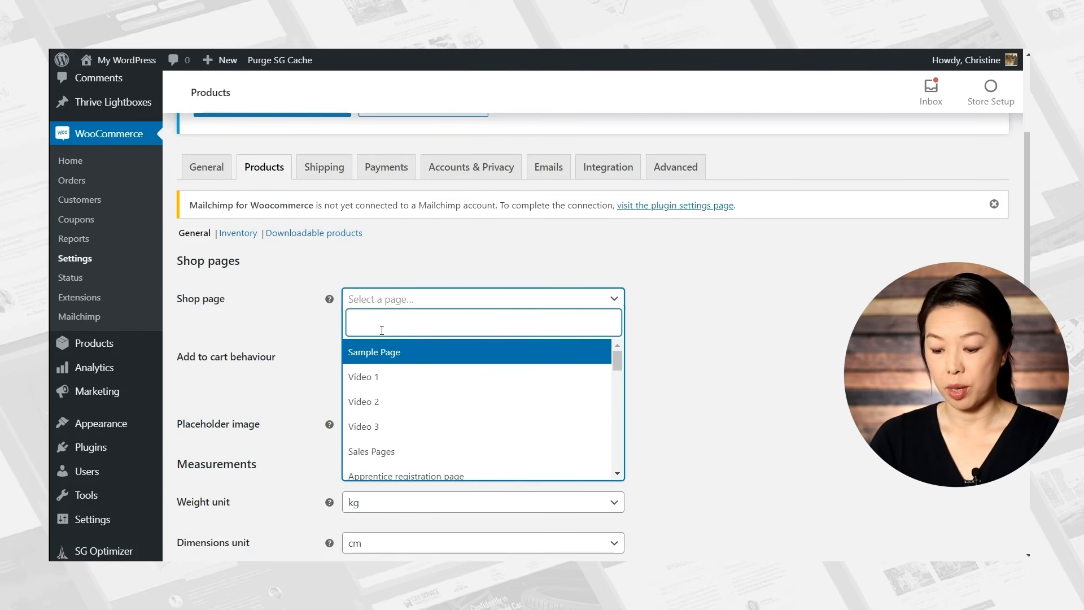
pyautogui.write('shop')
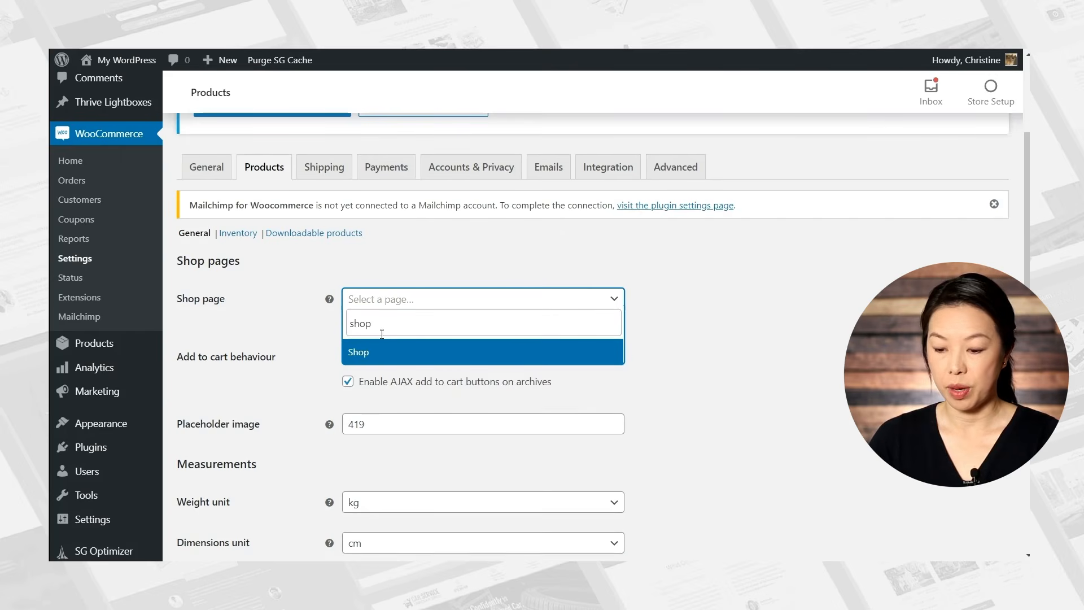
pyautogui.click(370, 356)
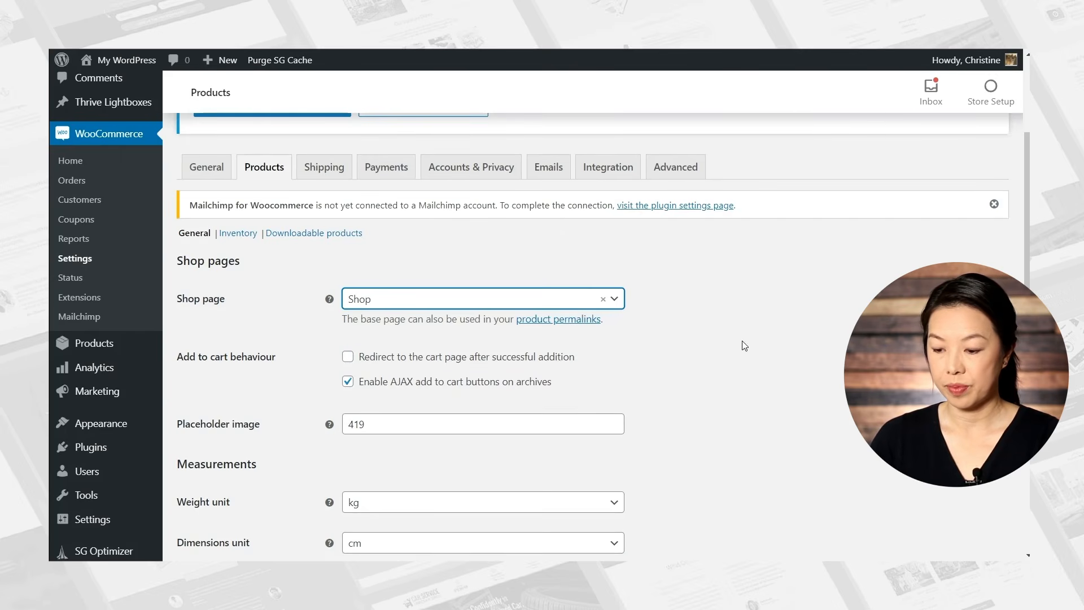
pyautogui.scroll(-5, 698, 367)
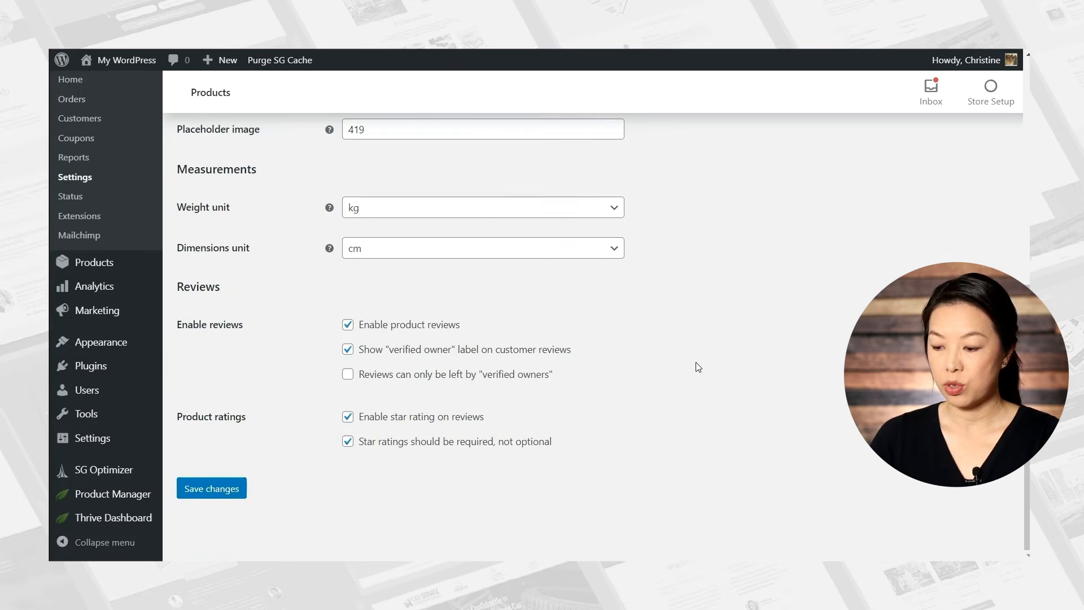
pyautogui.click(207, 495)
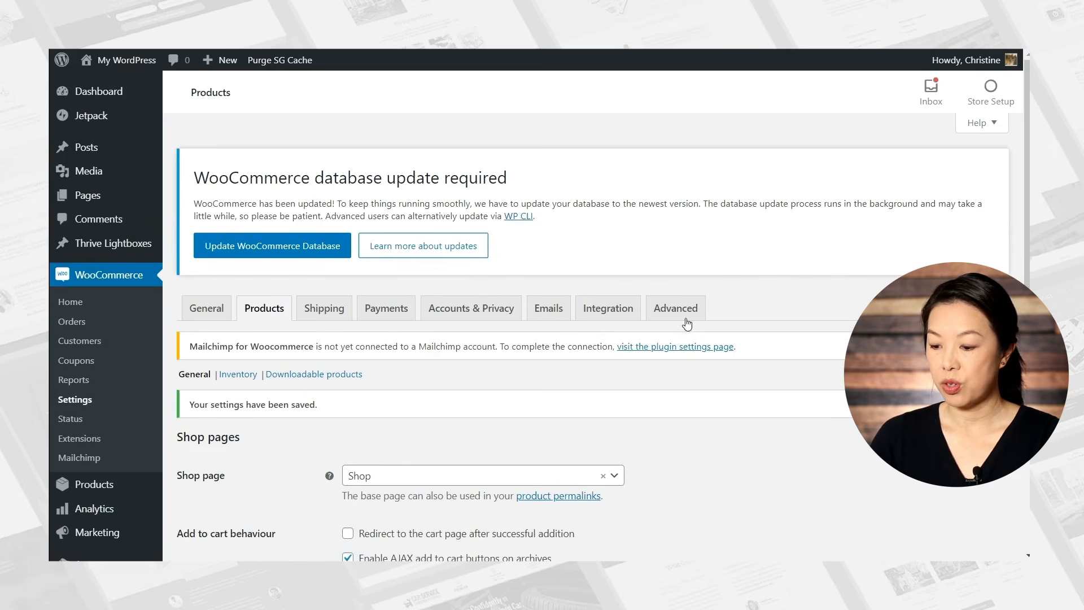
# - In the advanced page setup, assign Cart as the cart page and Checkout as the checkout page
pyautogui.click(687, 315)
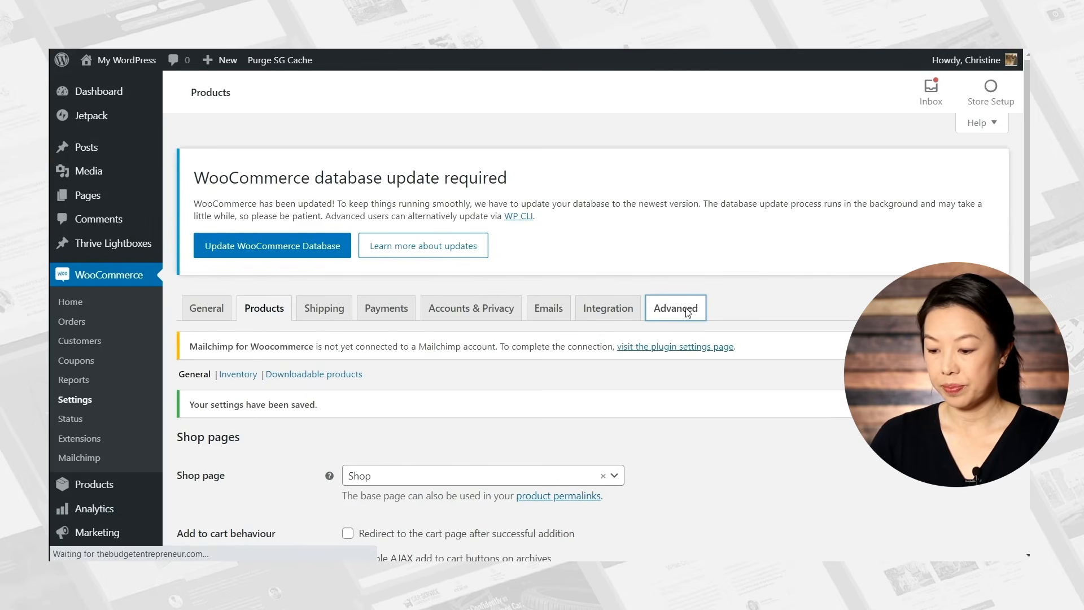
pyautogui.scroll(-5, 723, 420)
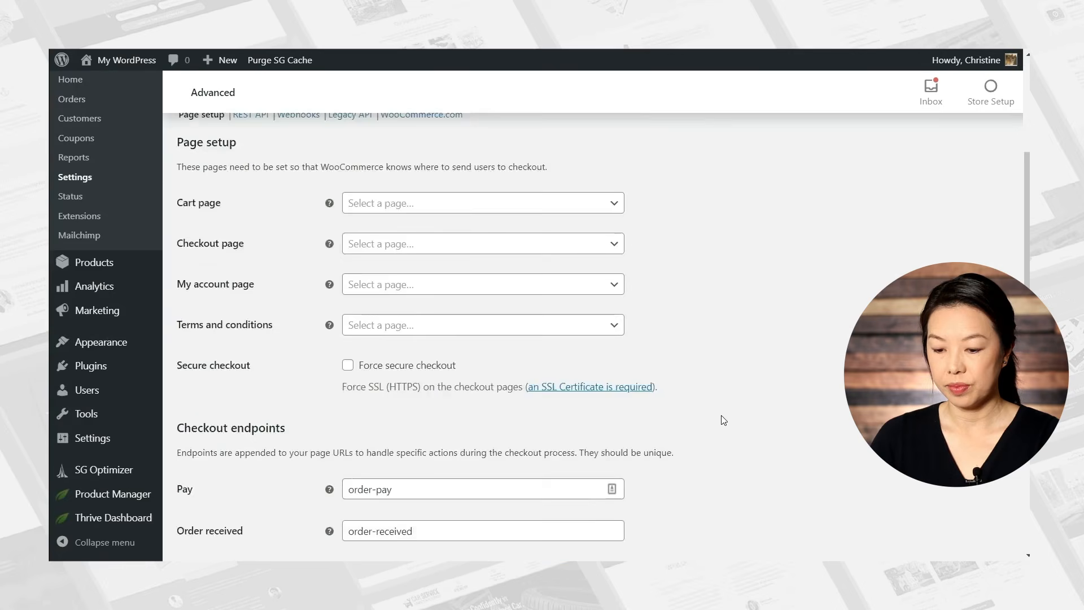
pyautogui.scroll(-1, 723, 420)
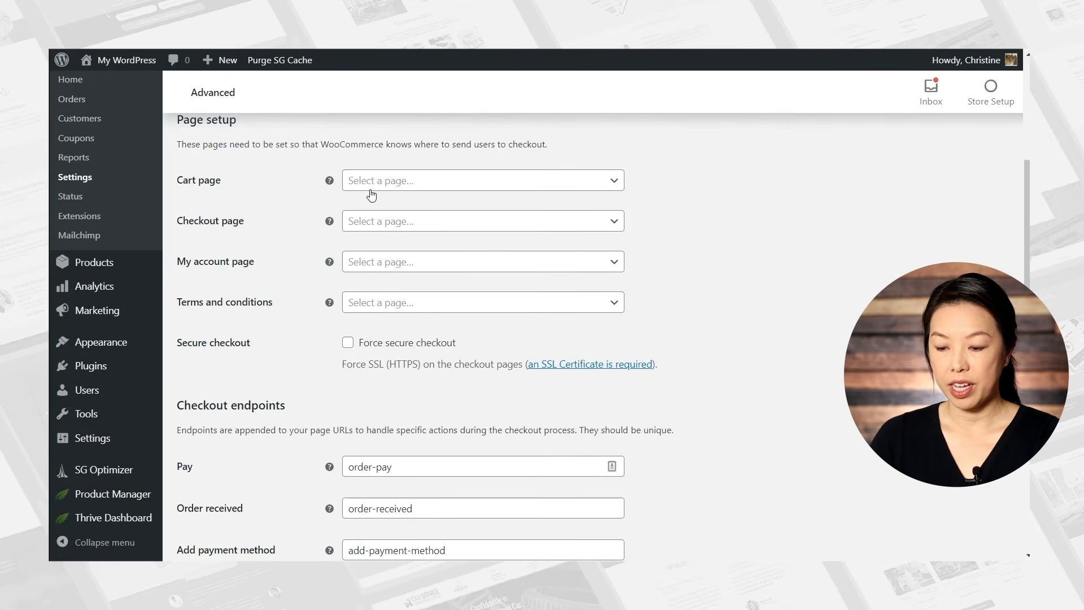
pyautogui.click(438, 187)
pyautogui.write('c')
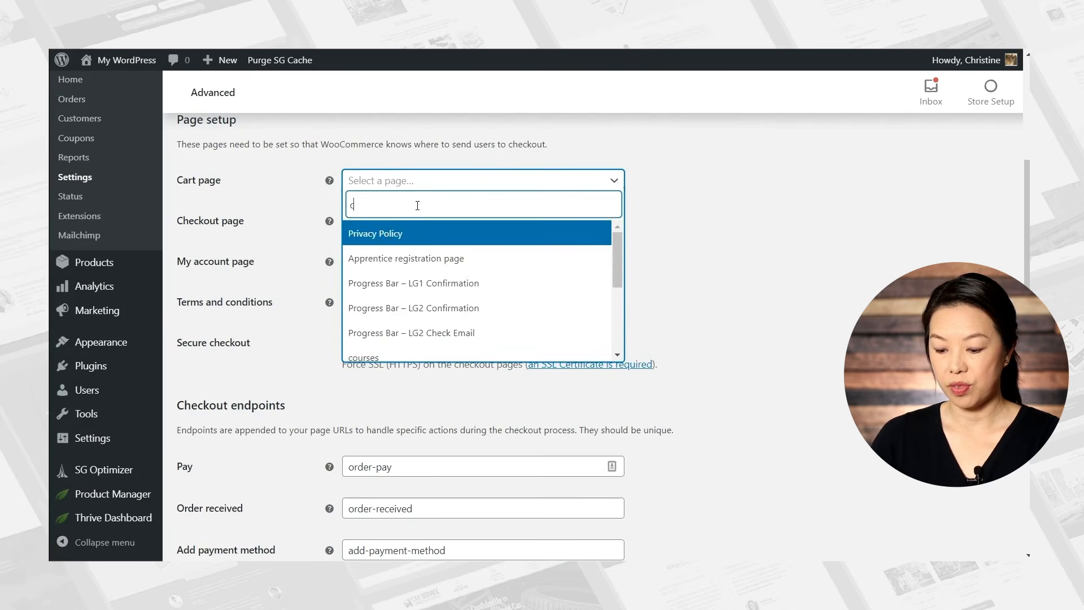
pyautogui.write('art')
pyautogui.click(376, 234)
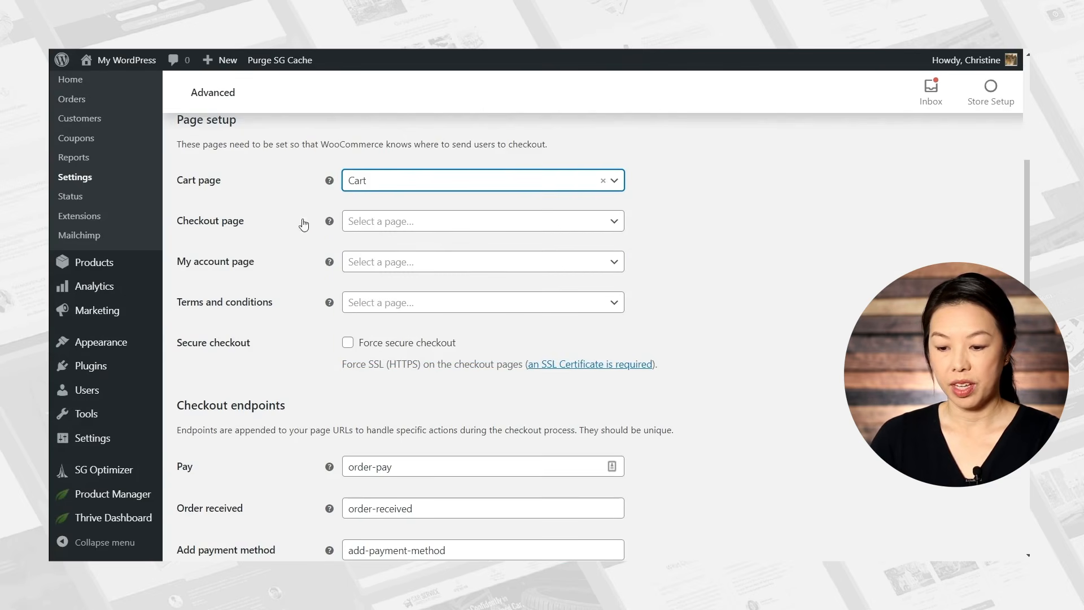
pyautogui.click(390, 224)
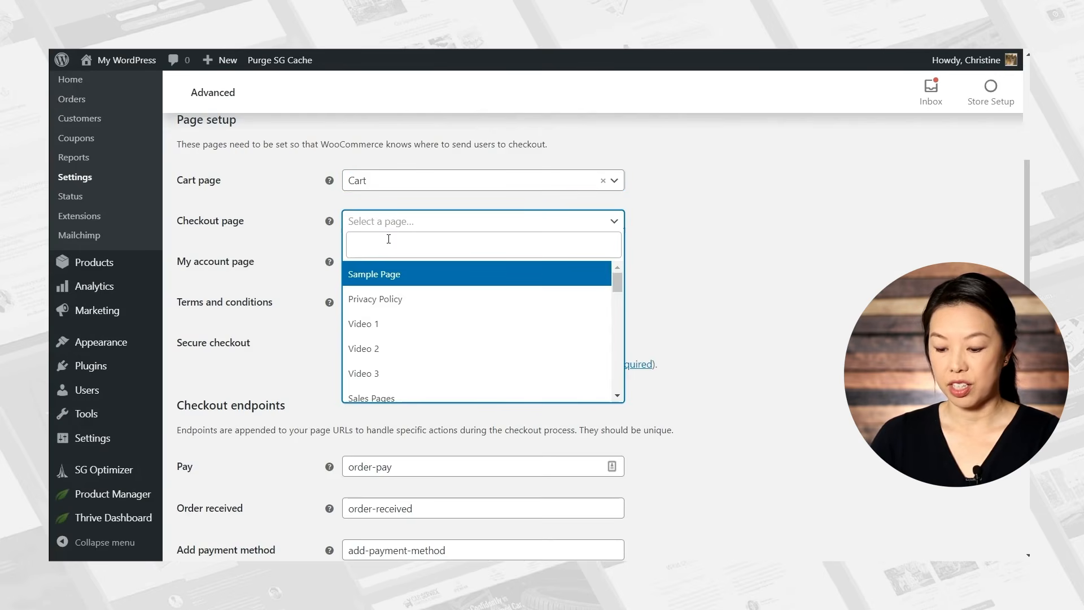
pyautogui.write('check')
pyautogui.click(383, 298)
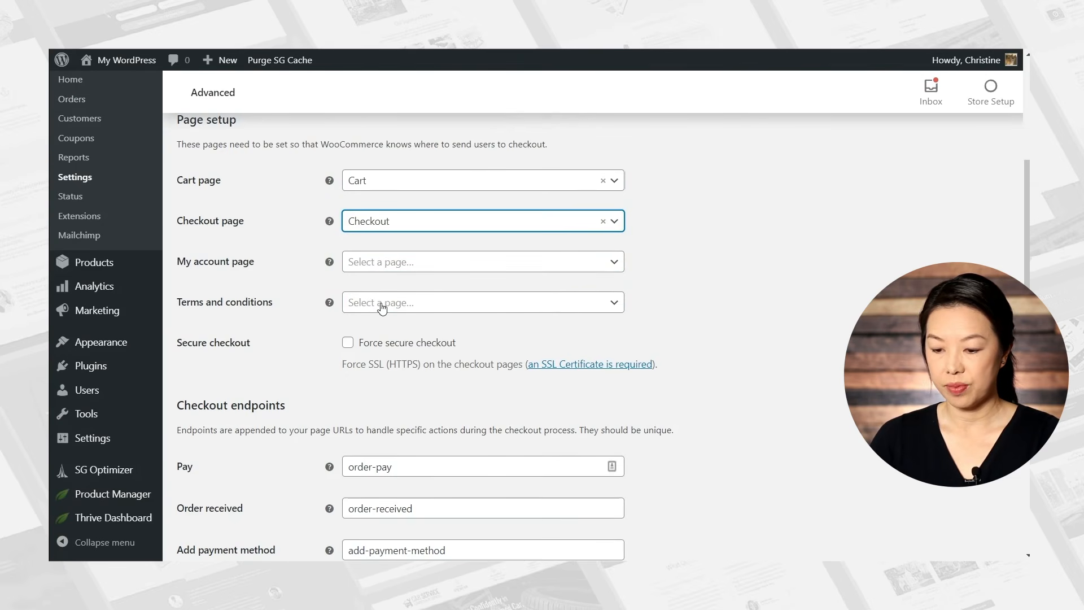
# - Assign My Account as the my account page and save the advanced settings
pyautogui.click(383, 266)
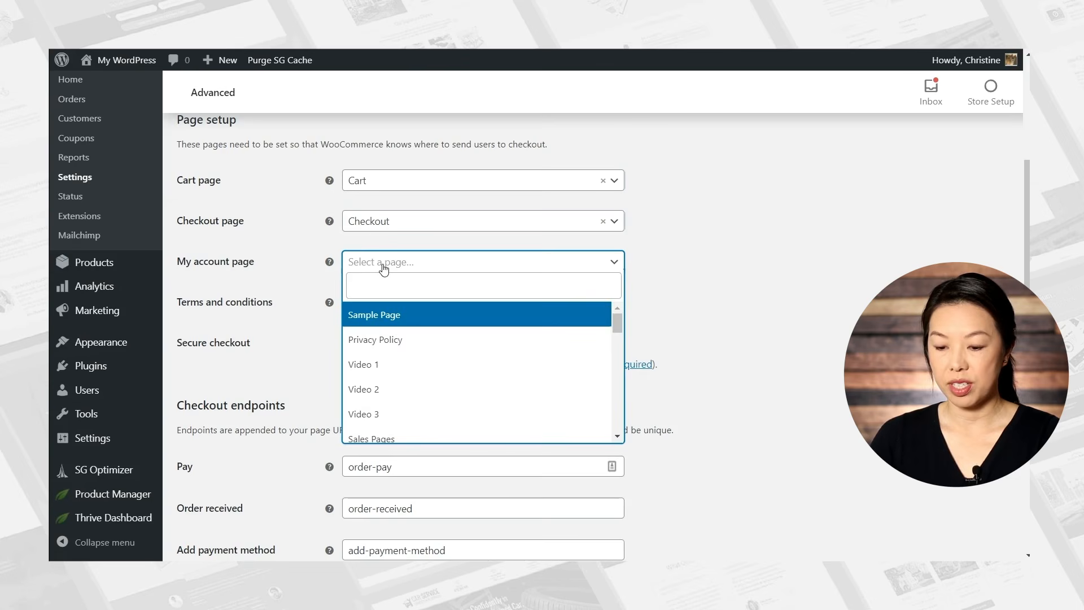
pyautogui.click(380, 289)
pyautogui.write('my')
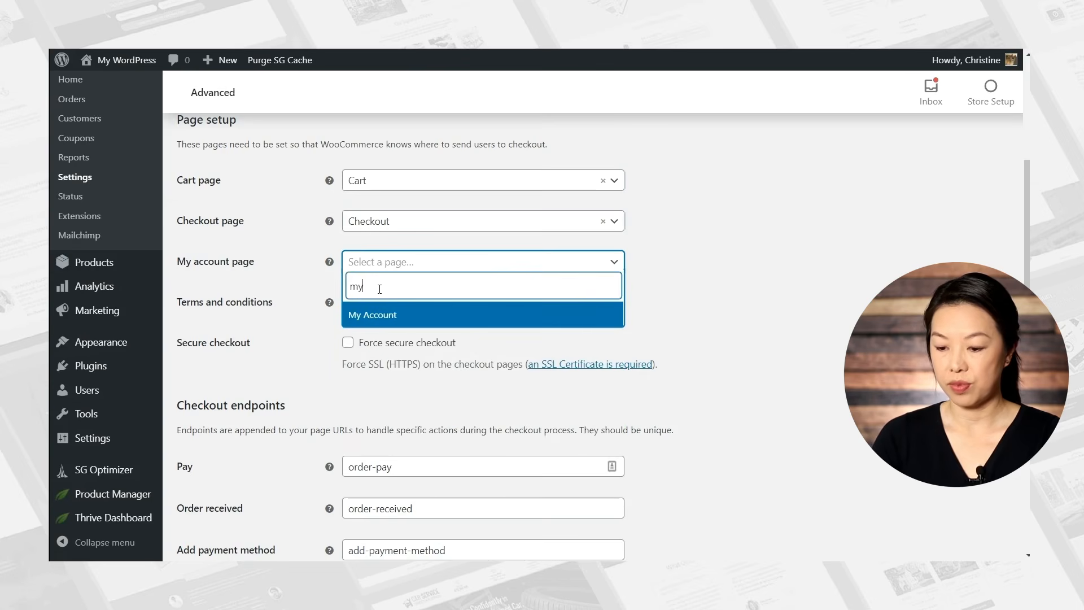
pyautogui.click(375, 314)
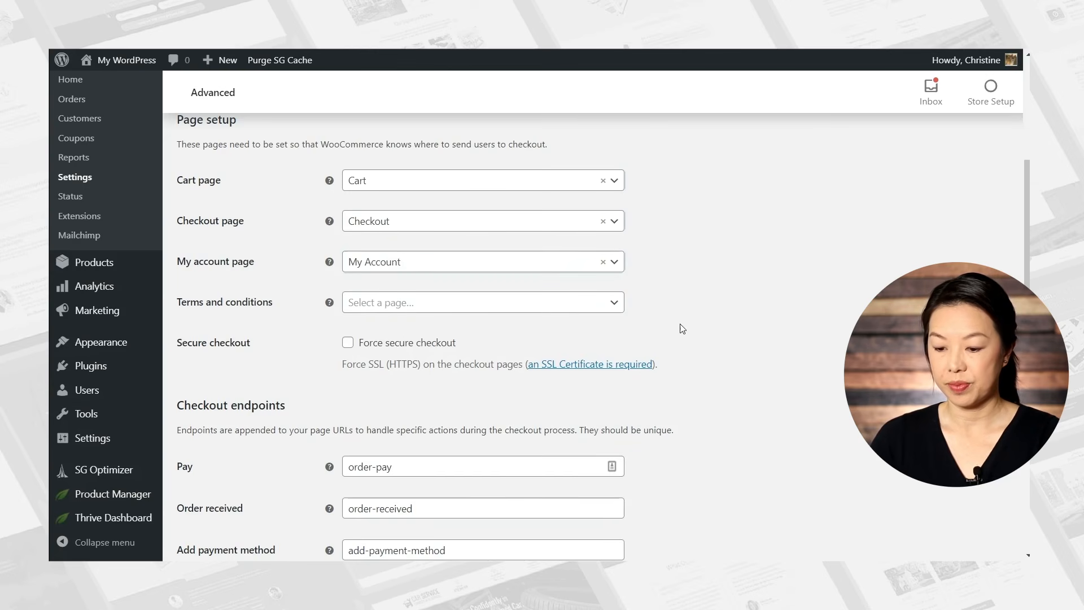
pyautogui.scroll(-6, 674, 336)
pyautogui.scroll(-4, 675, 336)
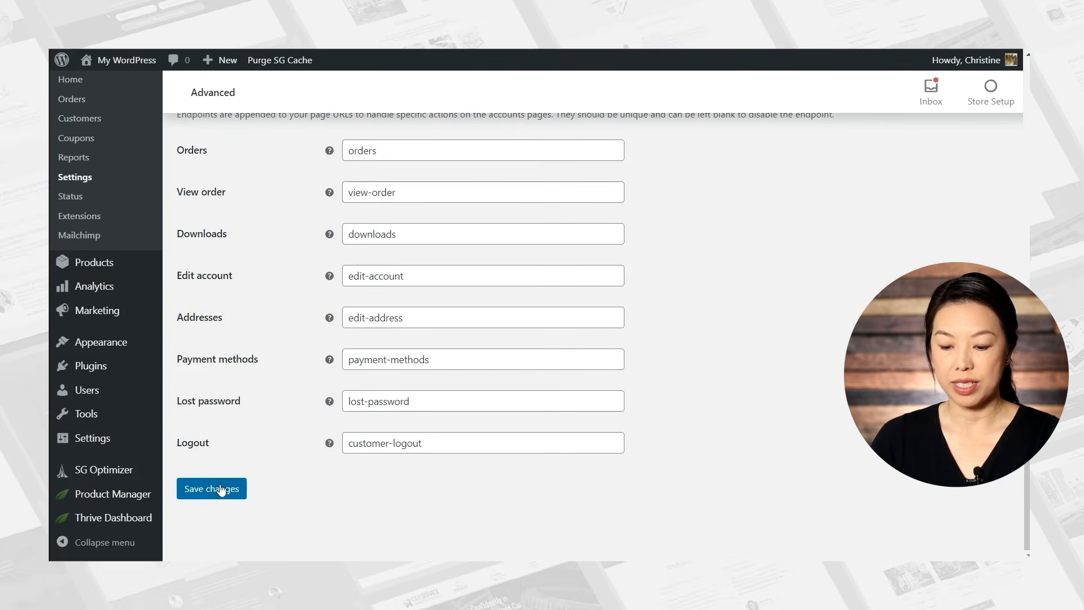
pyautogui.click(220, 489)
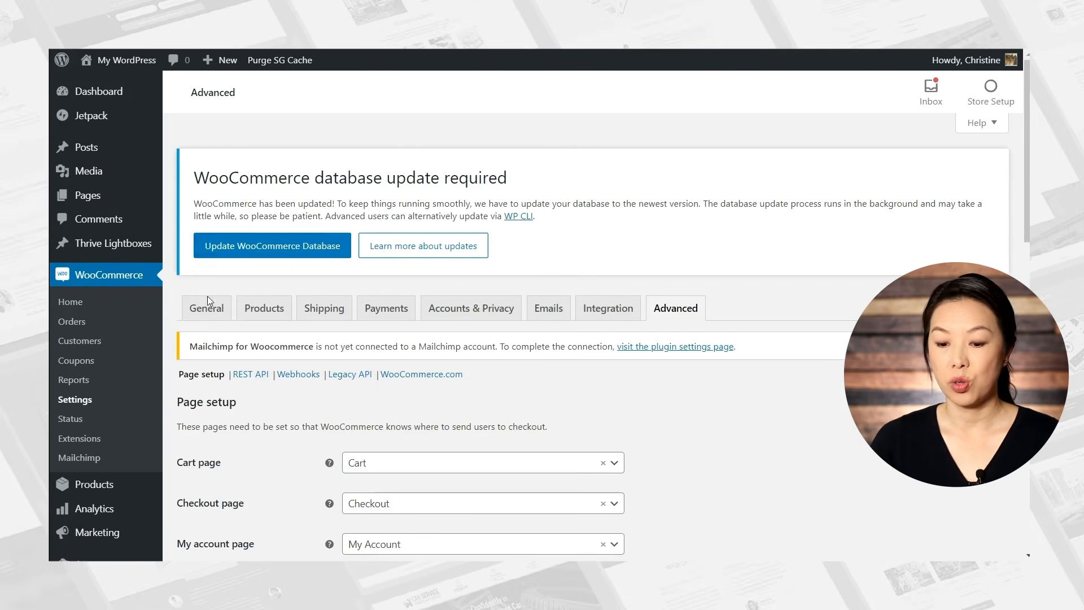
# - Open the Shapeshift theme's Site Wizard at the WooCommerce Shop Header step
pyautogui.scroll(-10, 207, 339)
pyautogui.moveTo(134, 528)
pyautogui.click(207, 520)
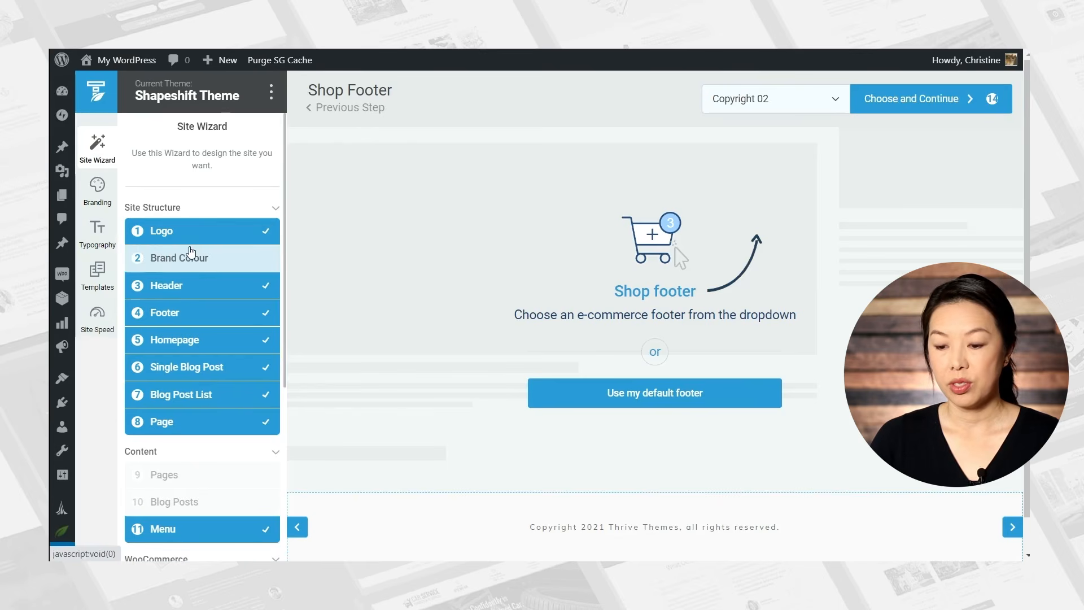
pyautogui.scroll(-5, 191, 251)
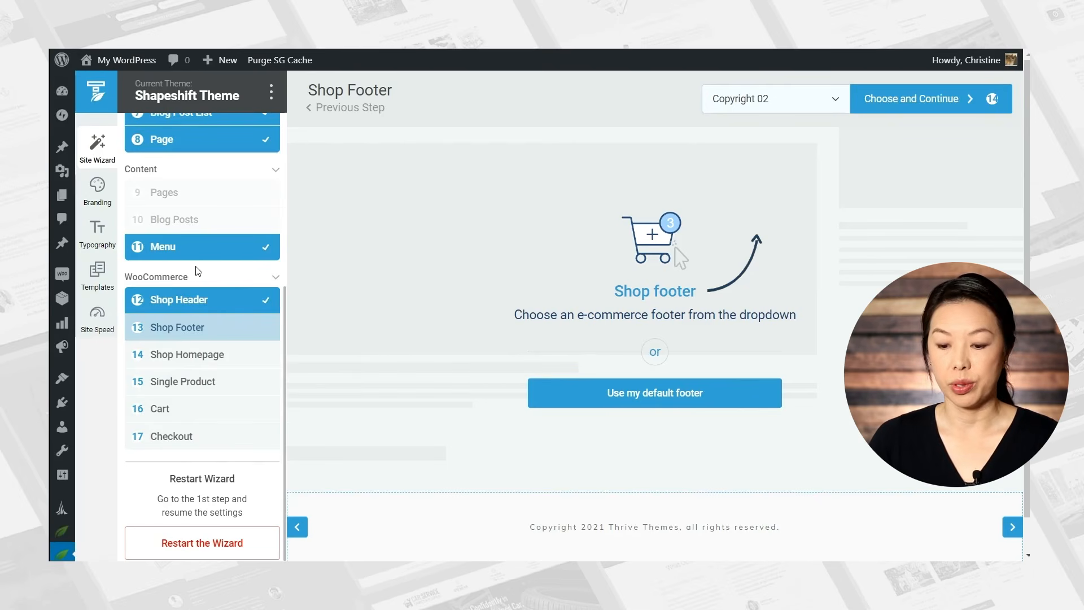
pyautogui.click(182, 297)
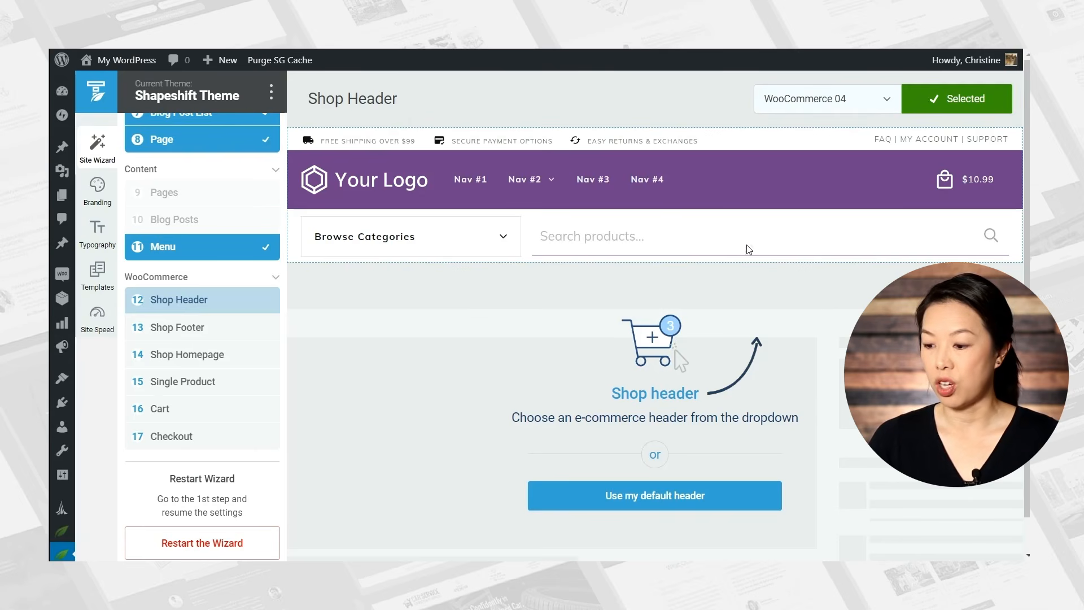
# - Choose the WooCommerce 02 design for the shop header and use the default footer as the shop footer
pyautogui.click(862, 99)
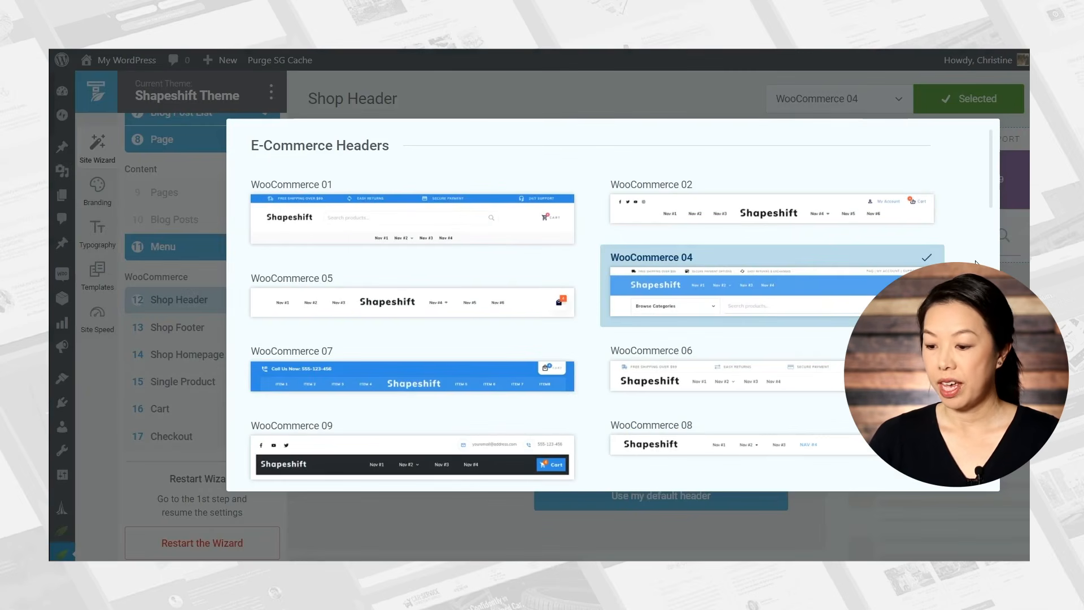
pyautogui.scroll(-2, 976, 263)
pyautogui.scroll(2, 975, 263)
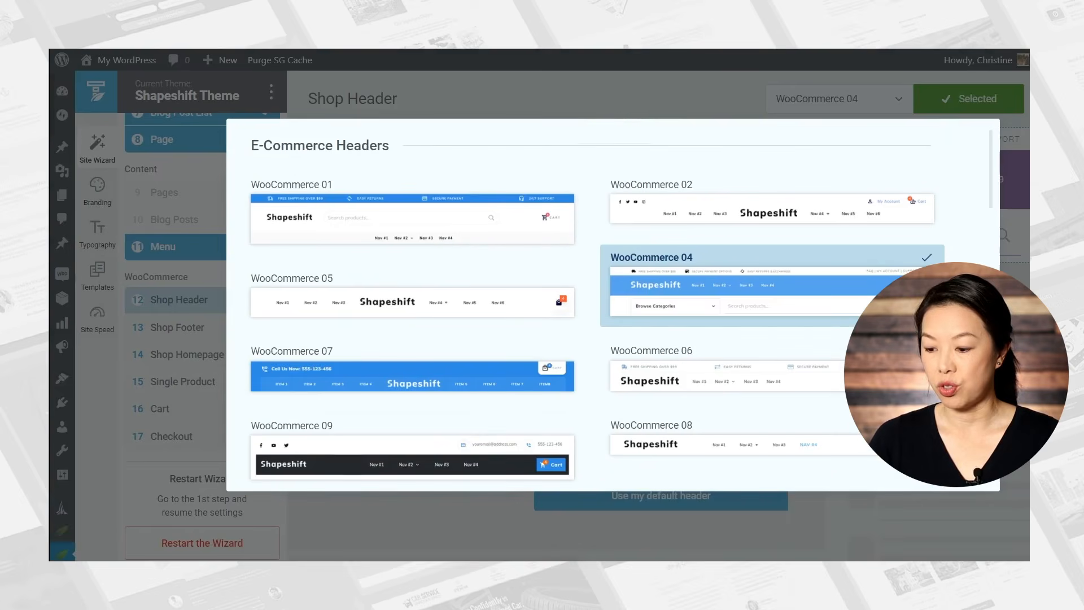
pyautogui.click(744, 215)
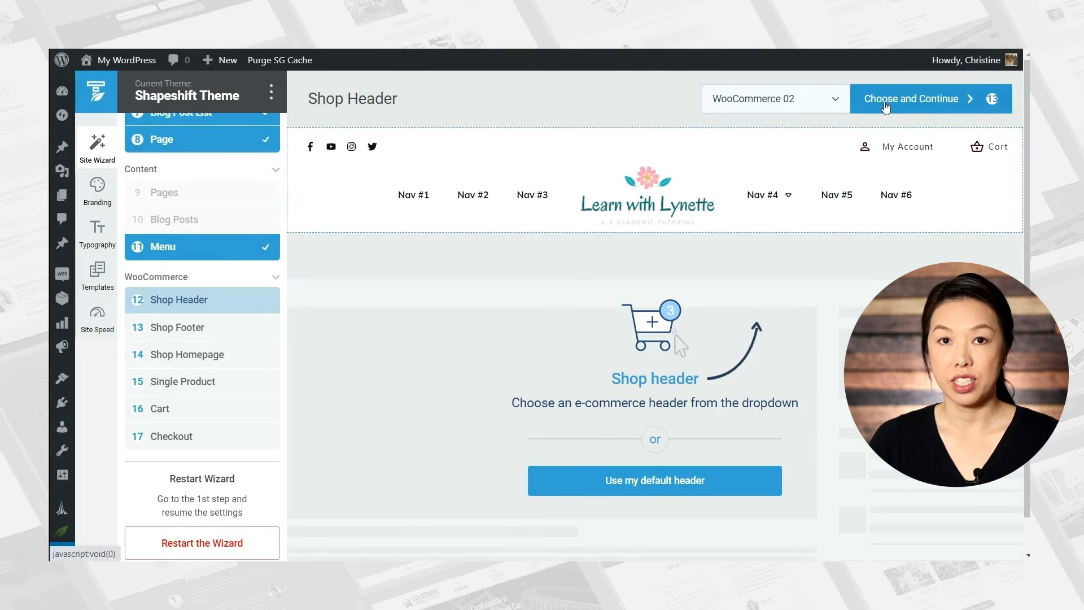
pyautogui.click(884, 105)
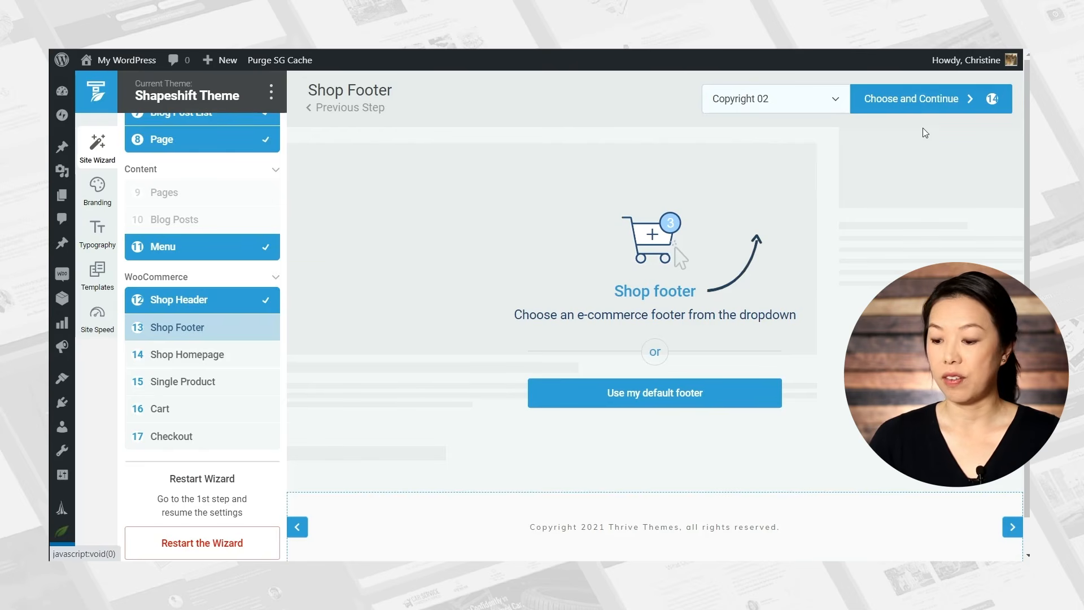
pyautogui.click(691, 400)
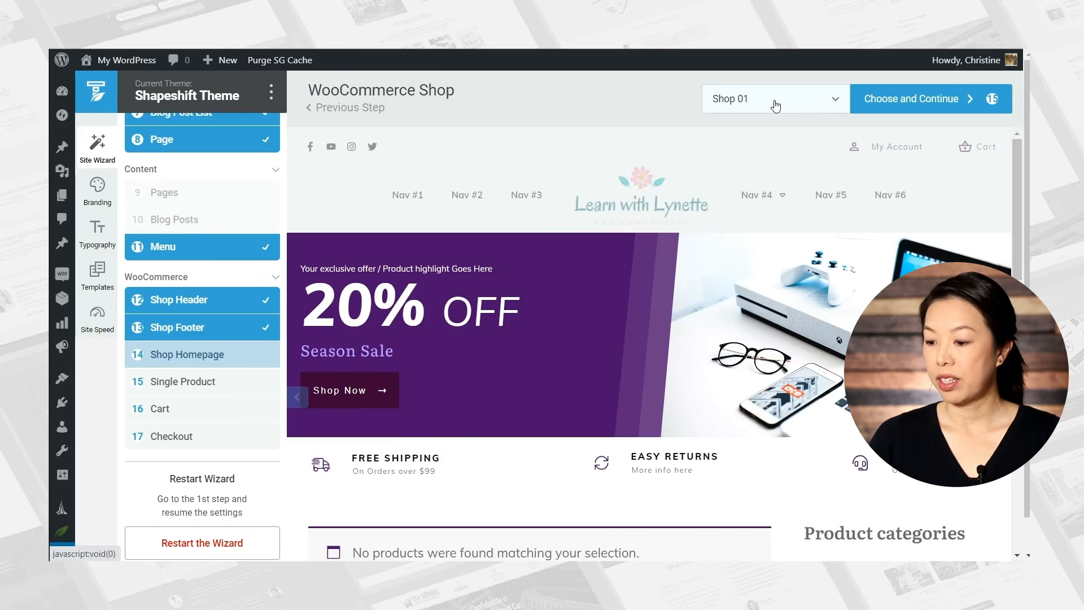
# - Choose the Simple Shop 03 template for the shop homepage and continue to the single product step
pyautogui.click(800, 106)
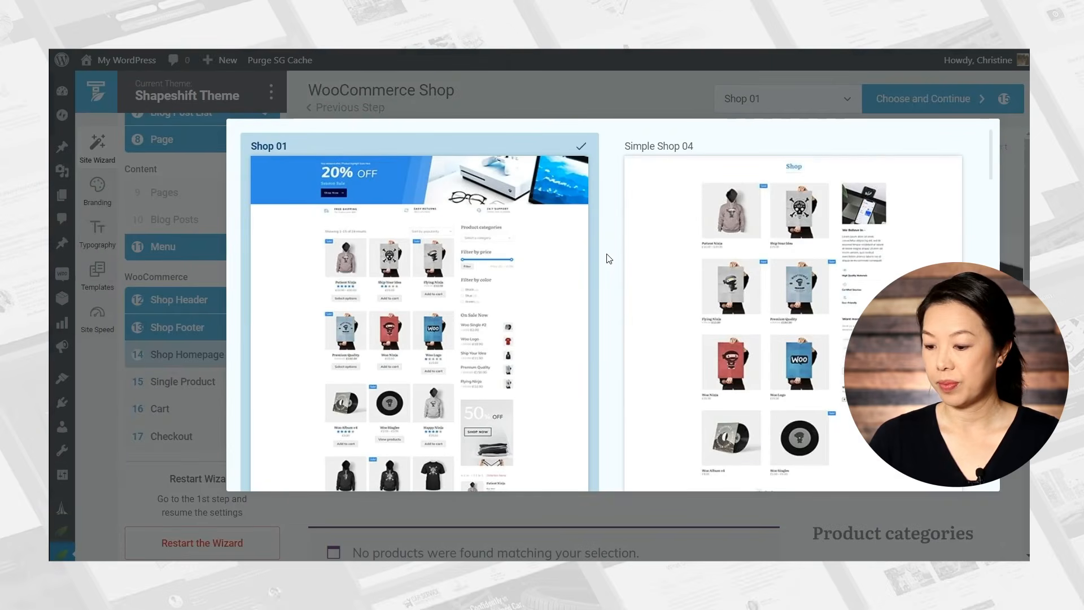
pyautogui.scroll(-6, 609, 258)
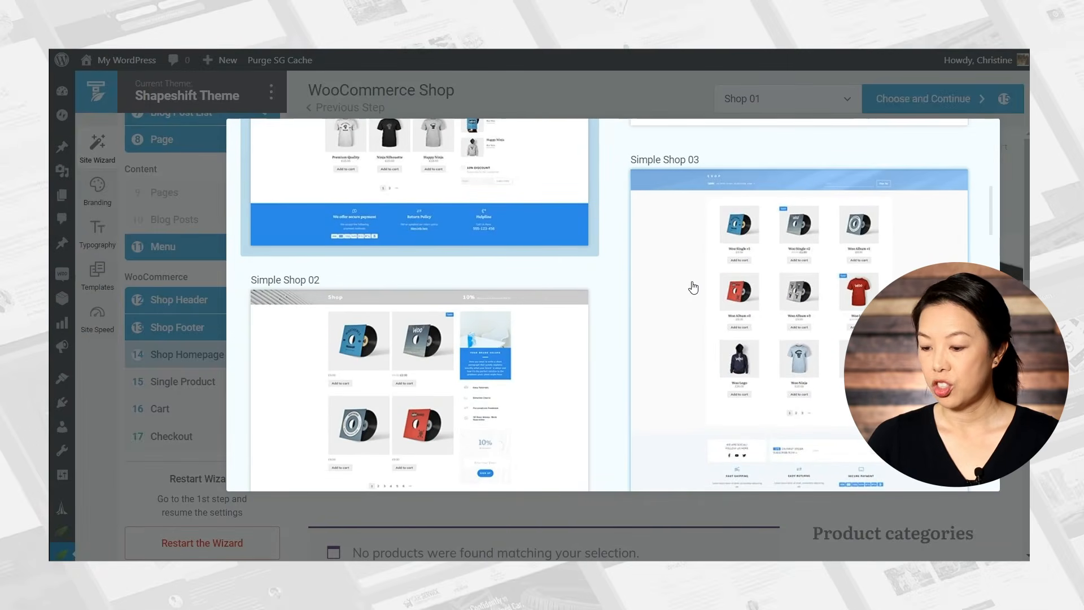
pyautogui.click(683, 284)
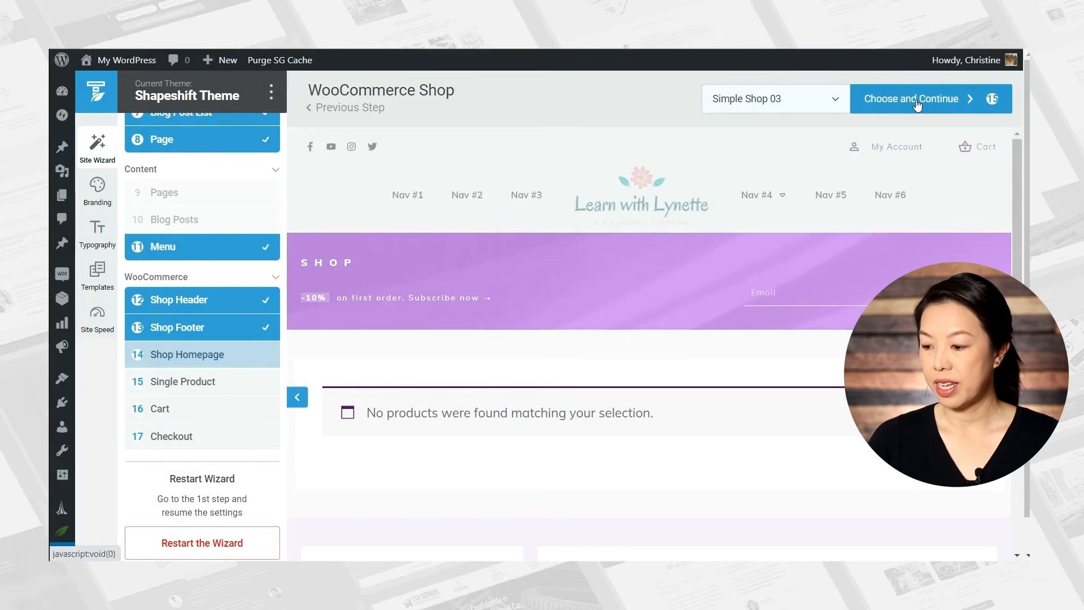
pyautogui.click(918, 103)
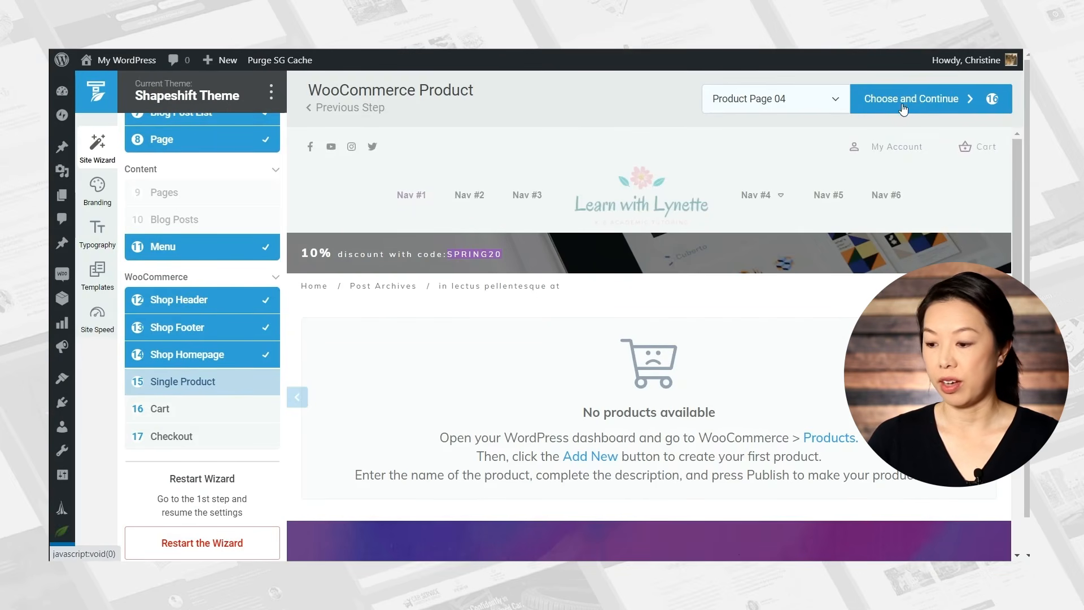
# - Choose the Product Page 02 template for single products and continue to the cart step
pyautogui.click(829, 104)
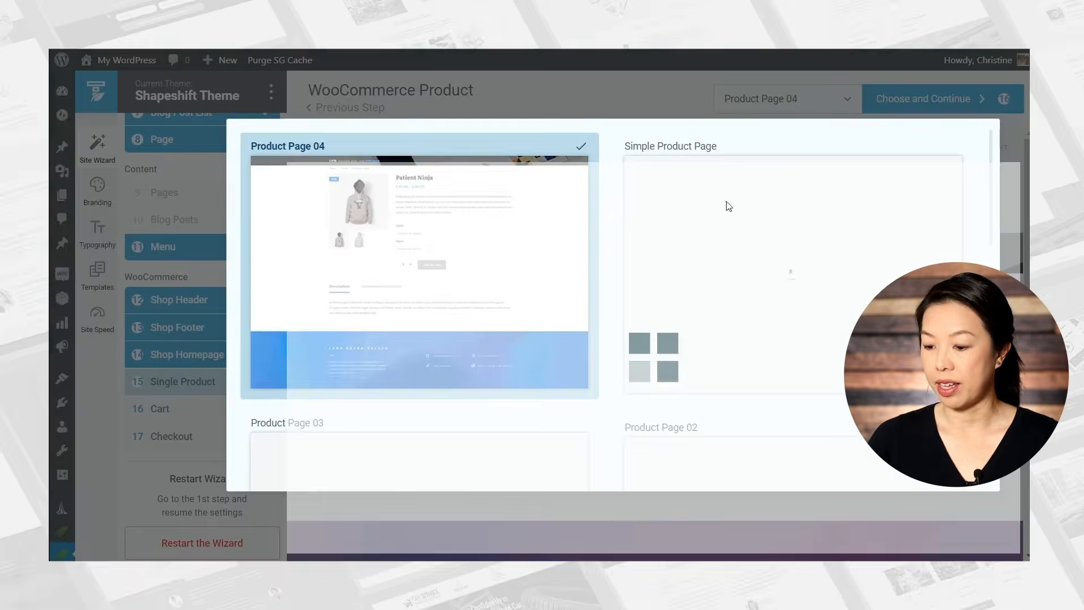
pyautogui.scroll(-5, 615, 251)
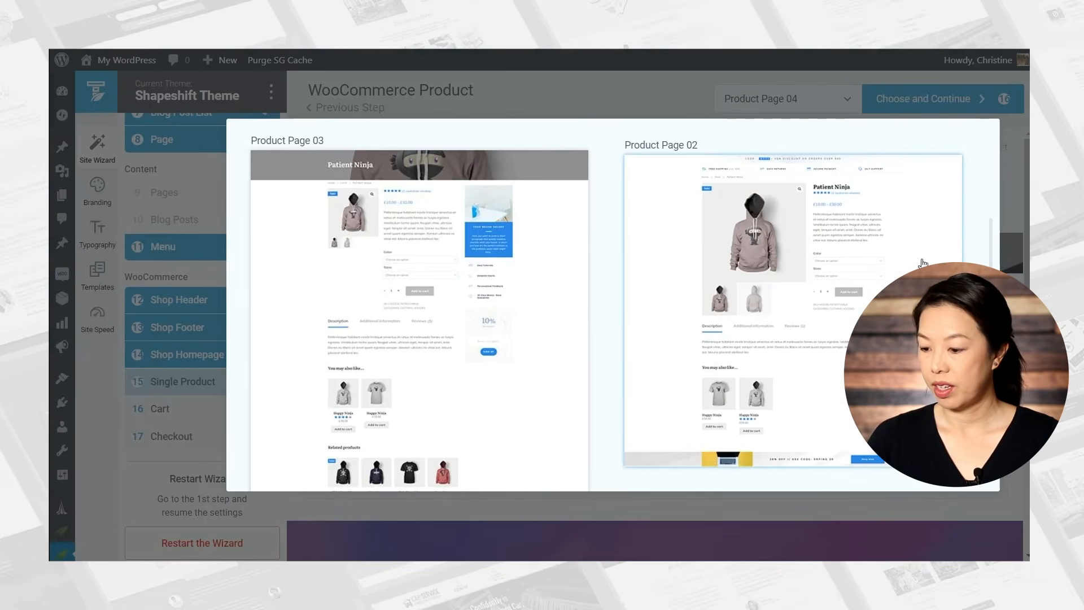
pyautogui.click(913, 259)
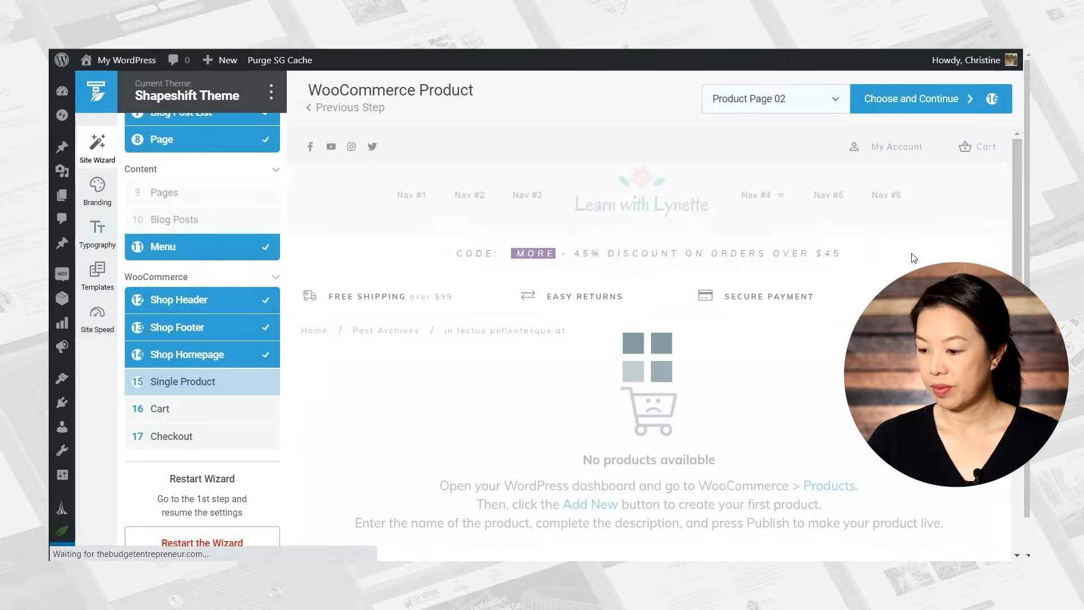
pyautogui.click(929, 98)
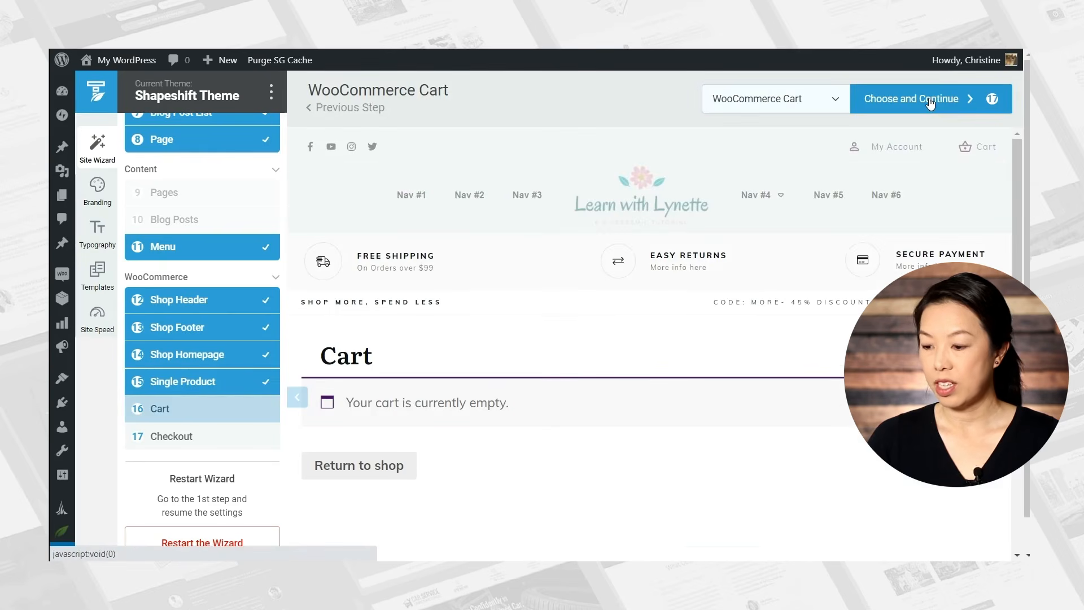
# - Choose the WooCommerce Cart 02 template for the cart page and continue to the checkout step
pyautogui.click(834, 103)
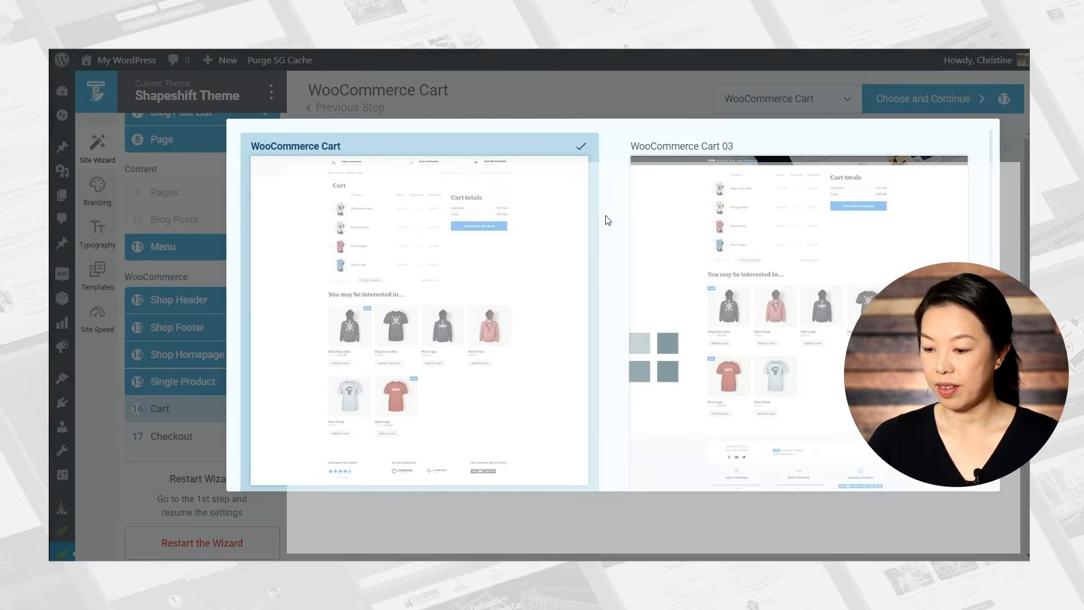
pyautogui.scroll(-4, 598, 253)
pyautogui.scroll(-3, 598, 253)
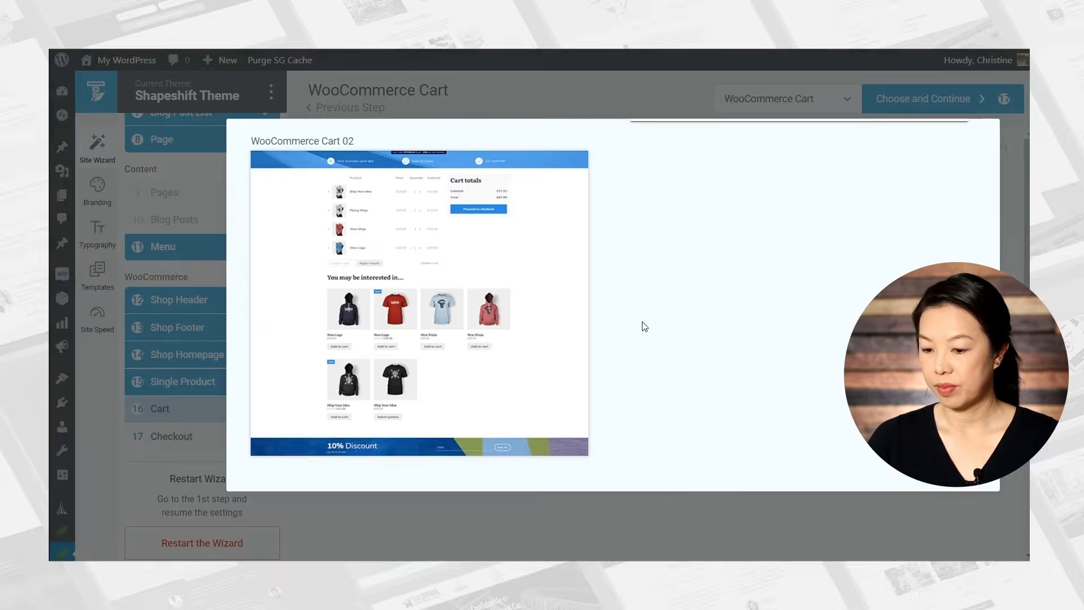
pyautogui.click(509, 253)
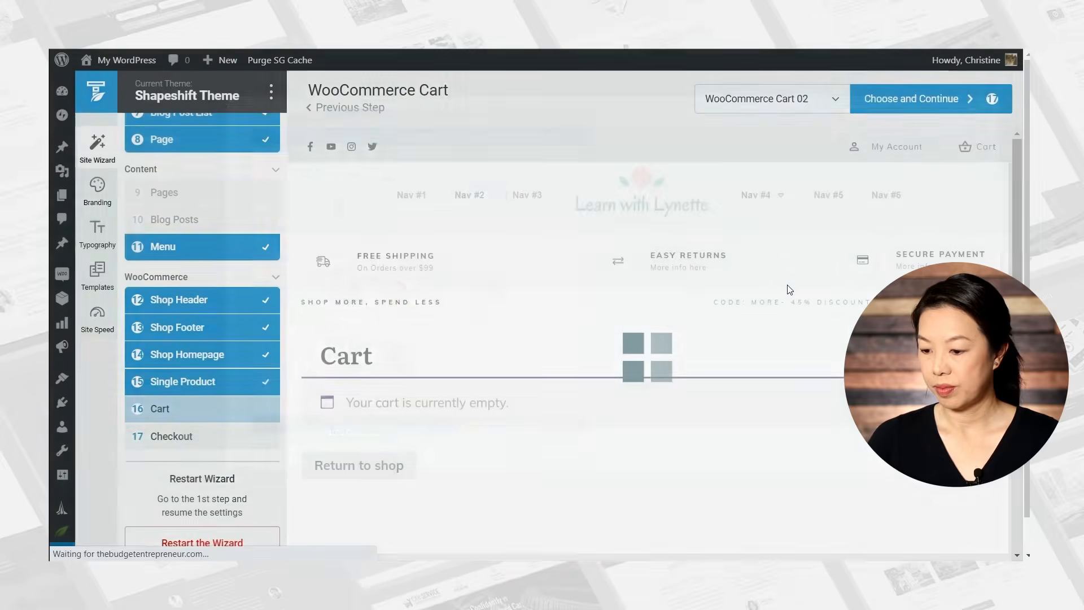
pyautogui.click(890, 108)
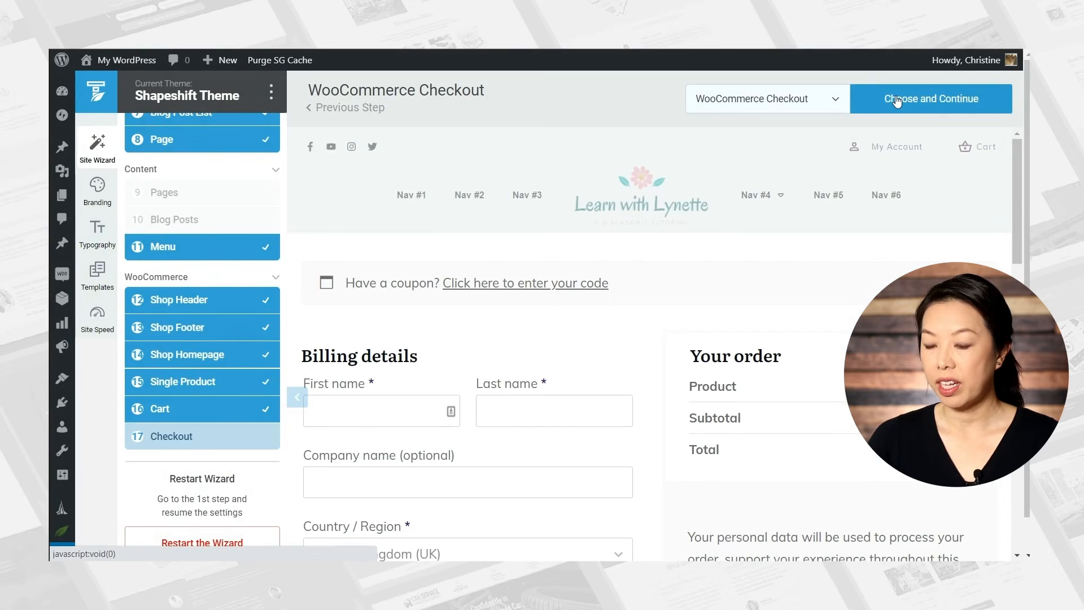
# - Keep the WooCommerce Checkout template for the checkout page and complete the wizard's final step
pyautogui.click(835, 102)
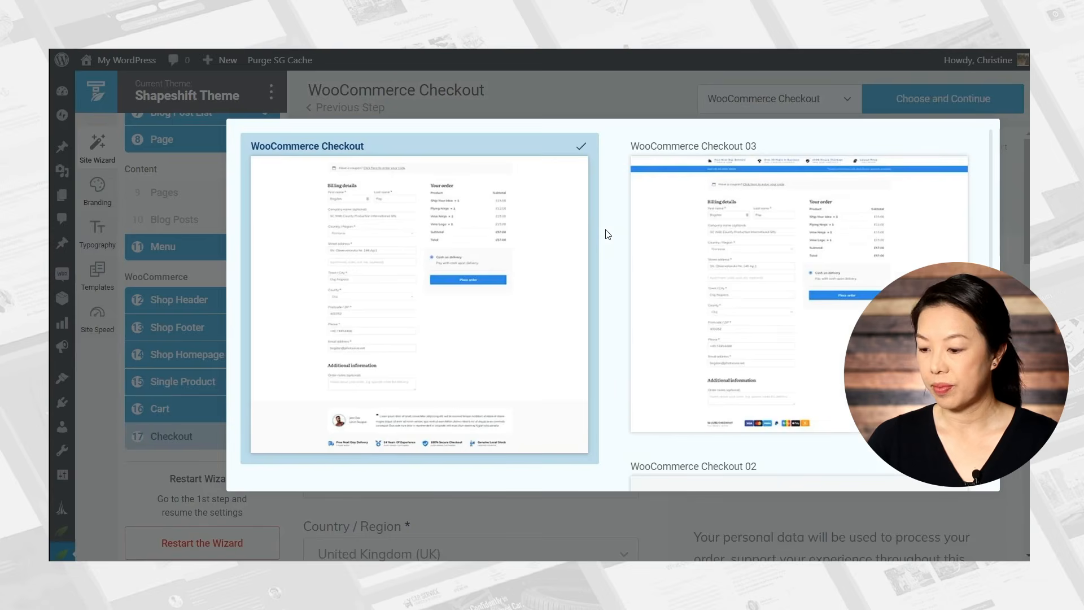
pyautogui.click(503, 247)
pyautogui.click(890, 100)
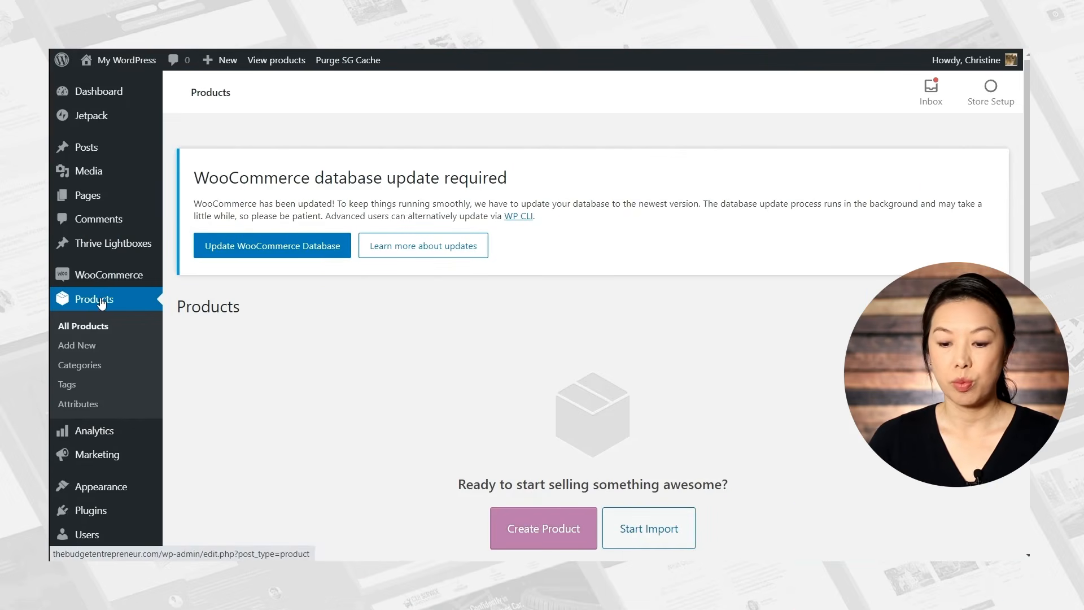
# - Add a product category named Apparel, leaving the slug blank and without a parent category
pyautogui.click(87, 375)
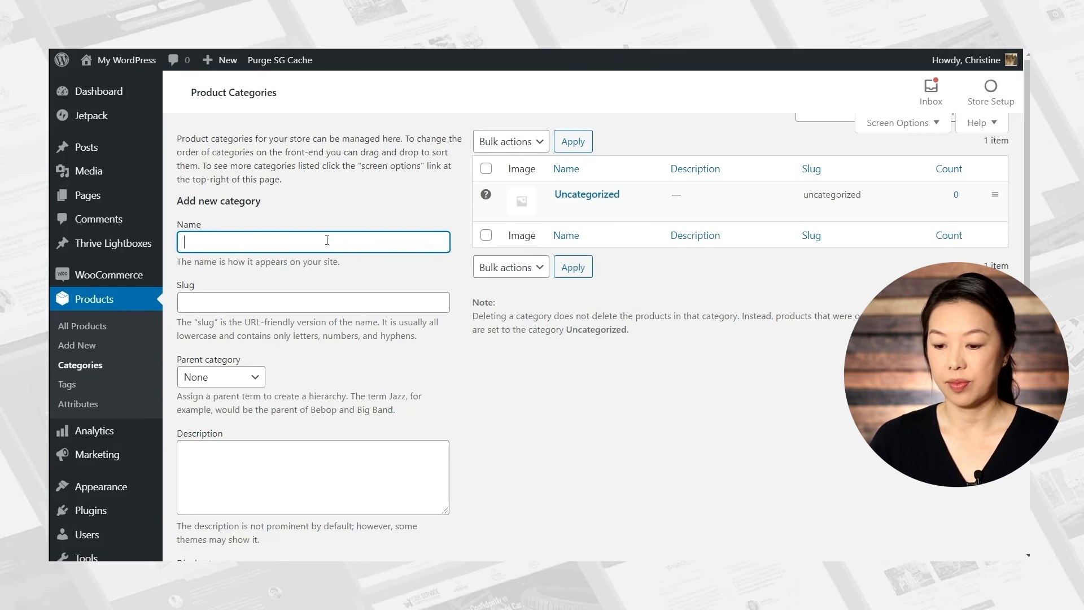
pyautogui.write('Apparel')
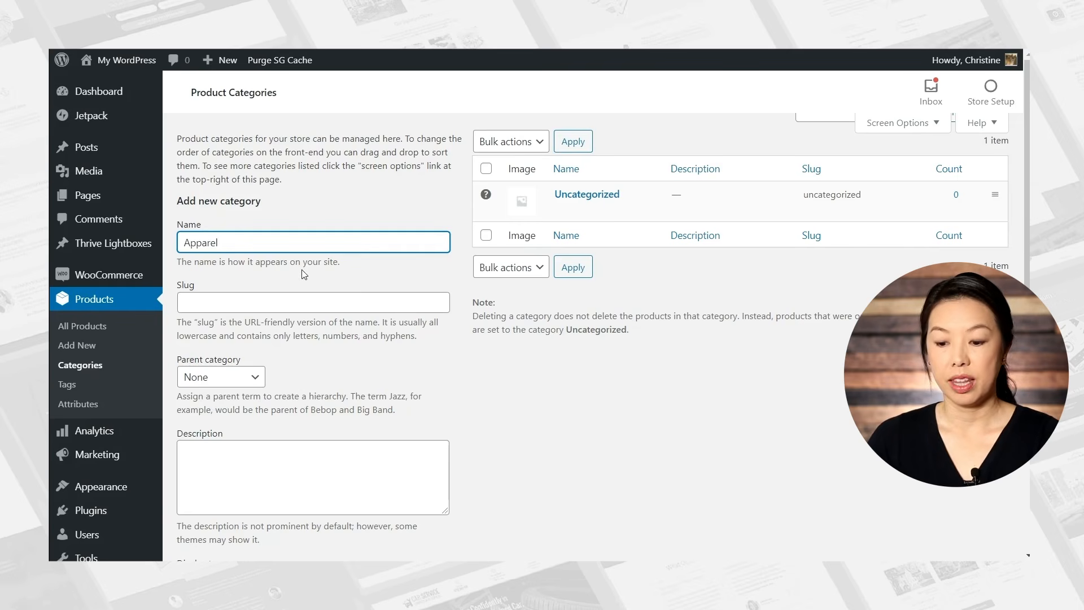
pyautogui.click(296, 295)
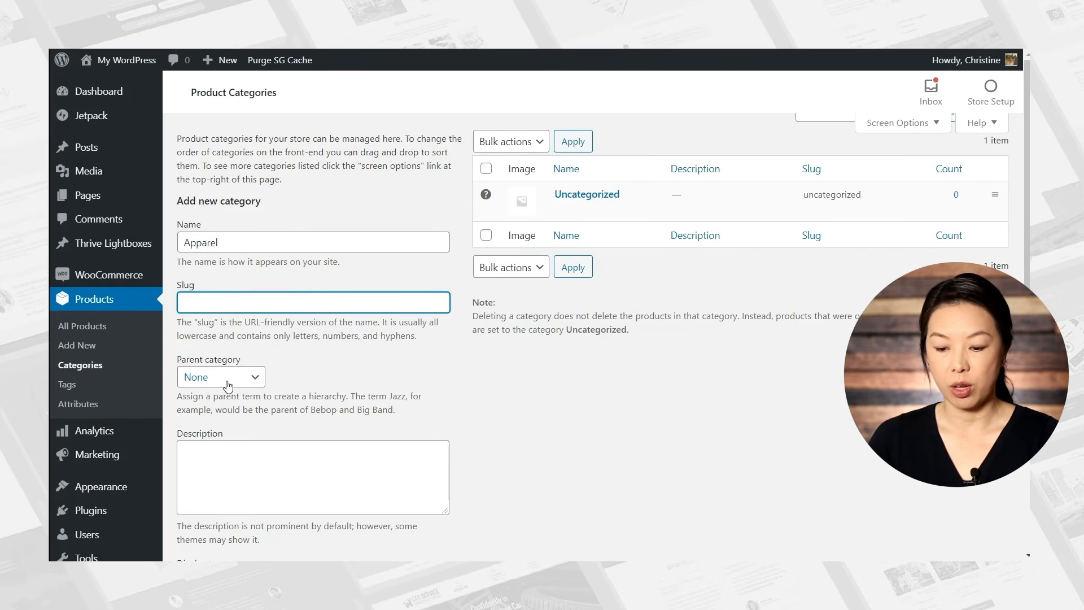
pyautogui.scroll(-3, 406, 393)
pyautogui.scroll(-3, 496, 417)
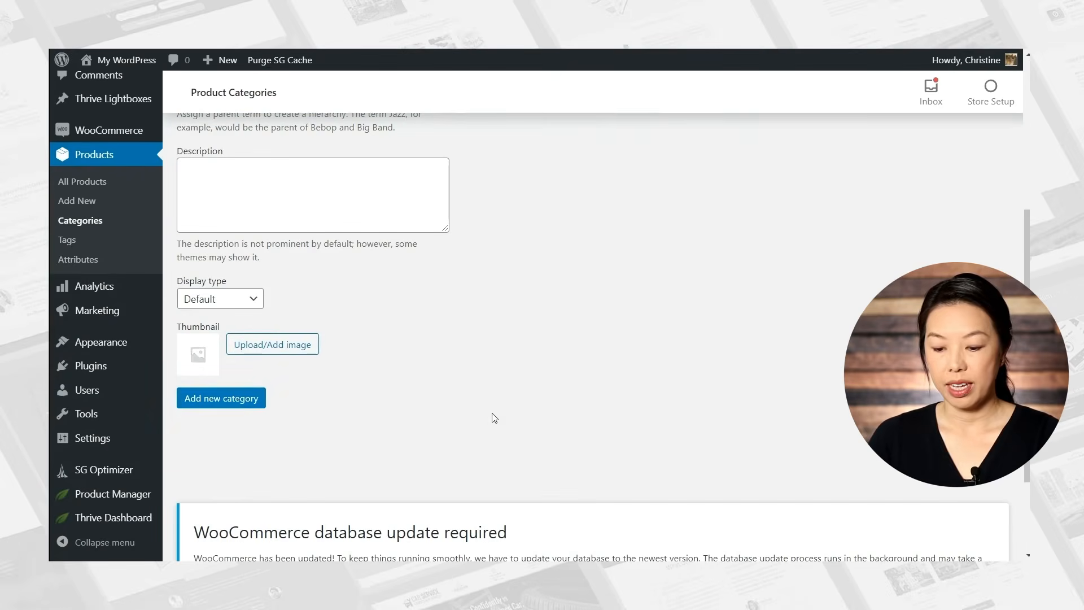
pyautogui.click(232, 400)
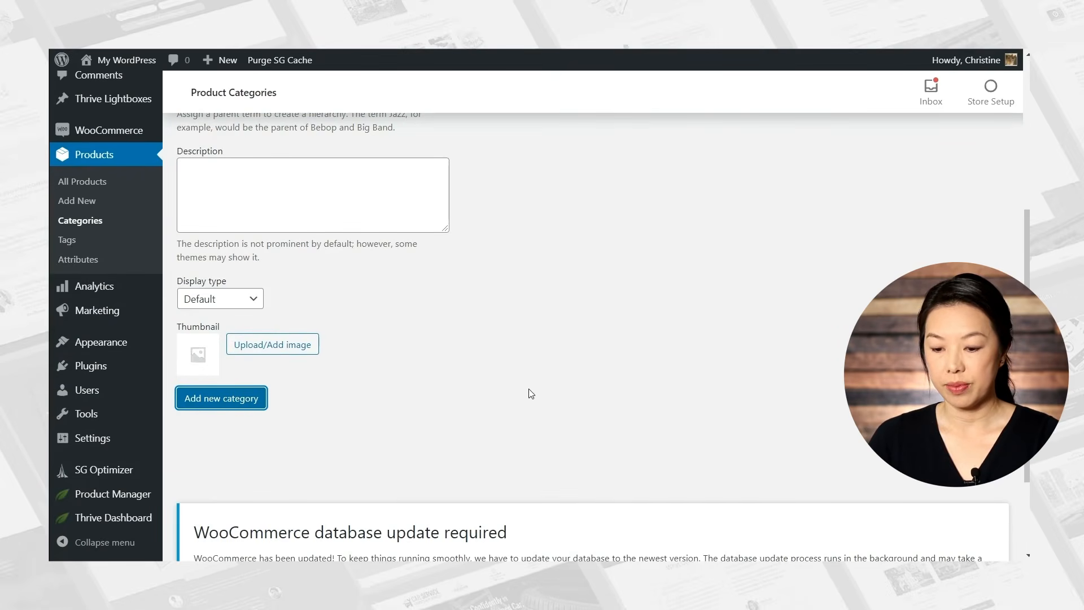
pyautogui.scroll(5, 467, 334)
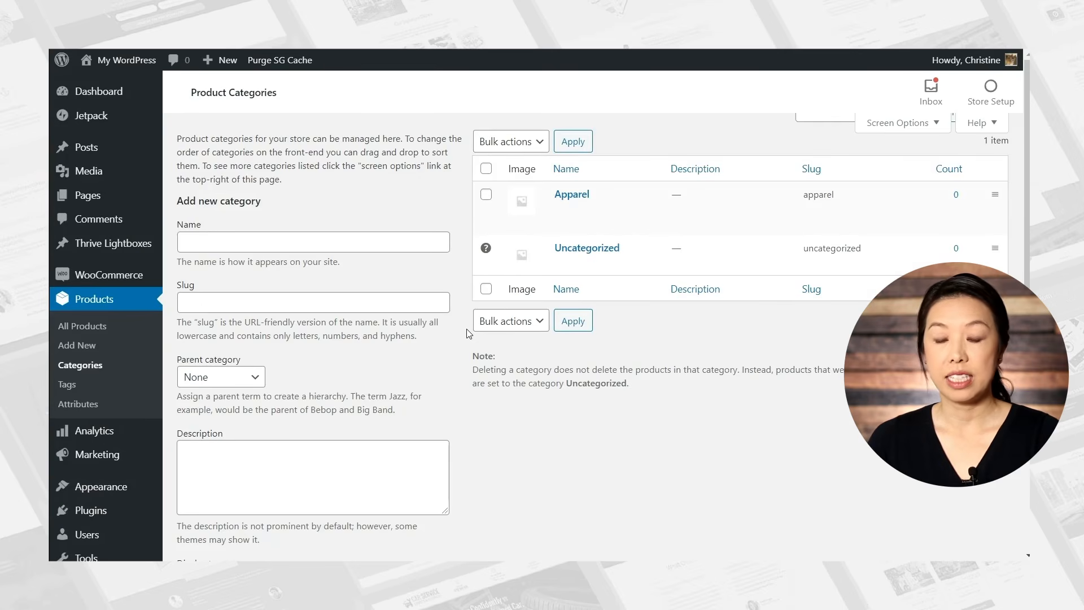
# - Add a T-Shirts product category with Apparel as its parent category
pyautogui.click(299, 242)
pyautogui.write('T-')
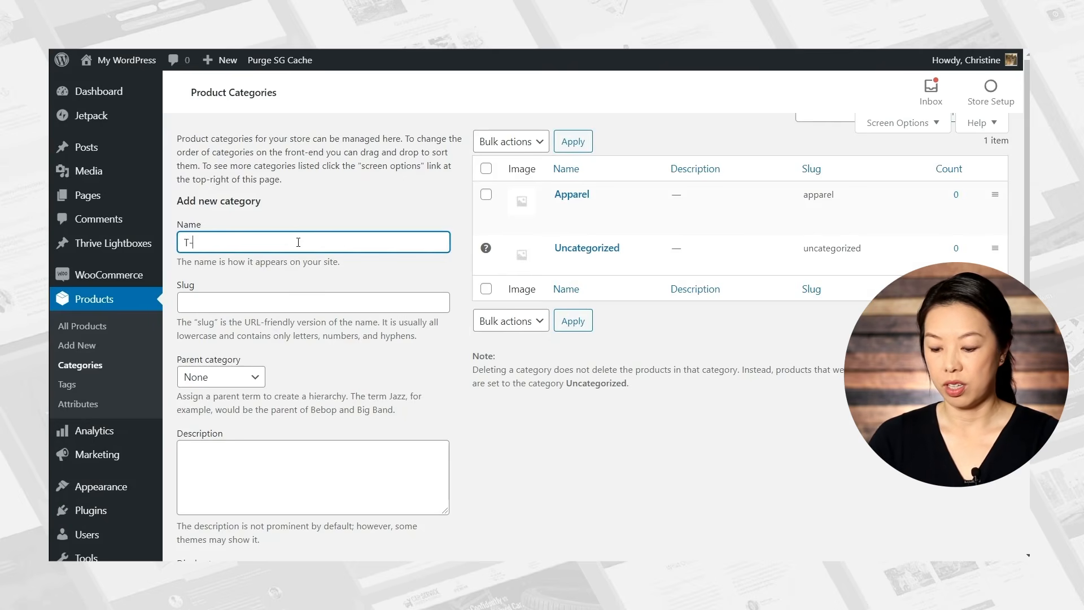
pyautogui.write('Shirts')
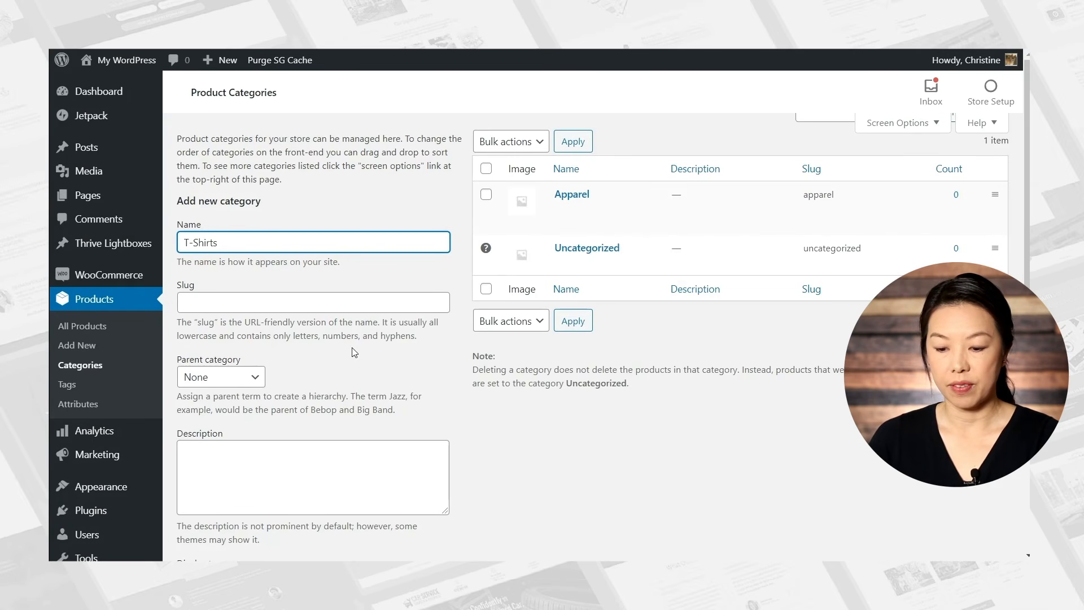
pyautogui.click(225, 376)
pyautogui.click(220, 406)
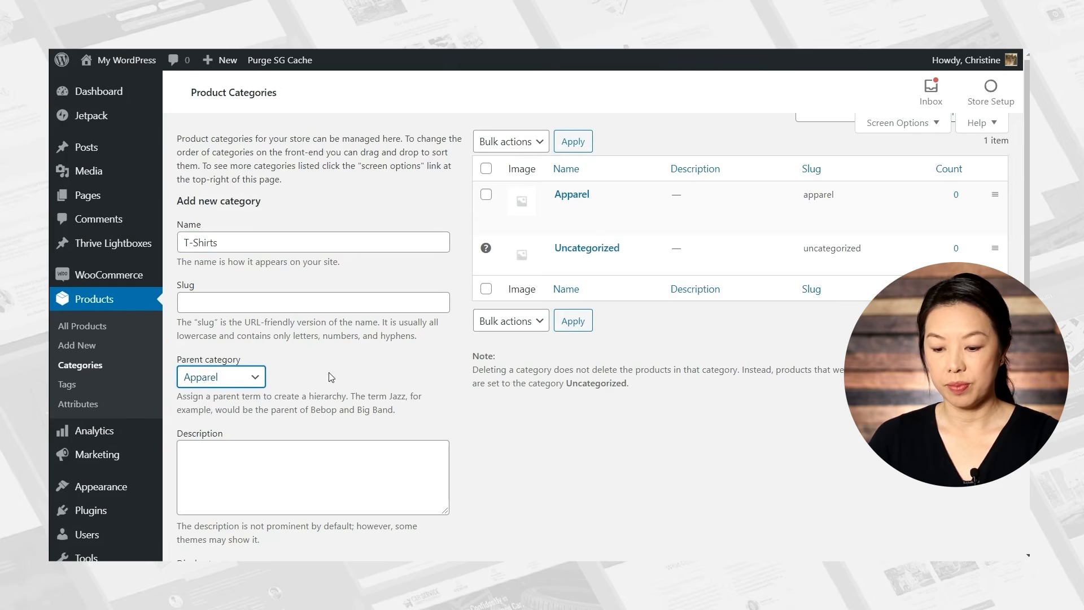
pyautogui.scroll(-5, 339, 373)
pyautogui.click(223, 399)
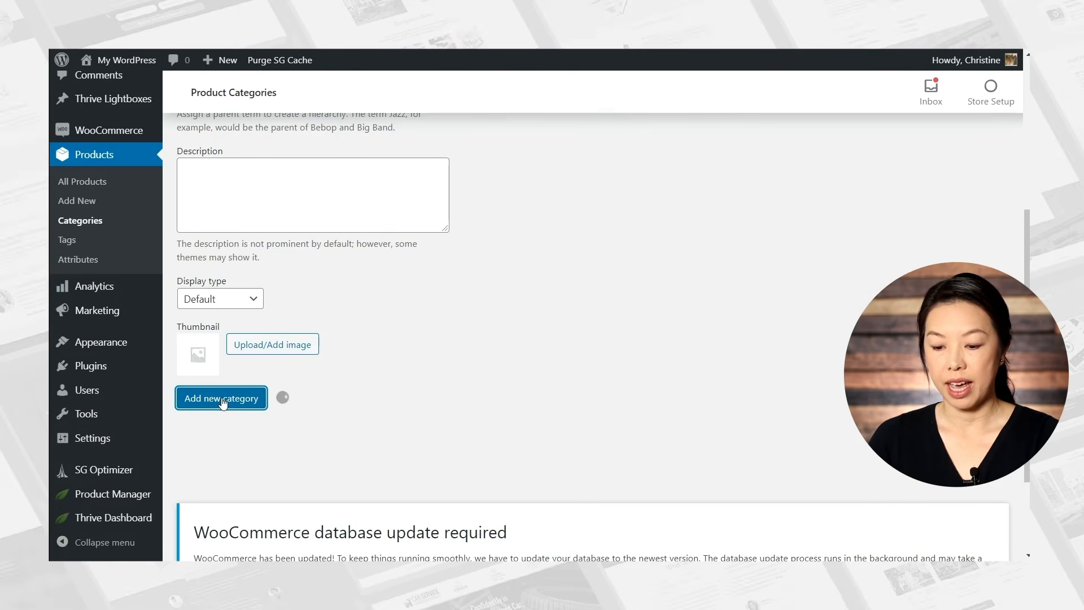
pyautogui.scroll(5, 435, 351)
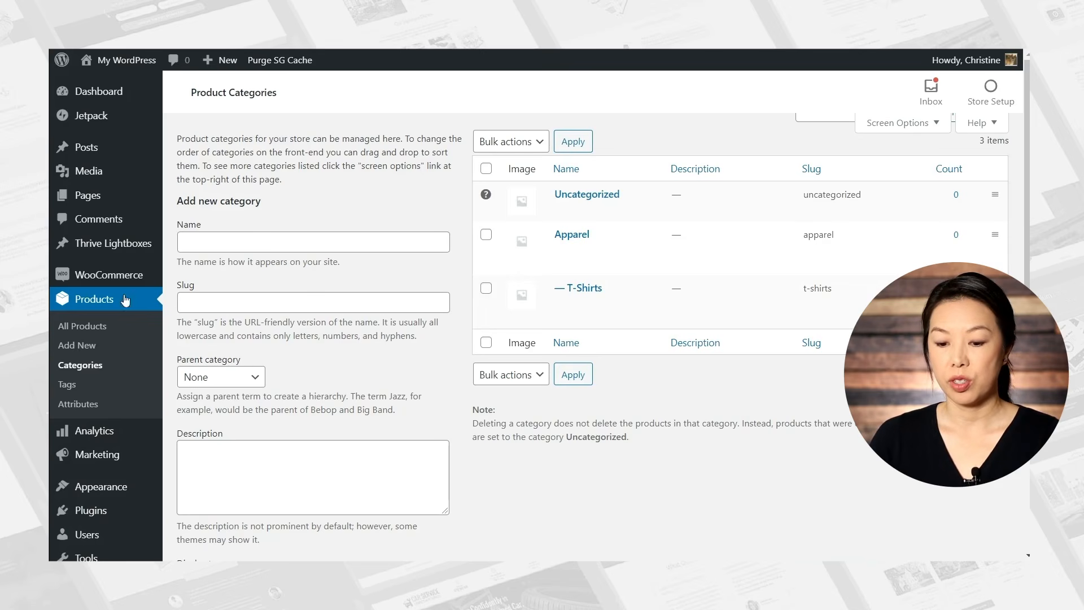
# - Create a new product named "Thrive Themes Socks with All-Over Print" and fill its description with the features, content and sizing lists, without leading blank lines
pyautogui.click(91, 345)
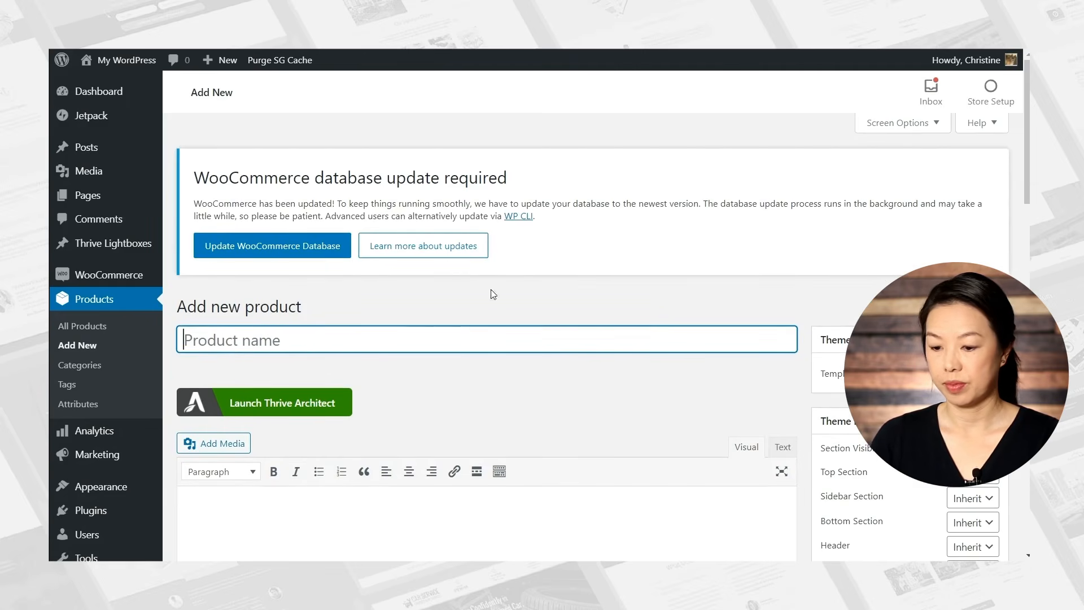
pyautogui.write('Thrive Themes Socks with All-Over Print')
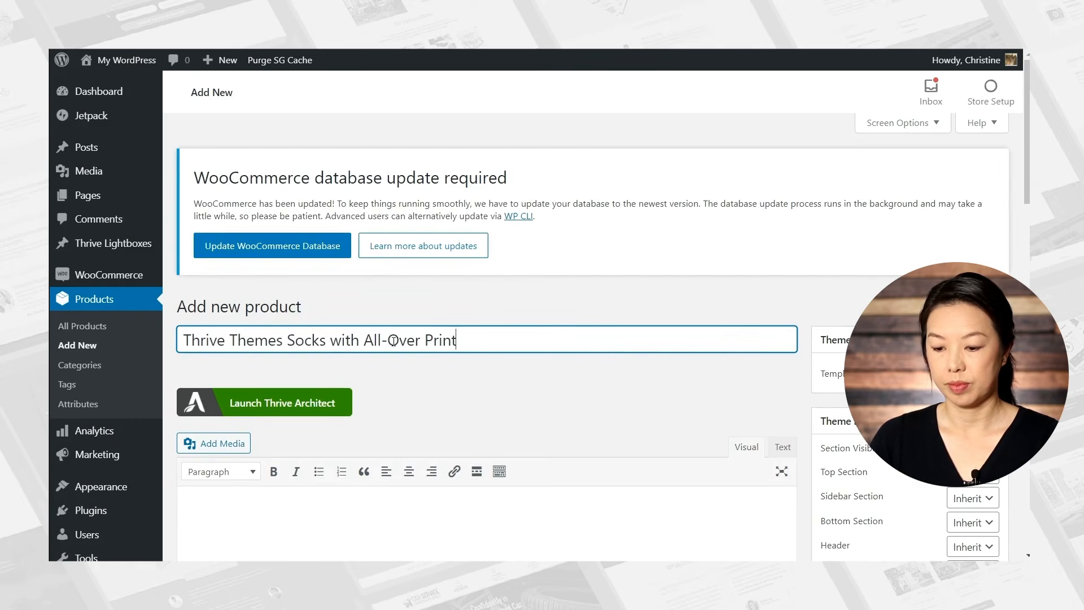
pyautogui.scroll(-3, 368, 417)
pyautogui.click(368, 417)
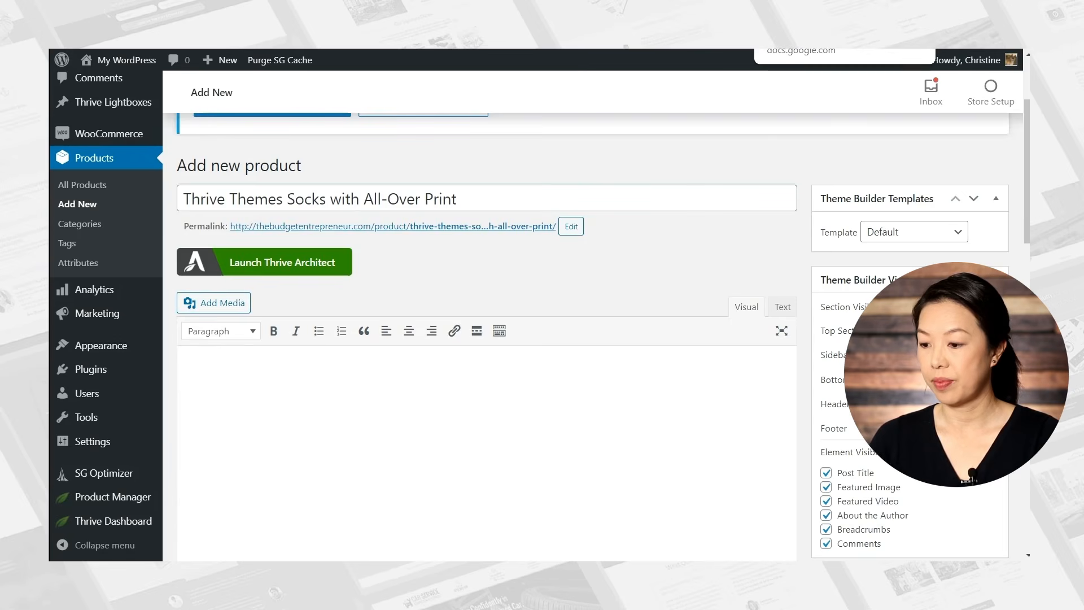
pyautogui.write('Features: Smooth toe seam Half cushioned Arch support Comfort top COOLMAX® wicking technology Made in China Content: 41% COOLMAX® Polyester | 34% Cotton | 23% Nylon | 2%  LYCRA® Spandex Sizing: Fits ladies shoe size: 5.5 - 10 Color & size subject to availability')
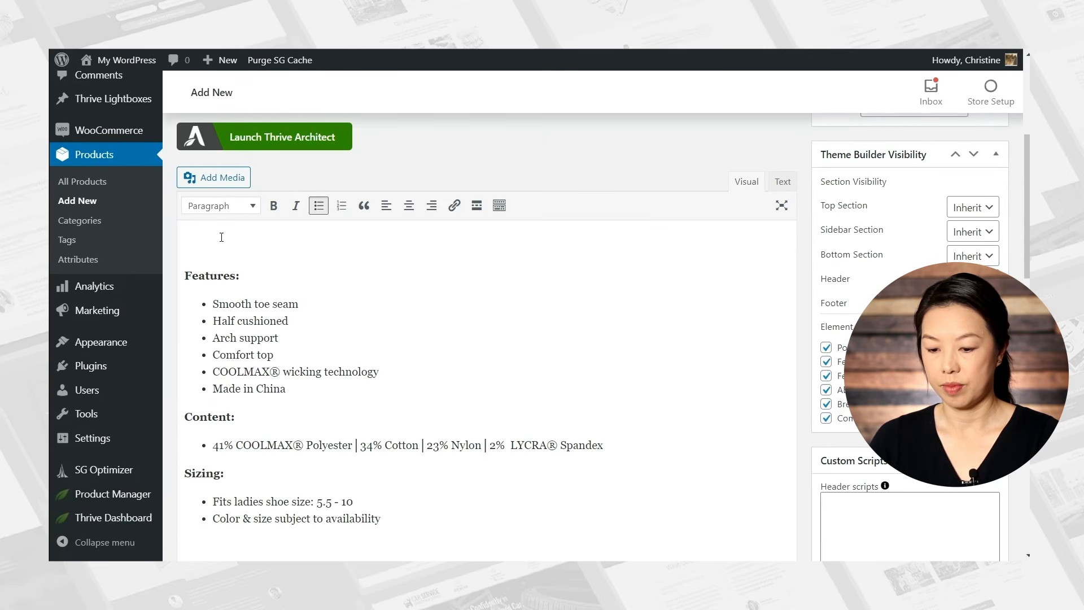
pyautogui.click(221, 237)
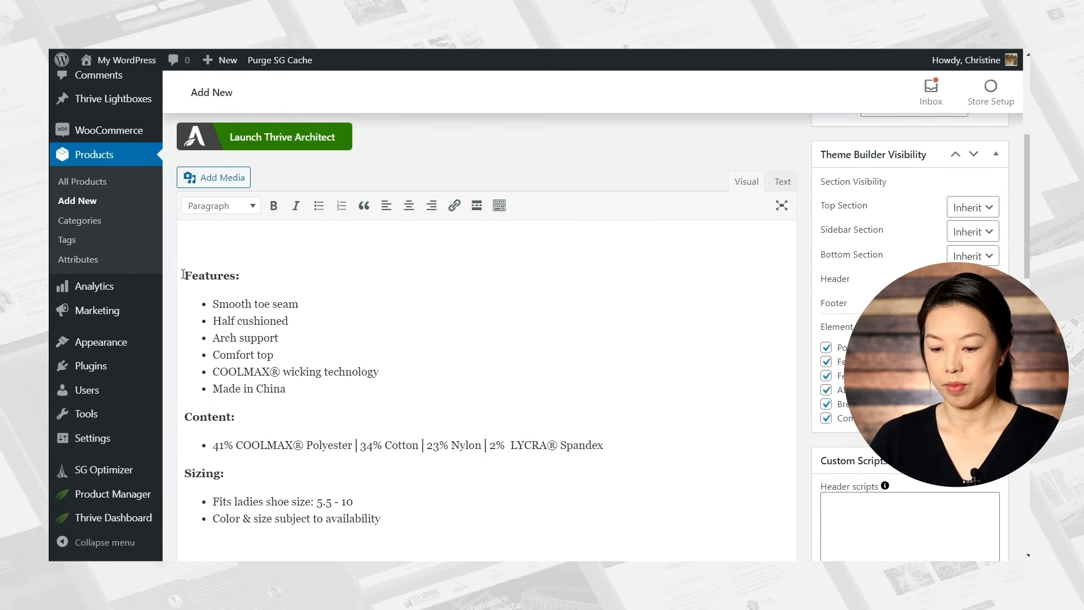
pyautogui.click(183, 275)
pyautogui.press('BackSpace')
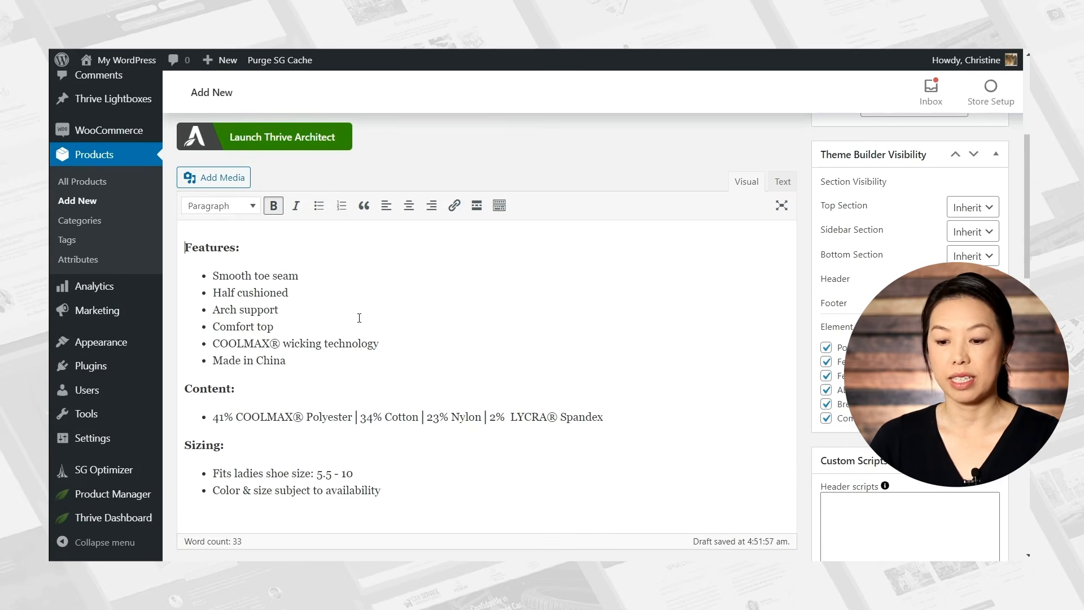
# - Set the product's regular price to $5.99, and turn the Downloadable option on and off again to view its file settings
pyautogui.scroll(-7, 359, 318)
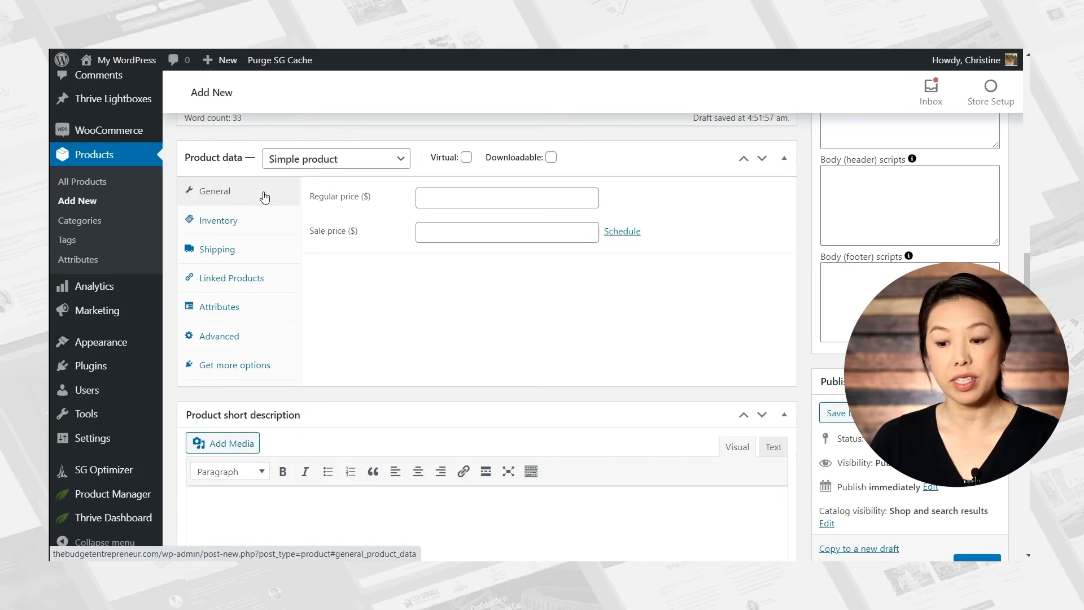
pyautogui.click(473, 192)
pyautogui.write('5.99')
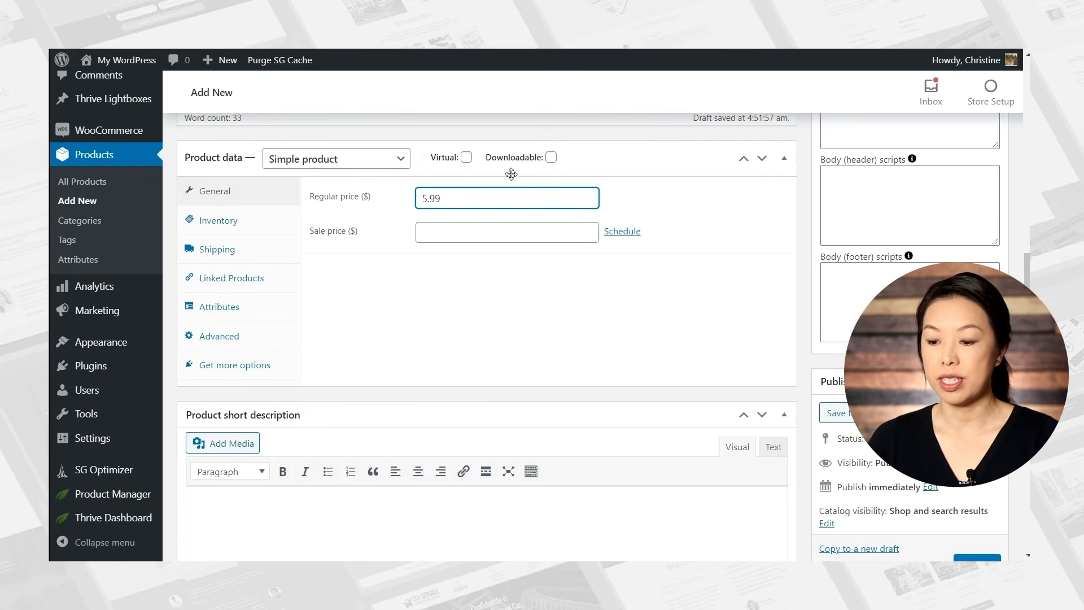
pyautogui.click(551, 157)
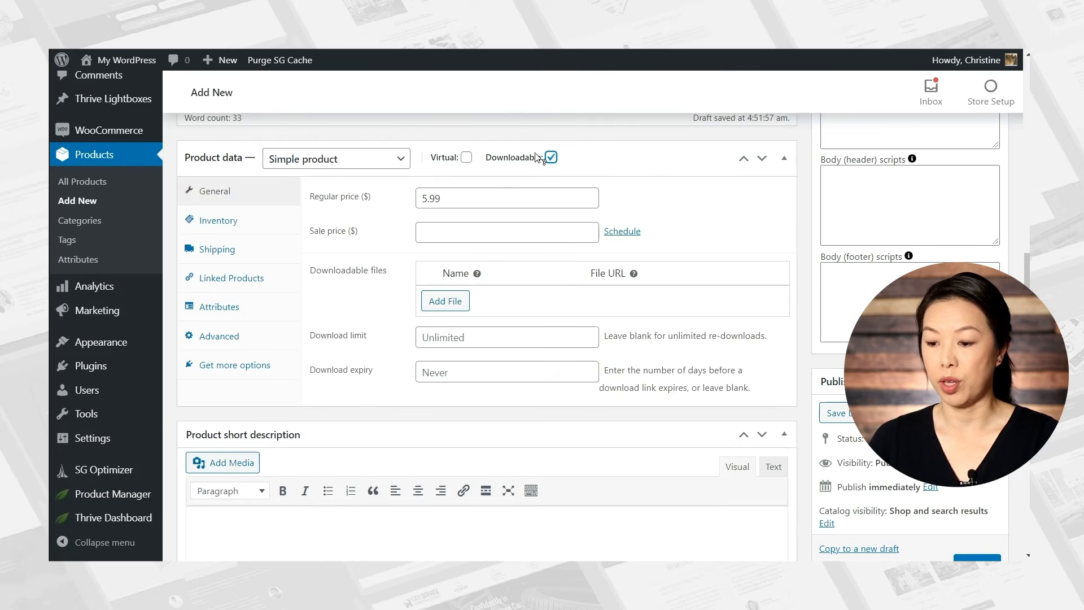
pyautogui.click(549, 158)
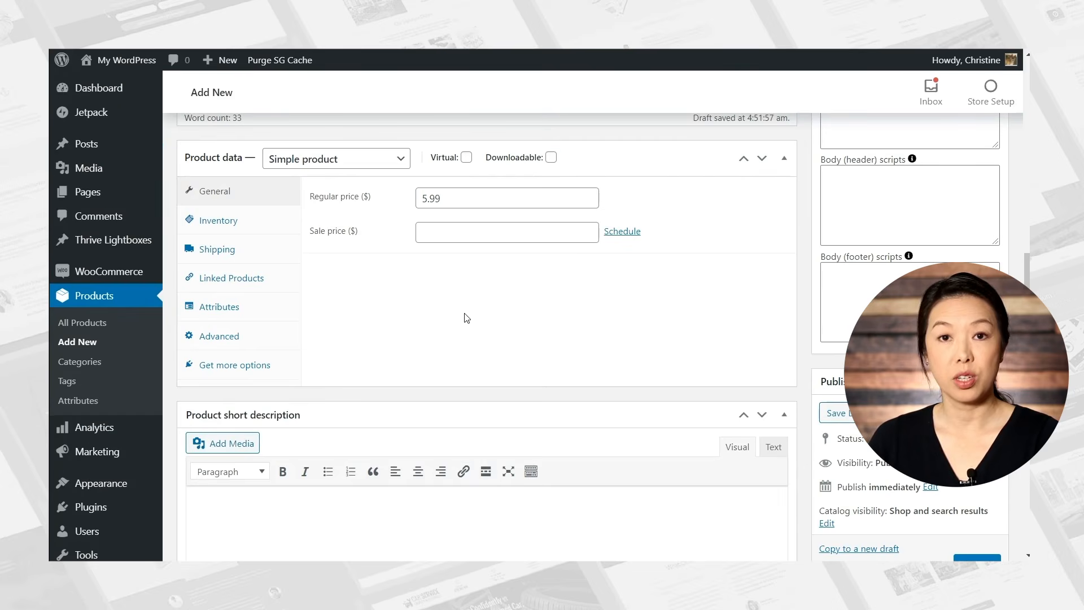
# - Fill the product short description with three bullets on the Sock Council comfort rating, smashing looks and protection from grilling accidents
pyautogui.scroll(-3, 335, 387)
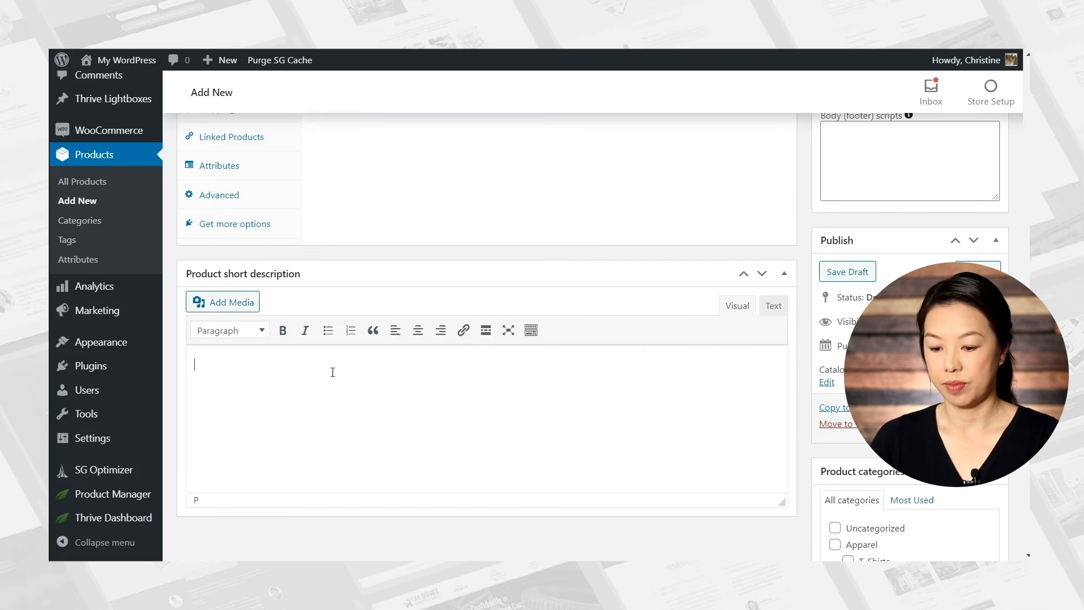
pyautogui.write("Rated #1 in comfort by the Sock Council of Thrive Themes Products Looks smashing on everyone's feet Will protect your feet from grilling accidents")
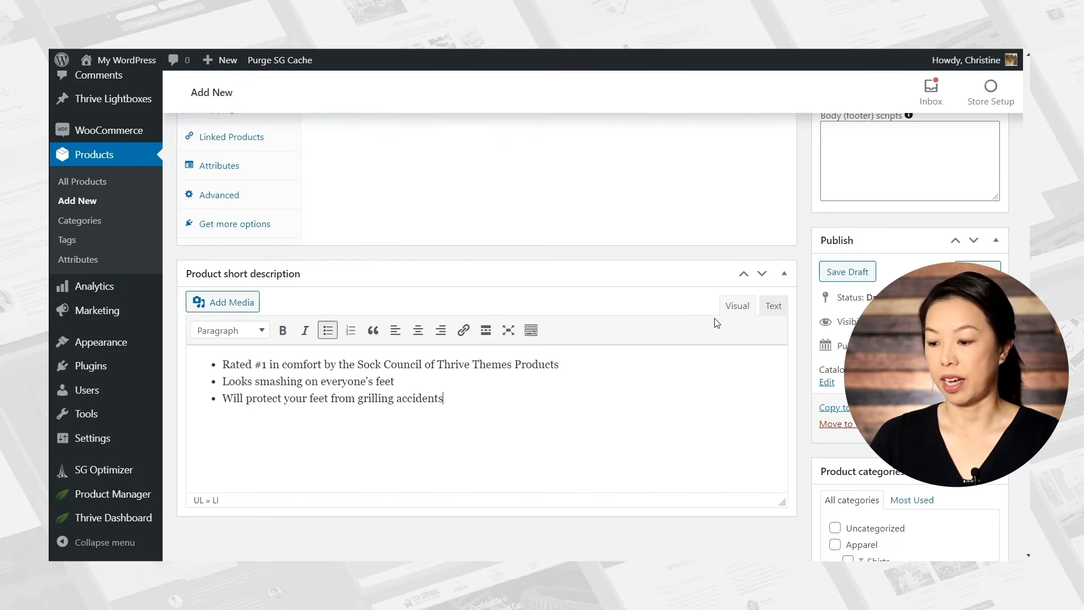
# - Examine the product's Theme Builder template choices and the visibility options for its top section
pyautogui.scroll(-8, 747, 296)
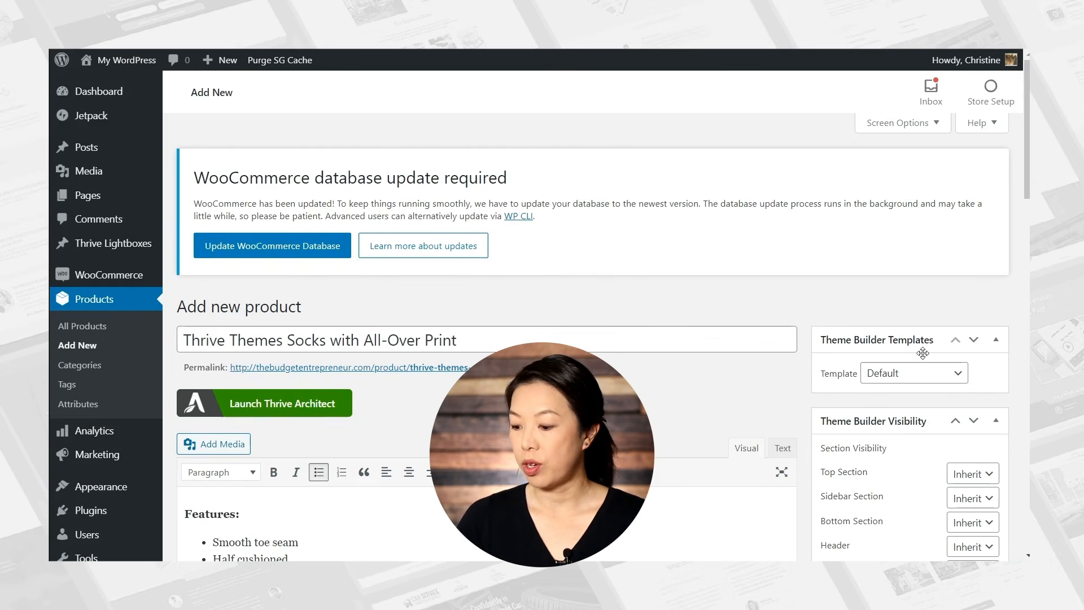
pyautogui.click(928, 379)
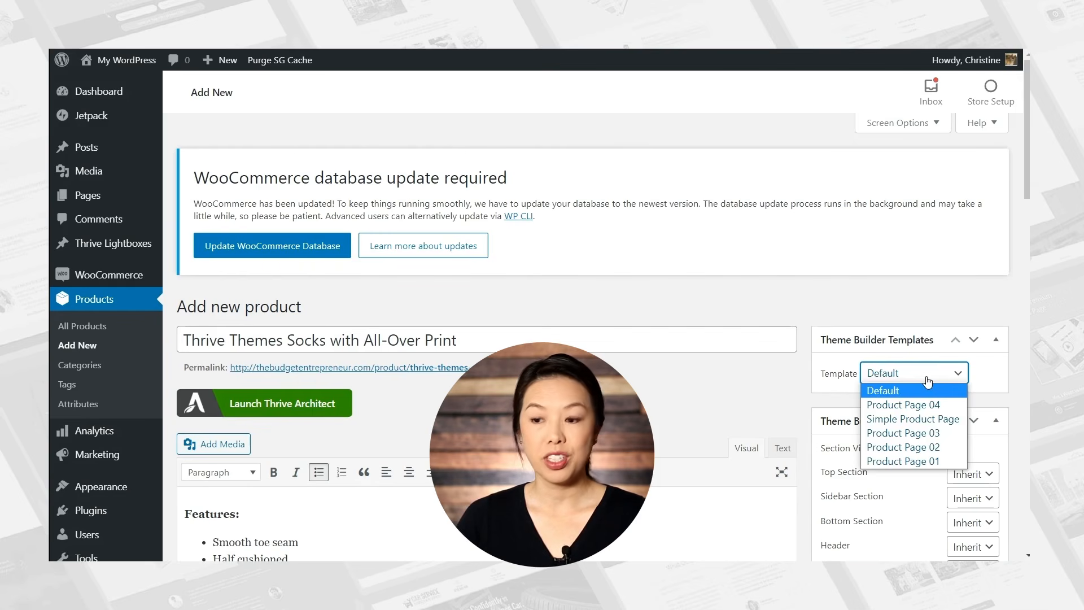
pyautogui.click(1012, 380)
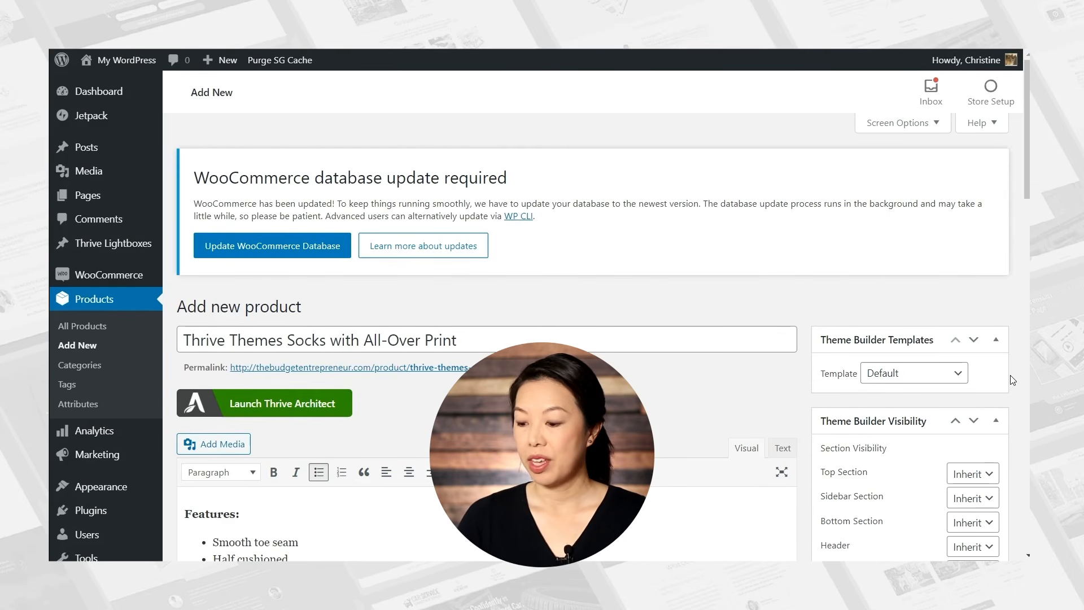
pyautogui.scroll(-3, 796, 423)
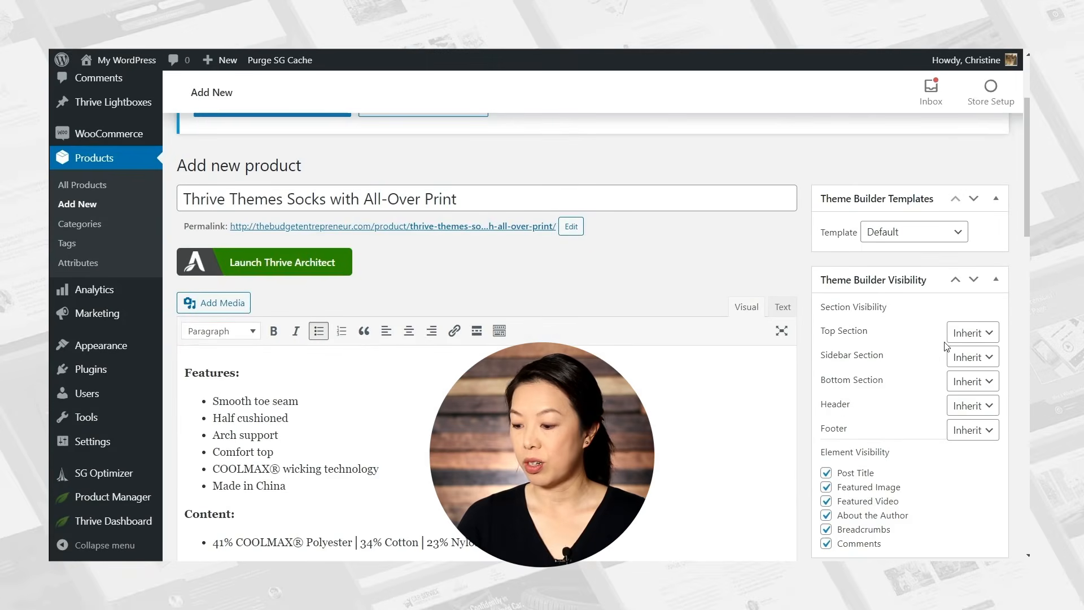
pyautogui.scroll(-3, 951, 347)
pyautogui.click(985, 193)
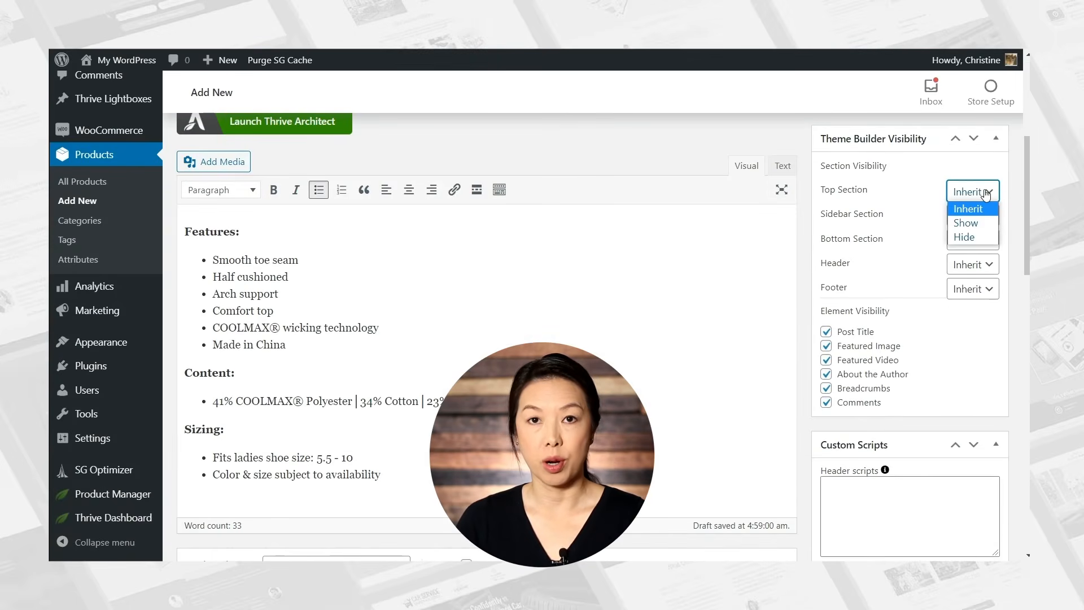
pyautogui.click(787, 130)
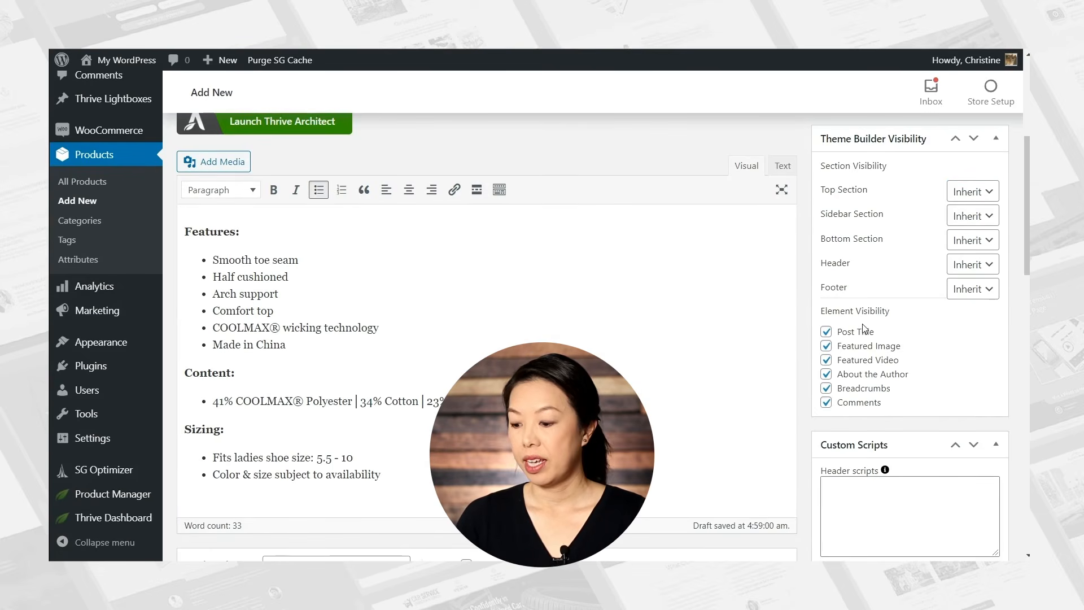
# - Assign the product to the Accessories category and its Socks subcategory, and add the product tag "socks"
pyautogui.scroll(-3, 866, 330)
pyautogui.scroll(-10, 864, 329)
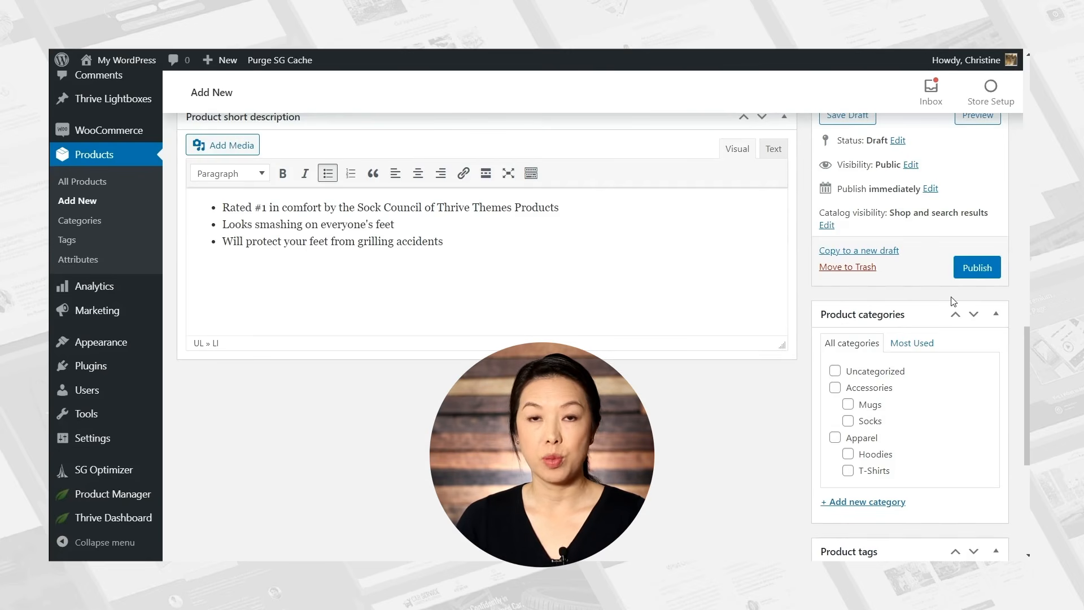
pyautogui.click(865, 422)
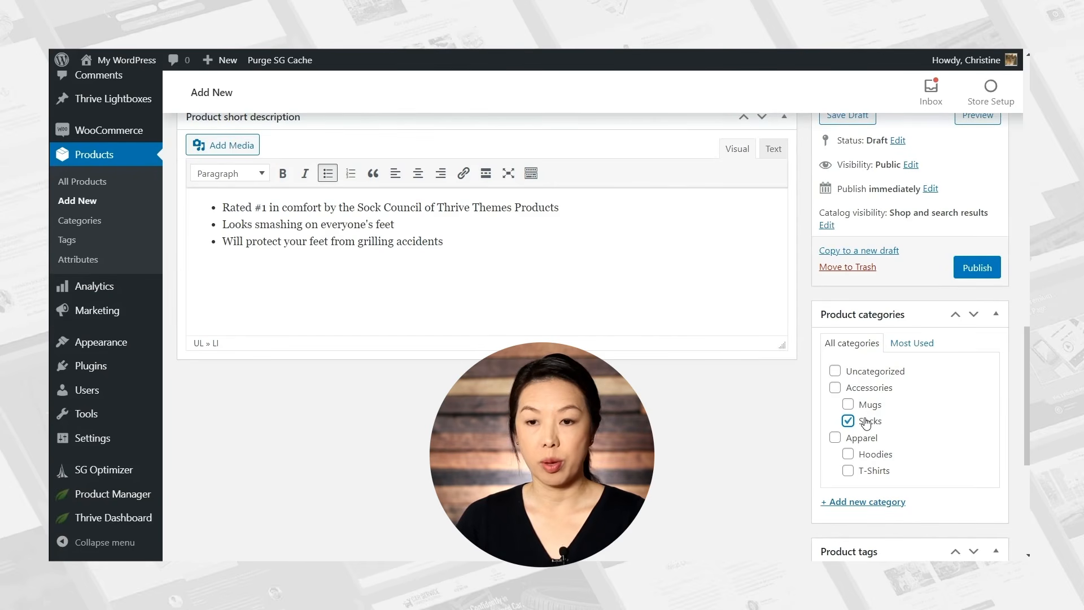
pyautogui.click(835, 388)
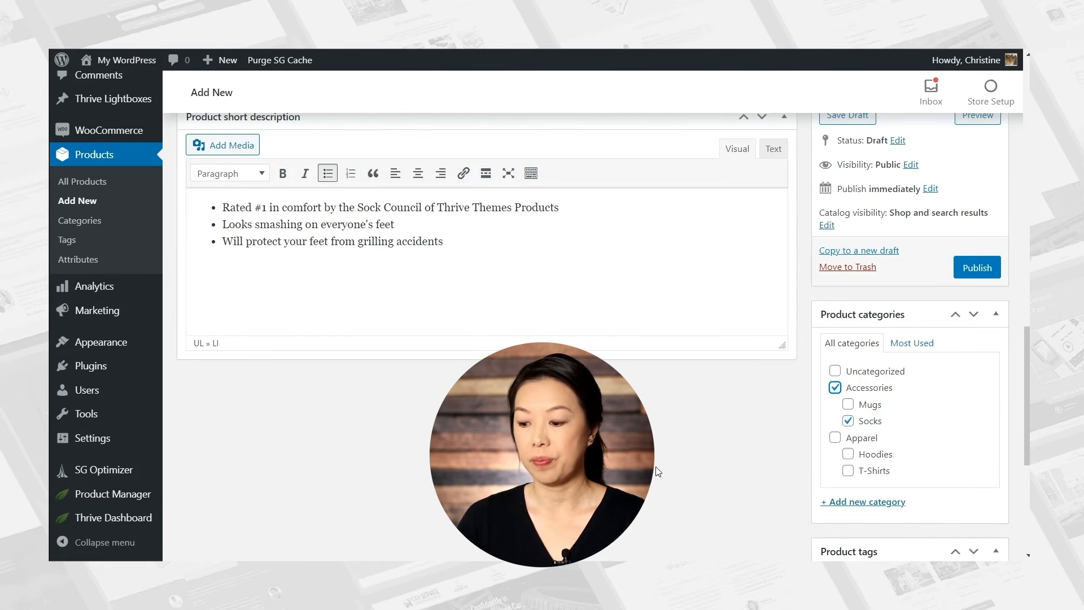
pyautogui.scroll(-3, 677, 465)
pyautogui.click(840, 444)
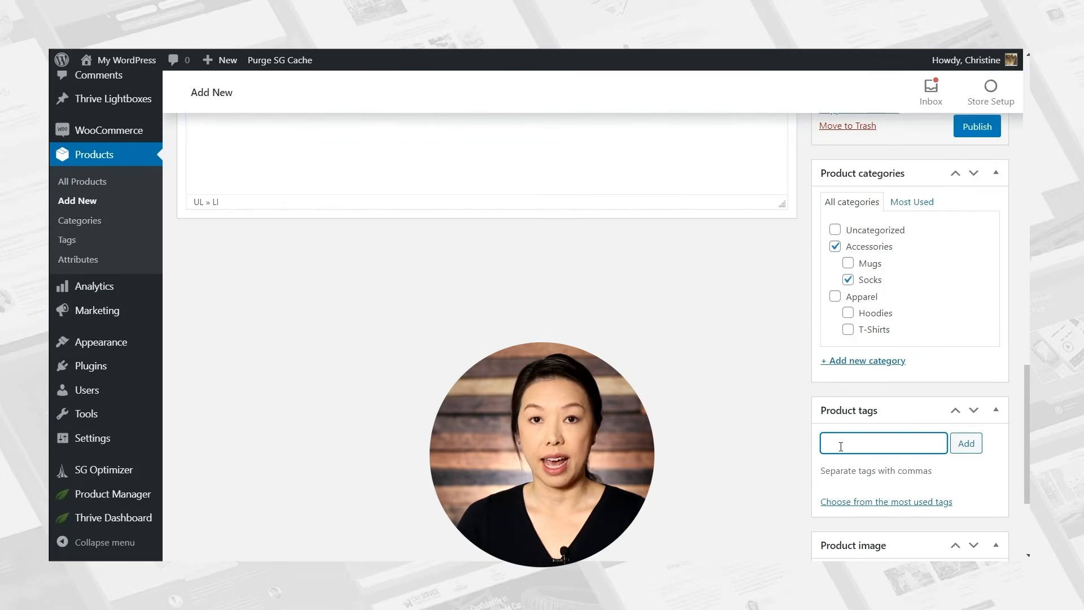
pyautogui.write('socks')
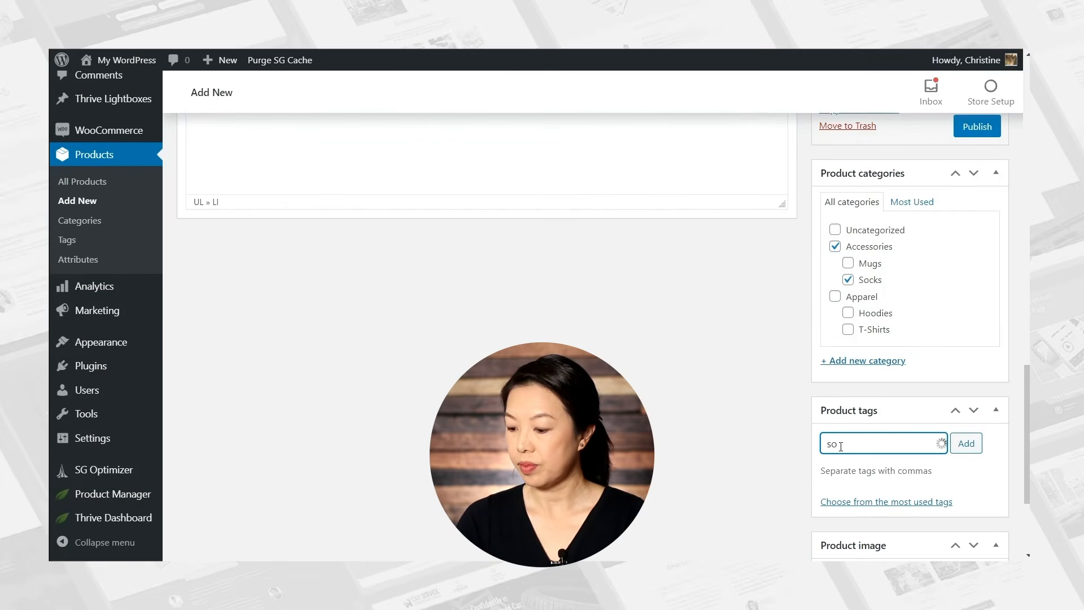
pyautogui.click(967, 444)
# - Set the packaged sock photo socks1-3-scaled-1.jpg from the media library as the product image
pyautogui.scroll(-3, 813, 406)
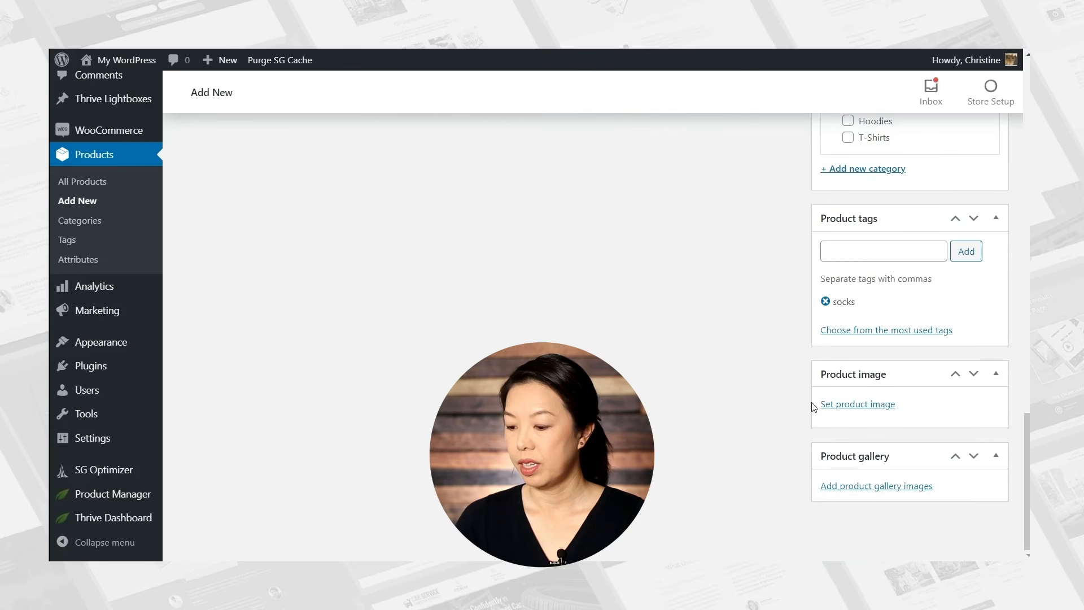
pyautogui.click(858, 405)
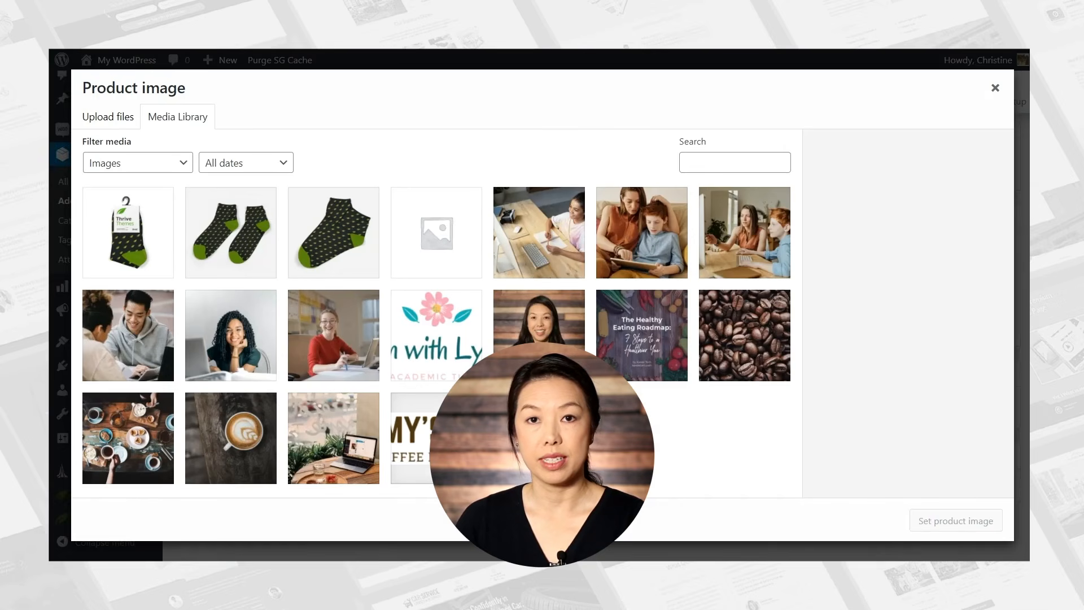
pyautogui.click(123, 225)
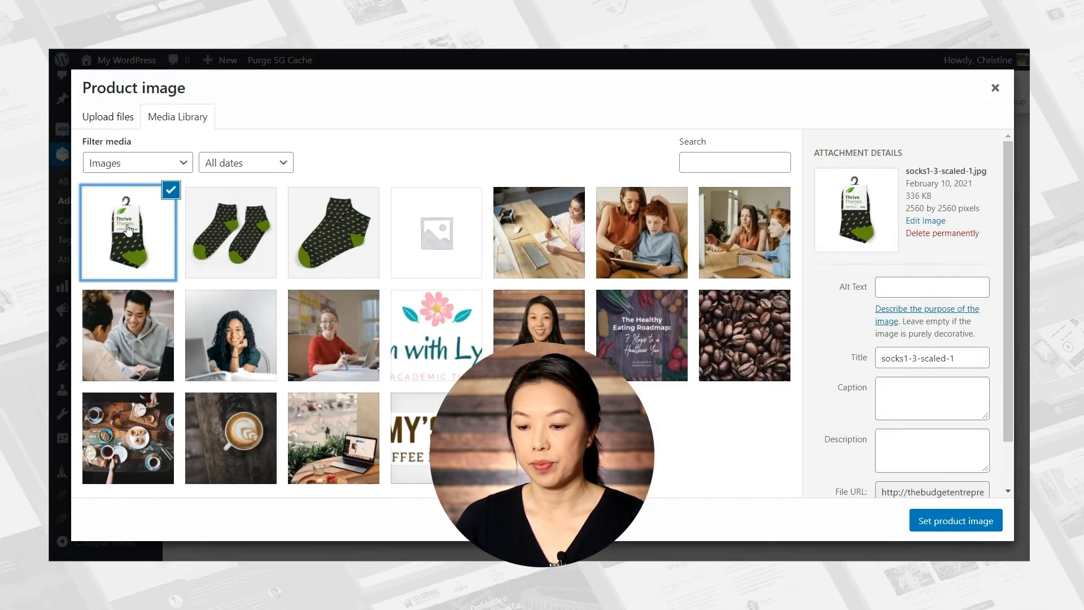
pyautogui.click(940, 525)
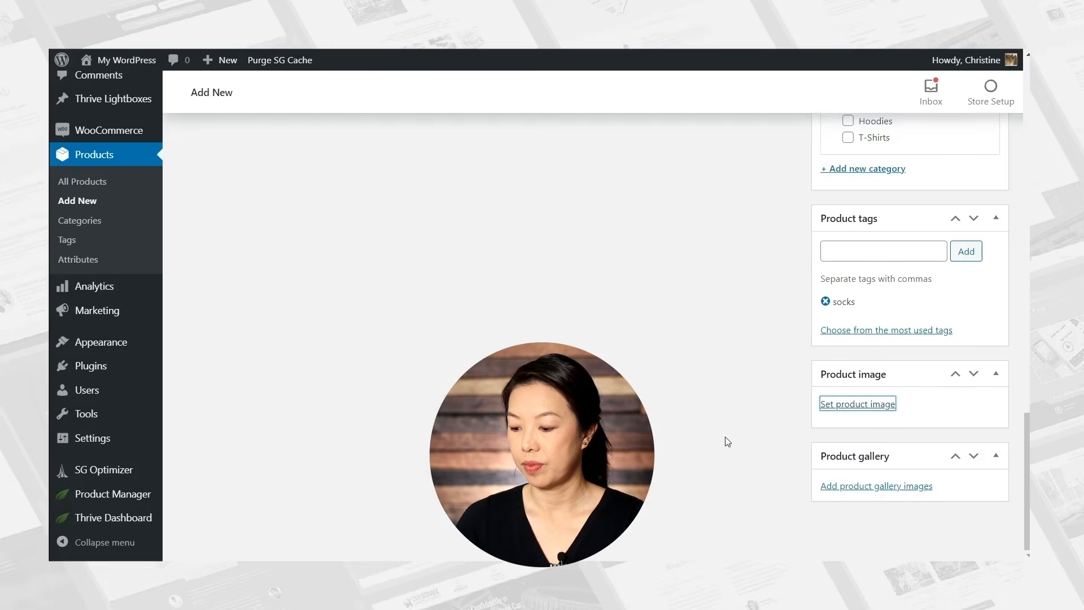
# - Add socks1-2-scaled-1.jpg and socks1-1-scaled-1.jpg to the product gallery and publish the product
pyautogui.scroll(-4, 823, 485)
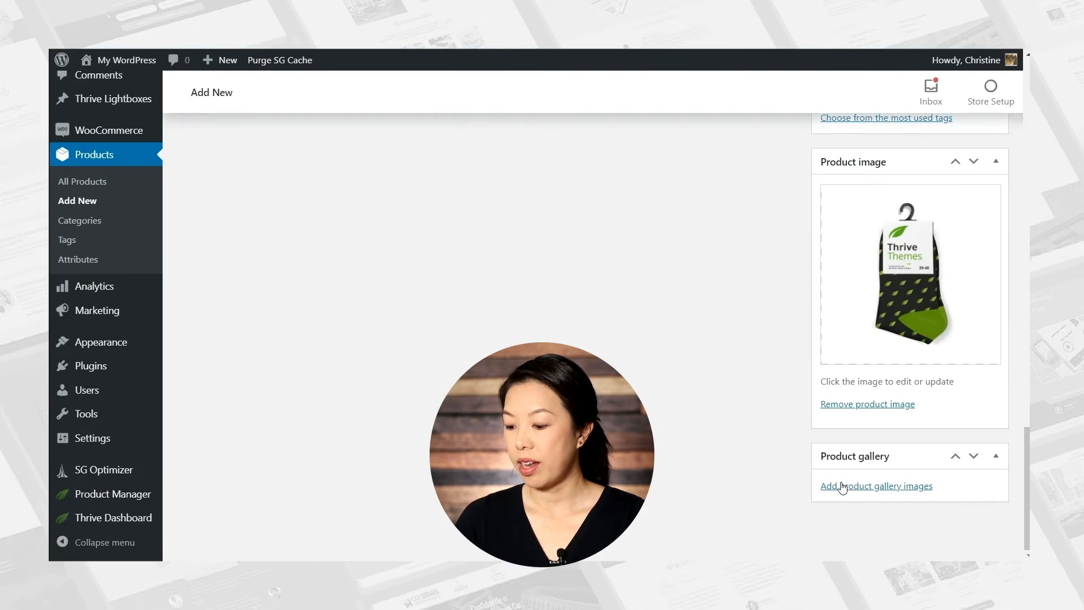
pyautogui.click(842, 486)
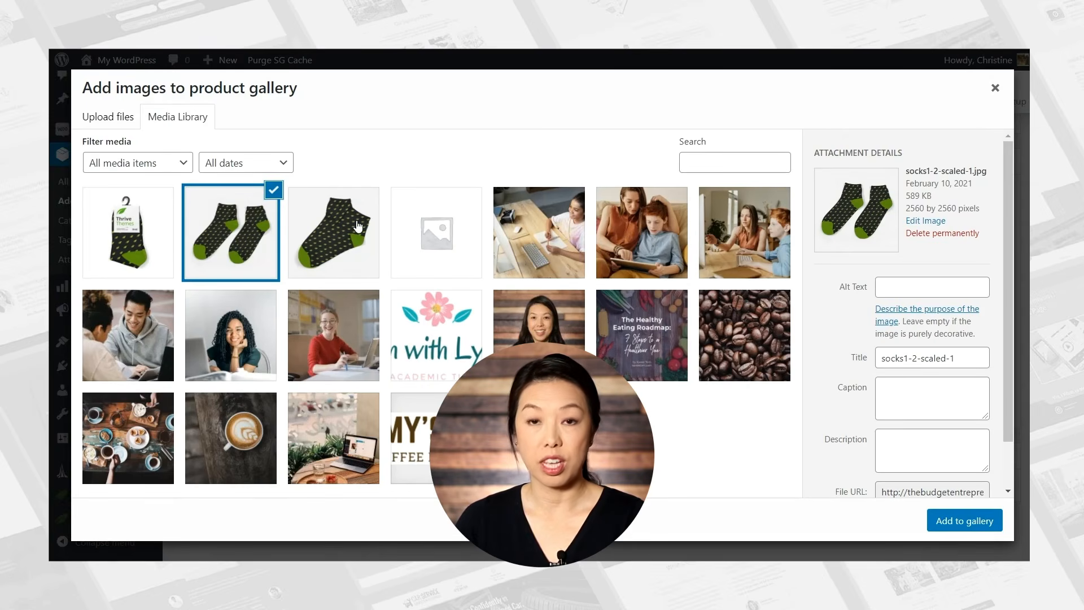
pyautogui.click(357, 226)
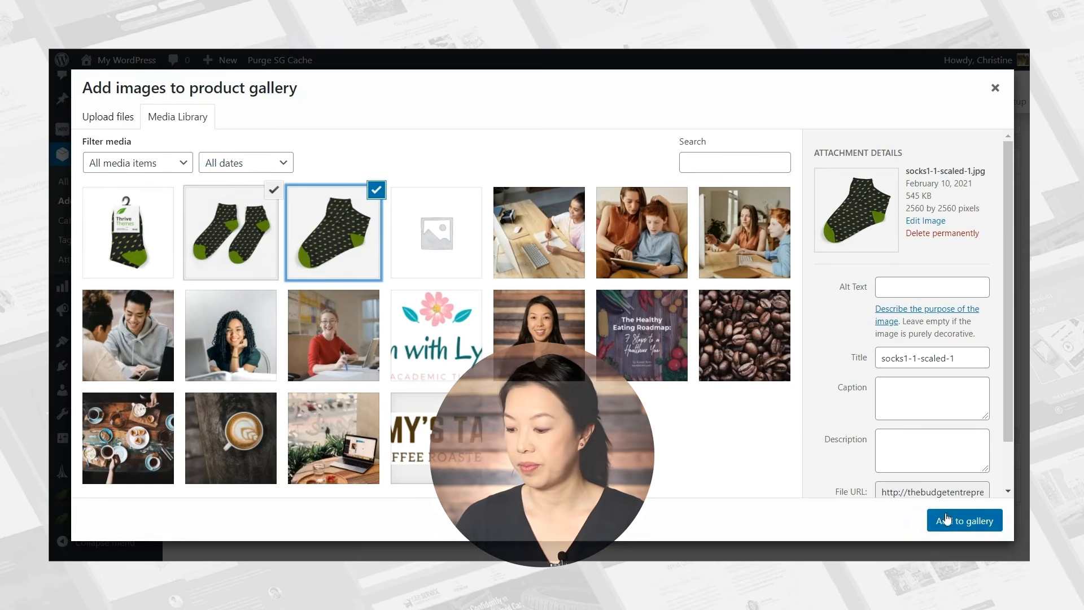
pyautogui.click(948, 513)
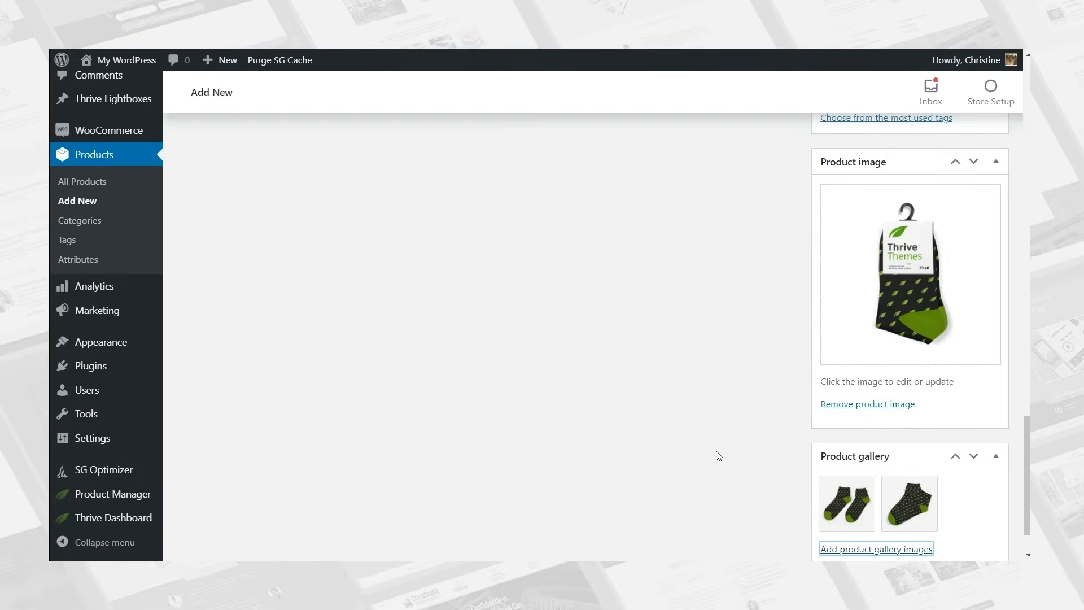
pyautogui.scroll(-1, 717, 453)
pyautogui.scroll(8, 697, 389)
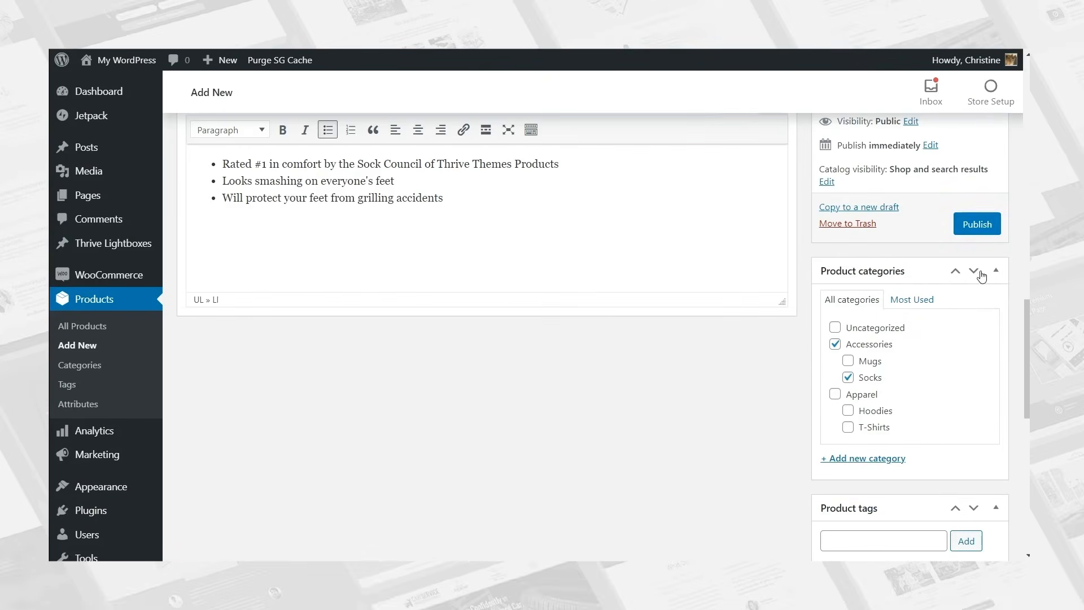
pyautogui.click(979, 225)
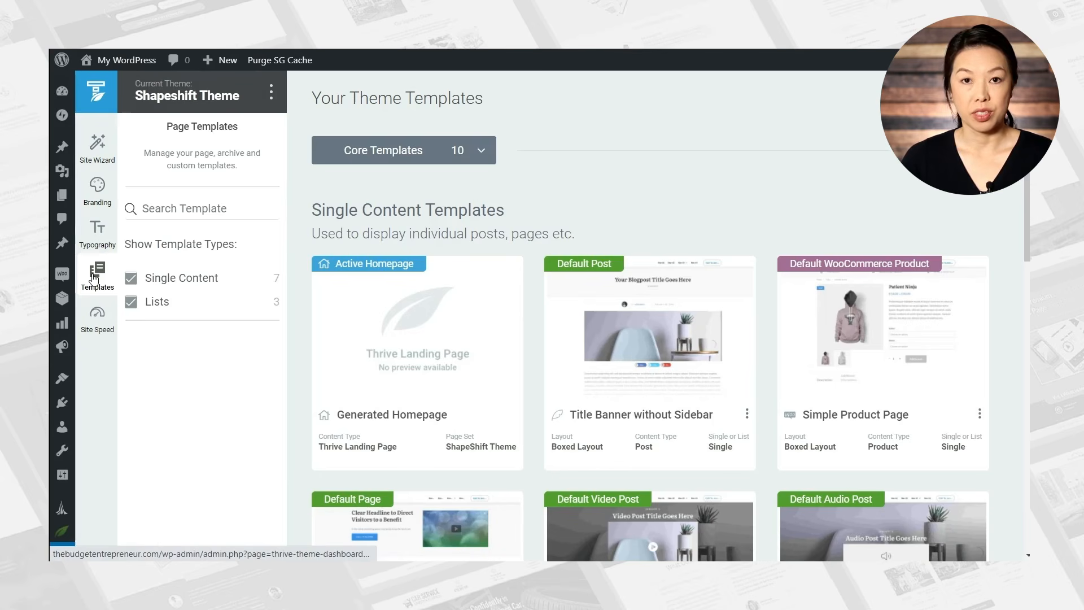
# - Filter the theme templates to WooCommerce and set Product Page 03 as the default product template
pyautogui.click(482, 152)
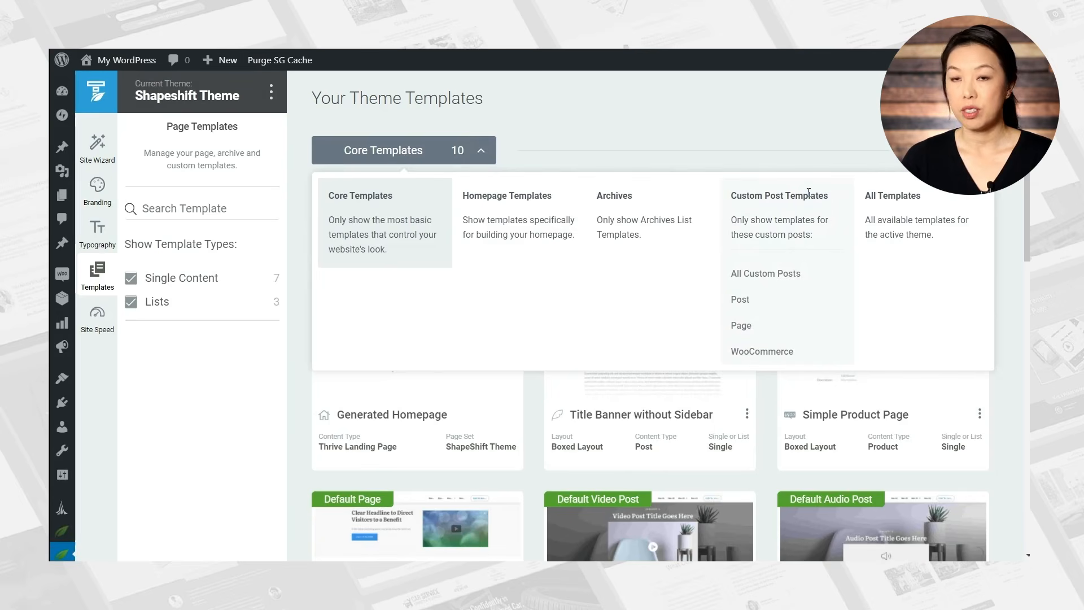
pyautogui.click(775, 351)
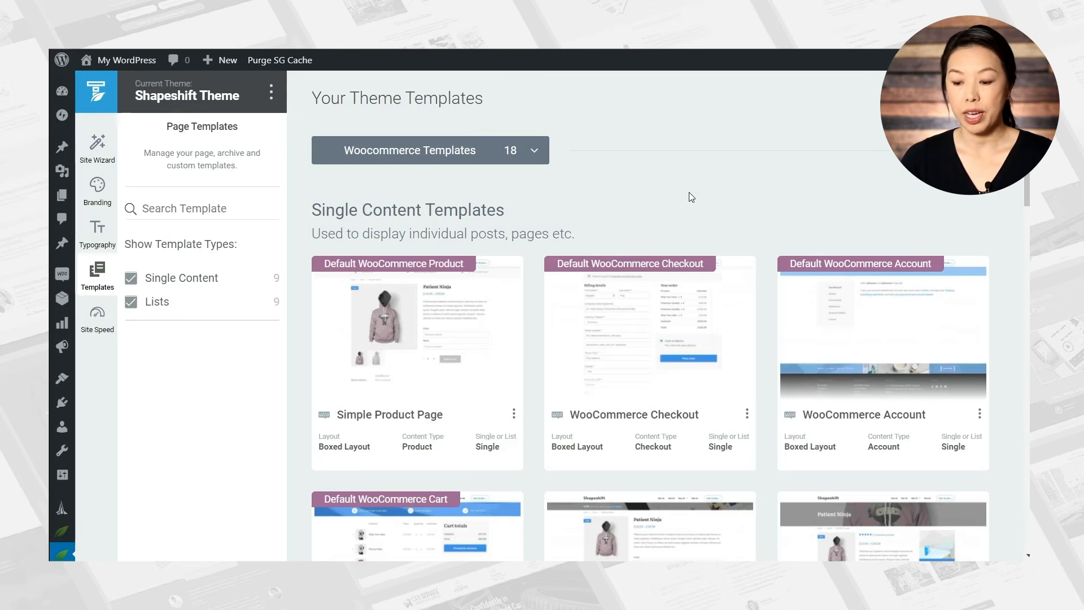
pyautogui.moveTo(581, 321)
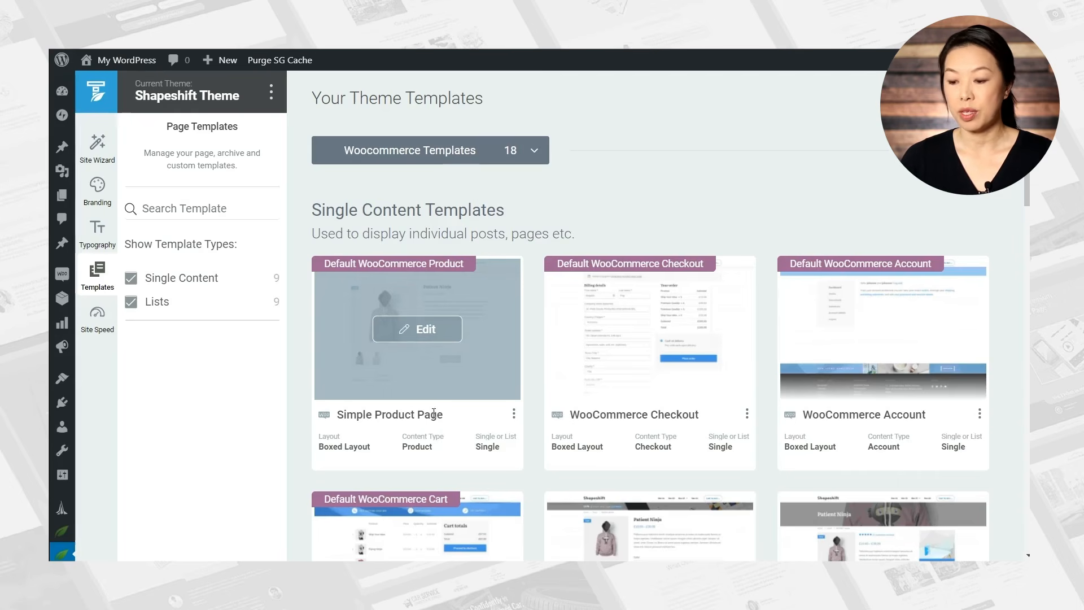
pyautogui.scroll(-3, 433, 416)
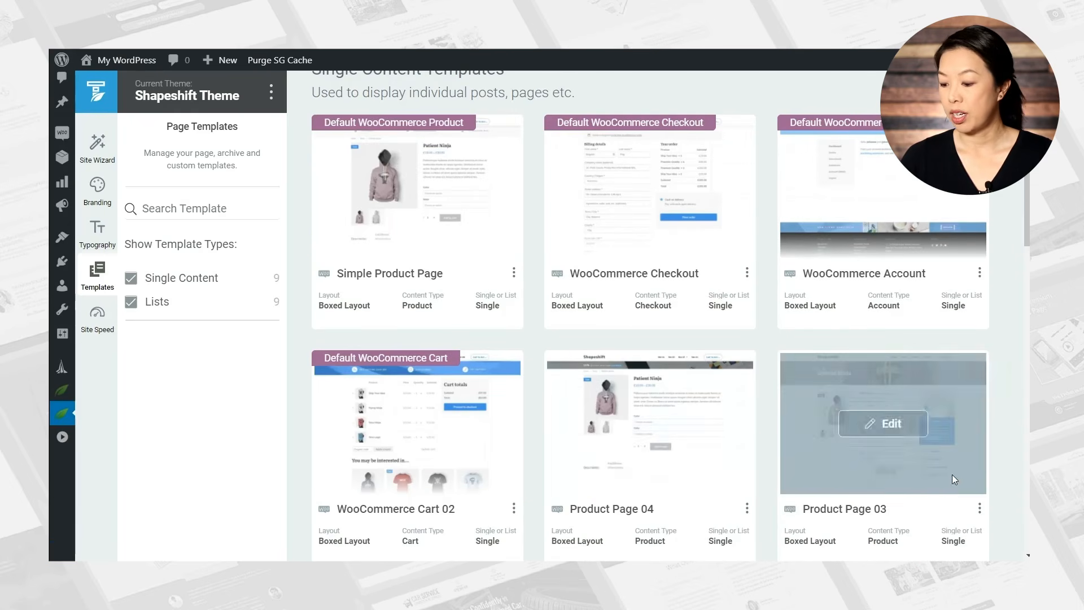
pyautogui.click(979, 514)
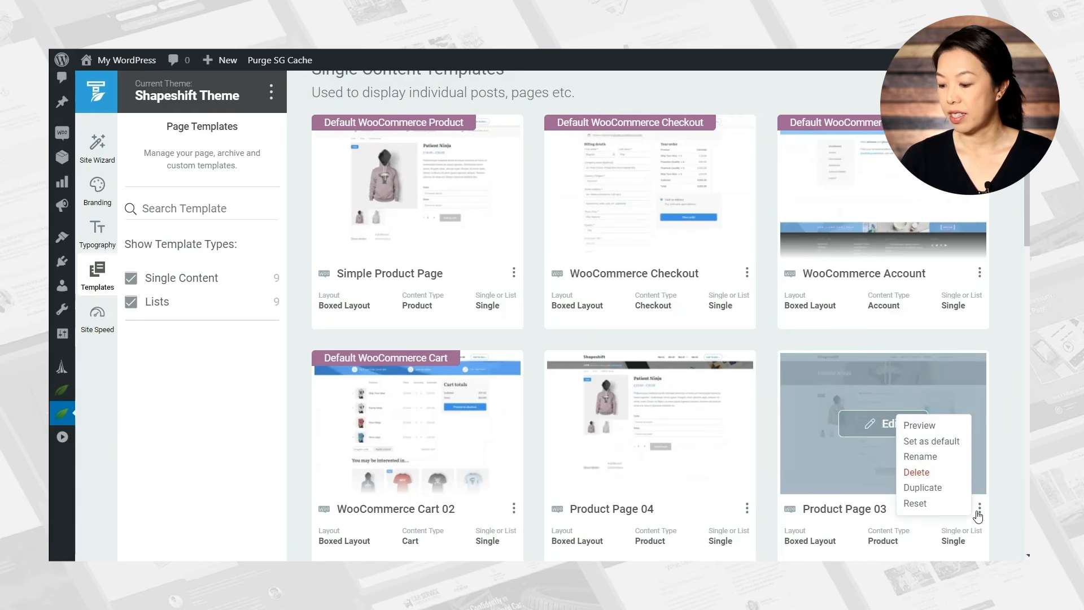
pyautogui.click(931, 441)
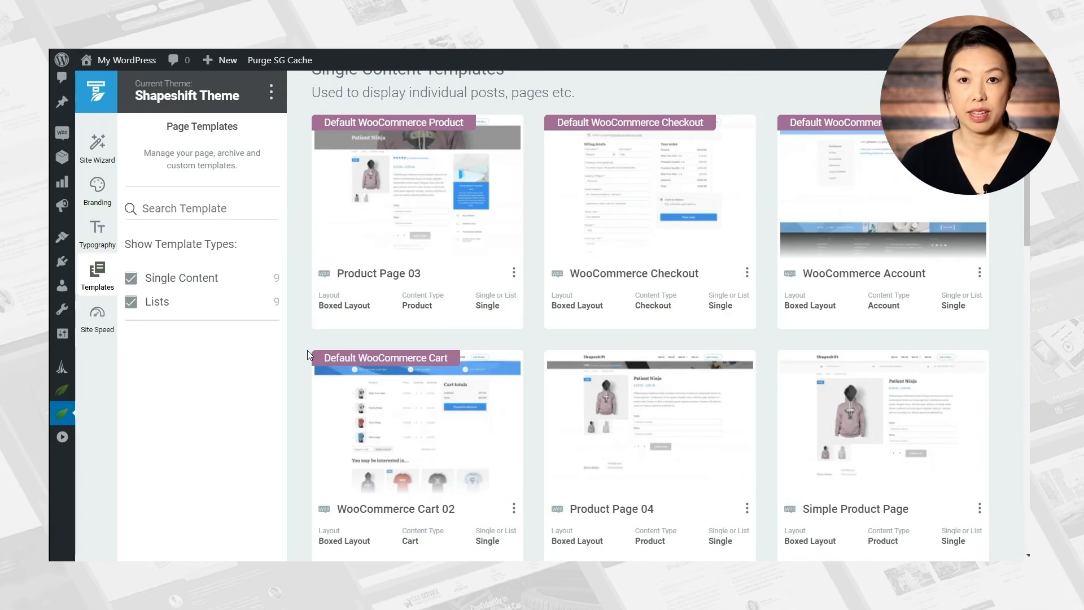
# - Look over the remaining WooCommerce templates and the theme's typography and branding color settings
pyautogui.moveTo(397, 225)
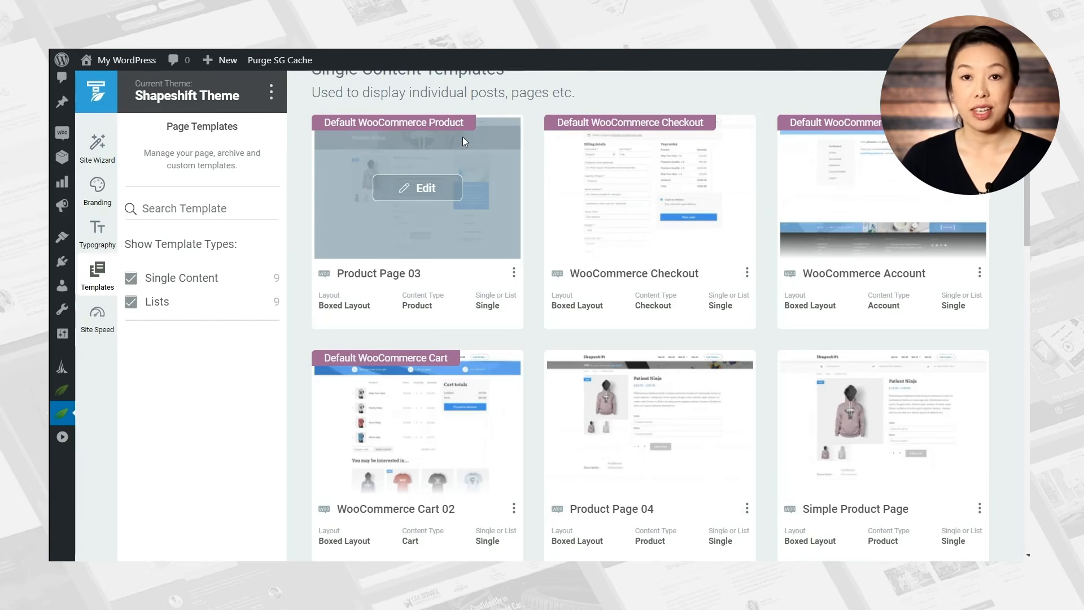
pyautogui.scroll(-3, 559, 325)
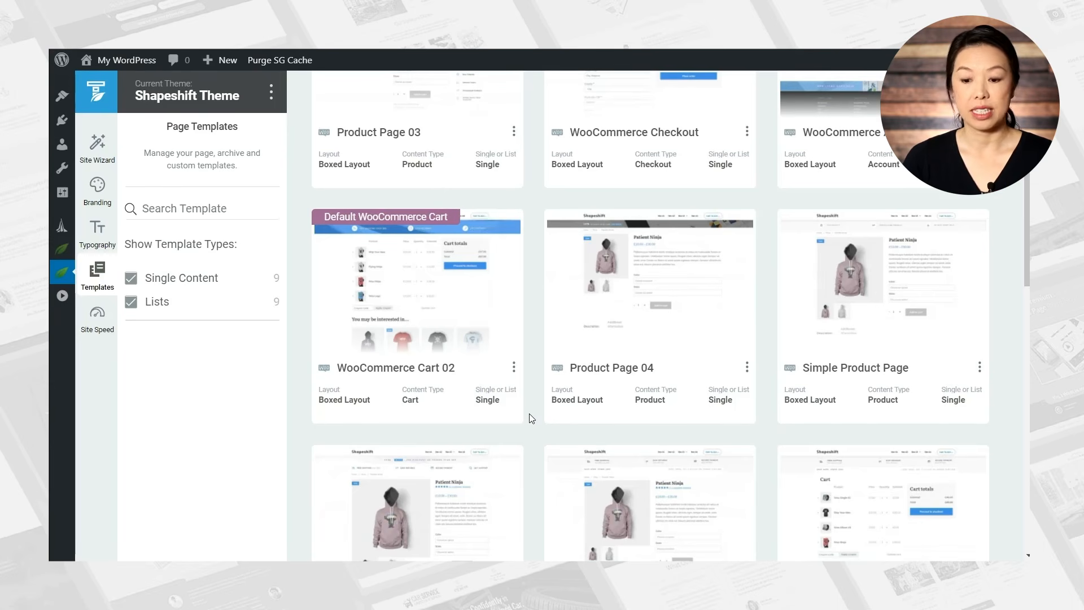
pyautogui.click(105, 229)
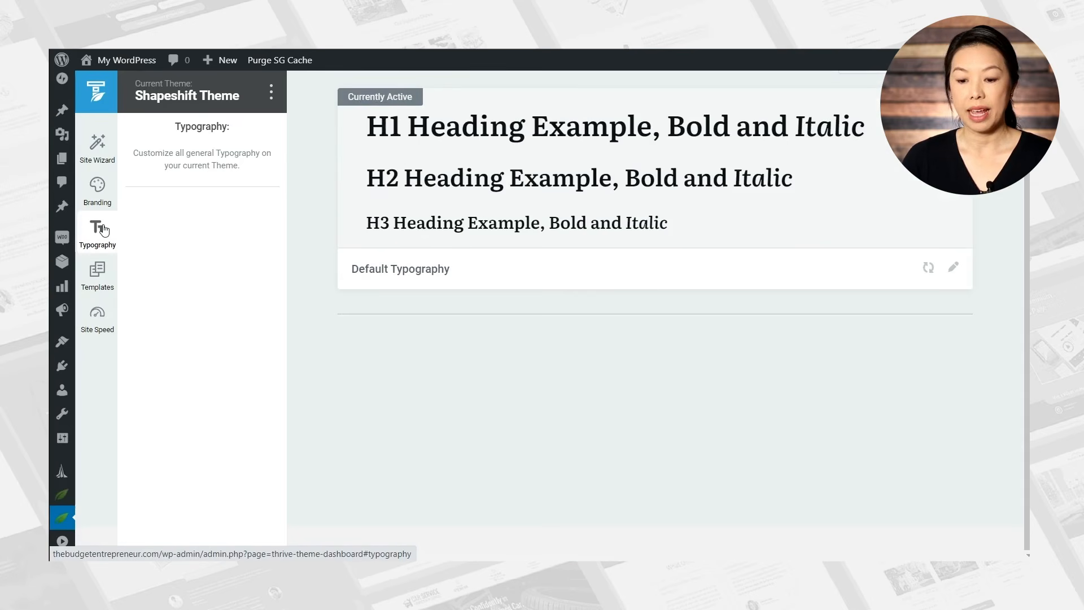
pyautogui.click(104, 200)
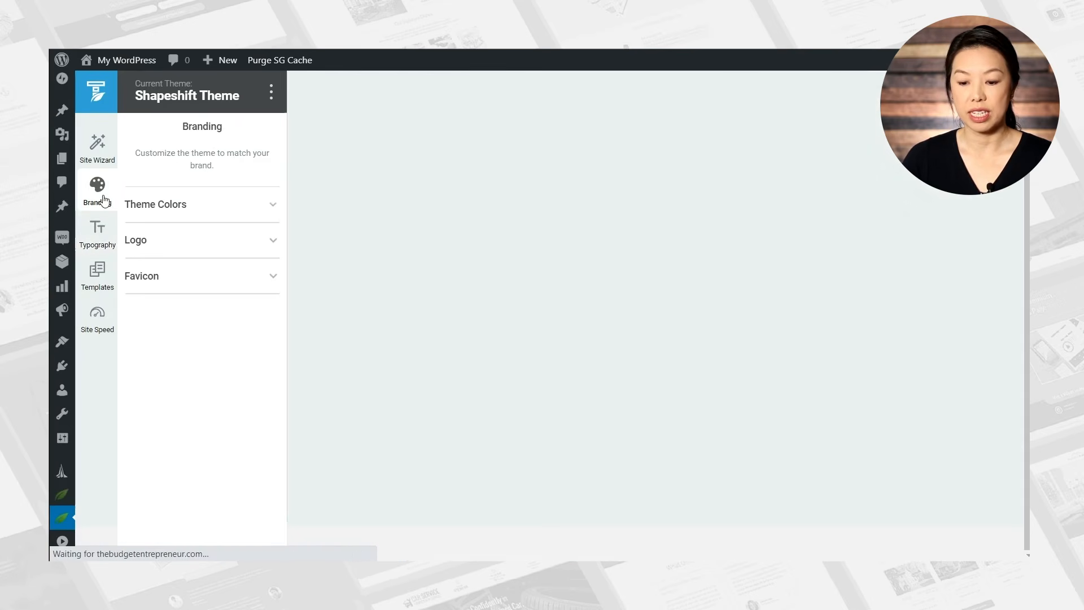
pyautogui.click(153, 205)
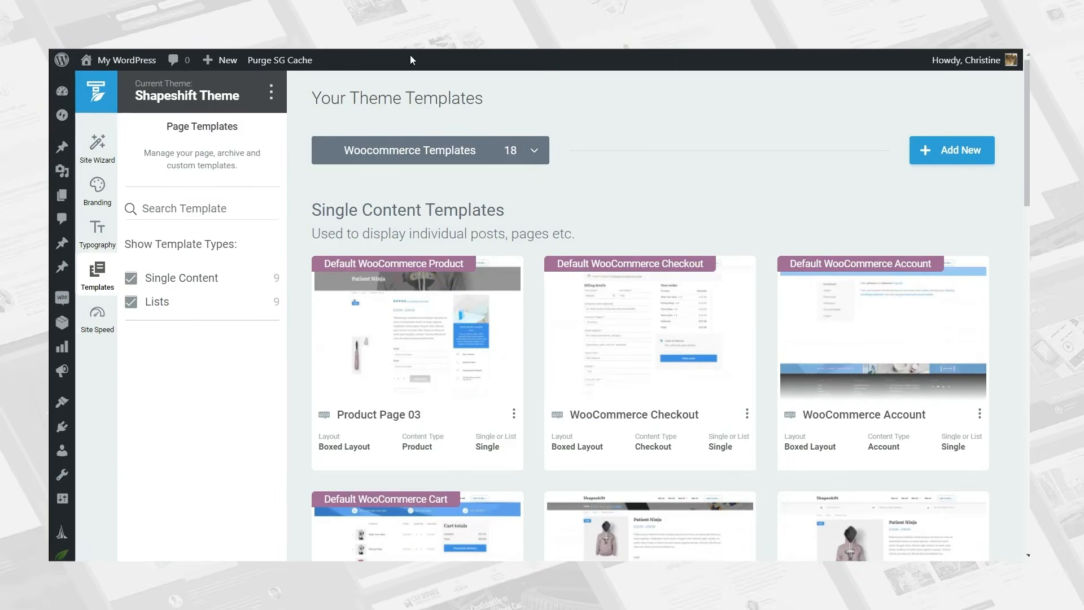
# - Open the WooCommerce Checkout template in the editor and start editing its linked header section
pyautogui.click(630, 325)
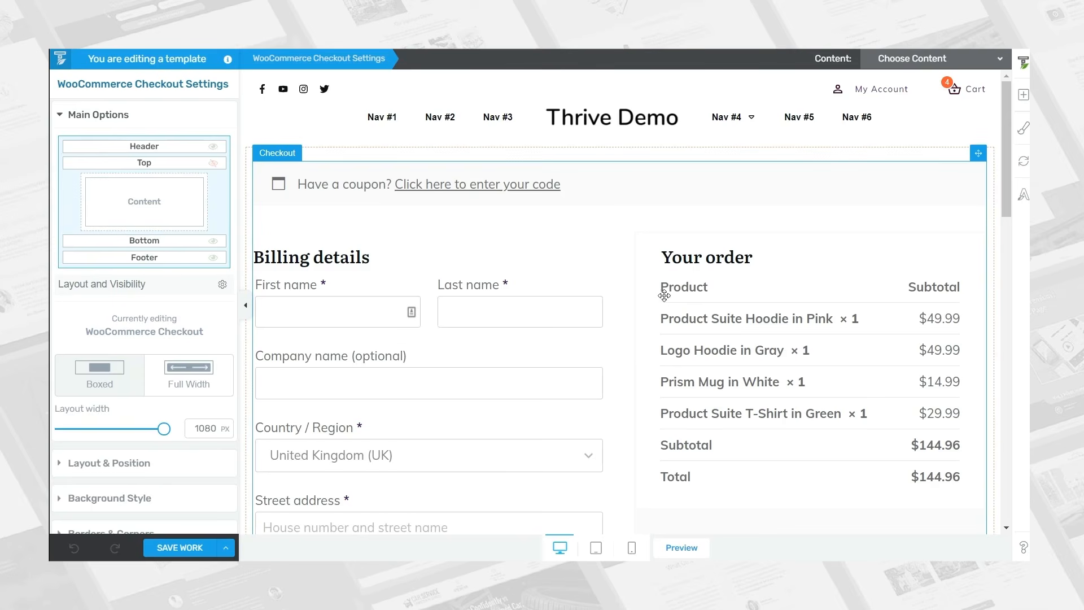
pyautogui.click(697, 97)
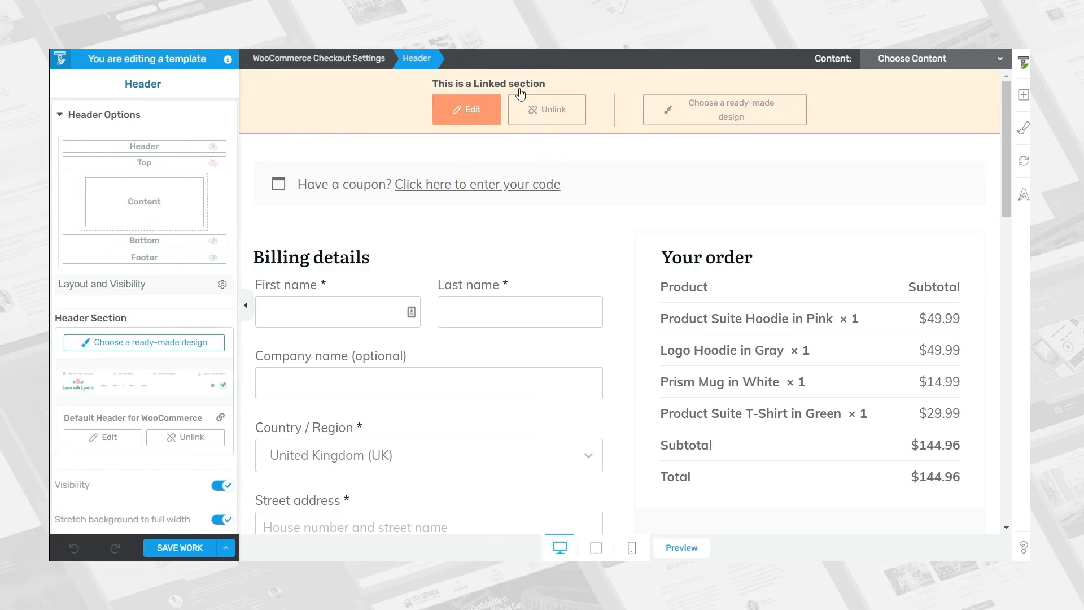
pyautogui.click(471, 107)
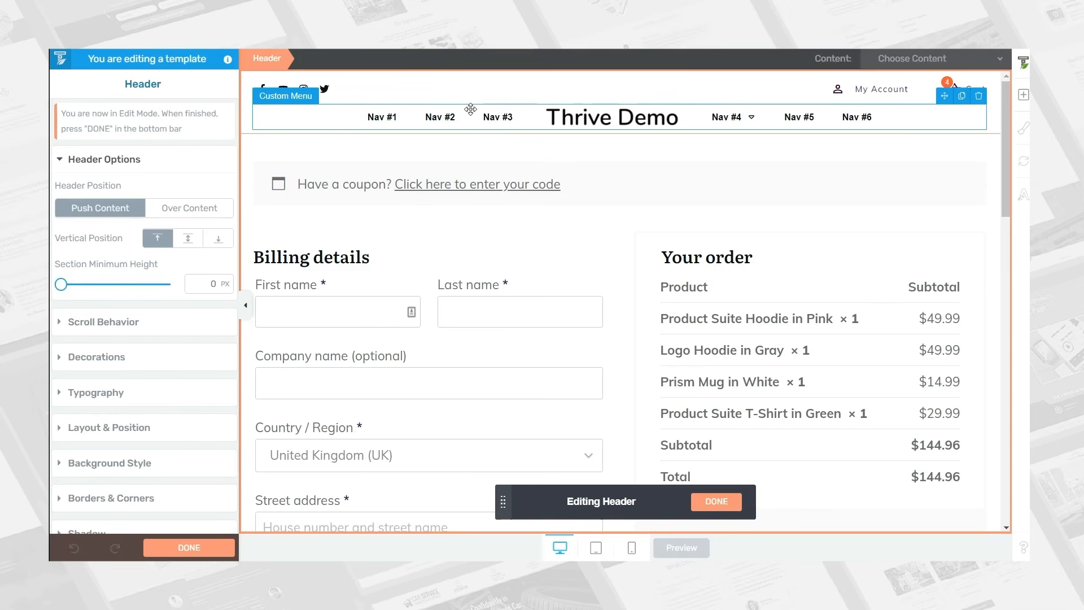
# - Rename the first two header menu items Apparel and Accessories
pyautogui.click(382, 117)
pyautogui.write('Apparel')
pyautogui.press('Tab')
pyautogui.write('Accessories')
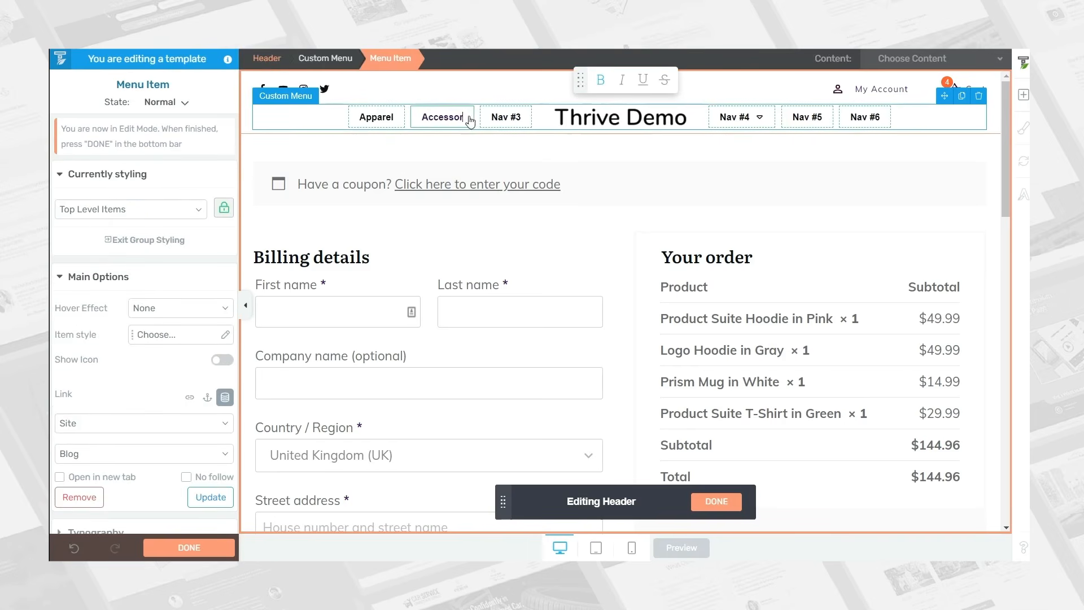
pyautogui.press('Tab')
# - Remove the Nav #3 and Nav #4 menu items, rename the last two items Blog and About, and finish editing the header
pyautogui.click(300, 57)
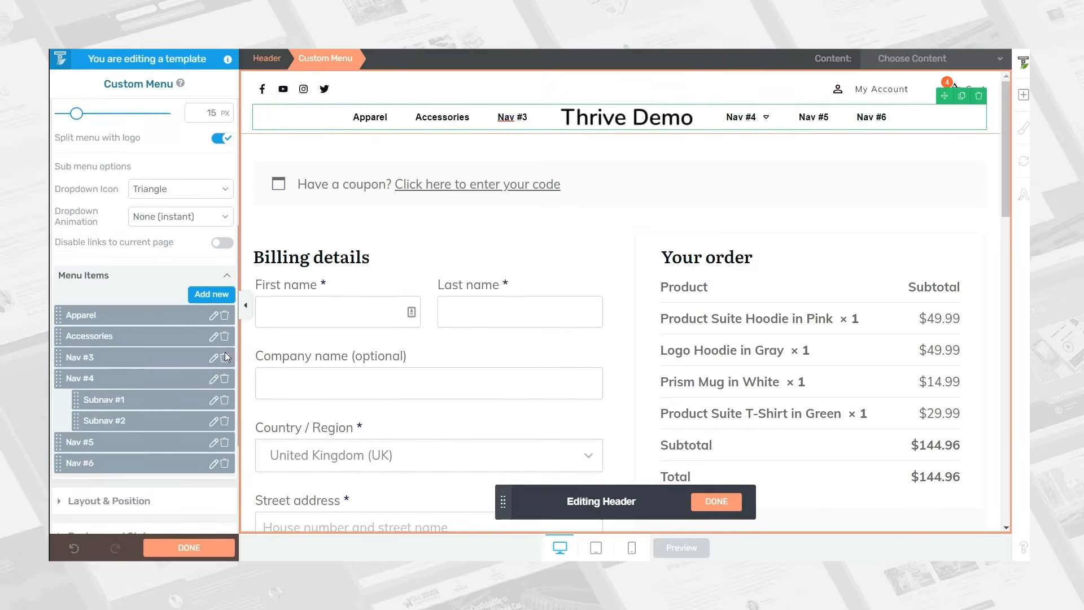
pyautogui.click(726, 119)
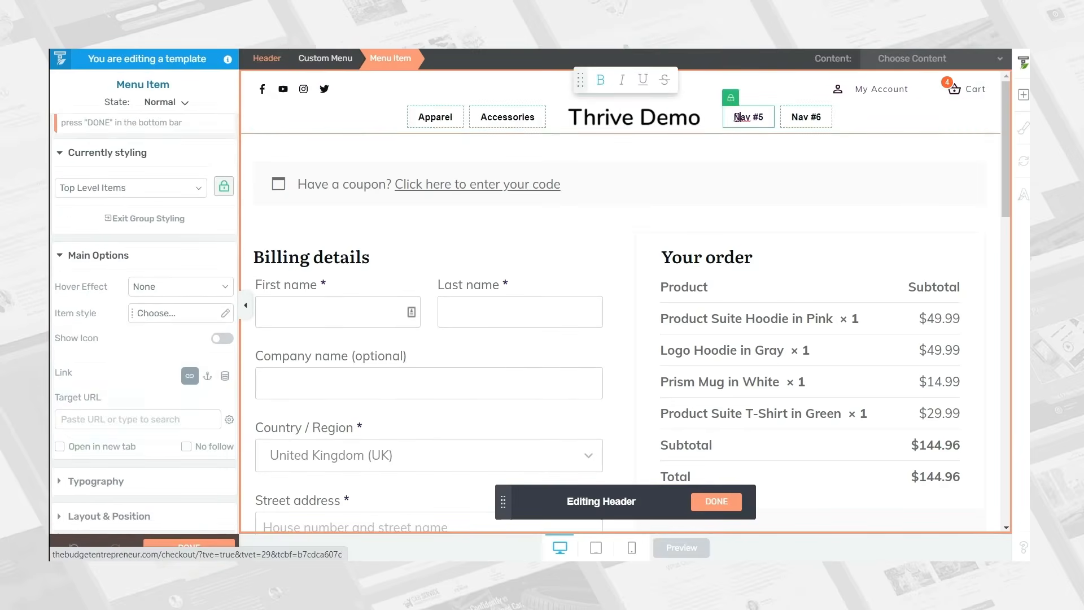
pyautogui.write('Blog')
pyautogui.press('Tab')
pyautogui.write('About')
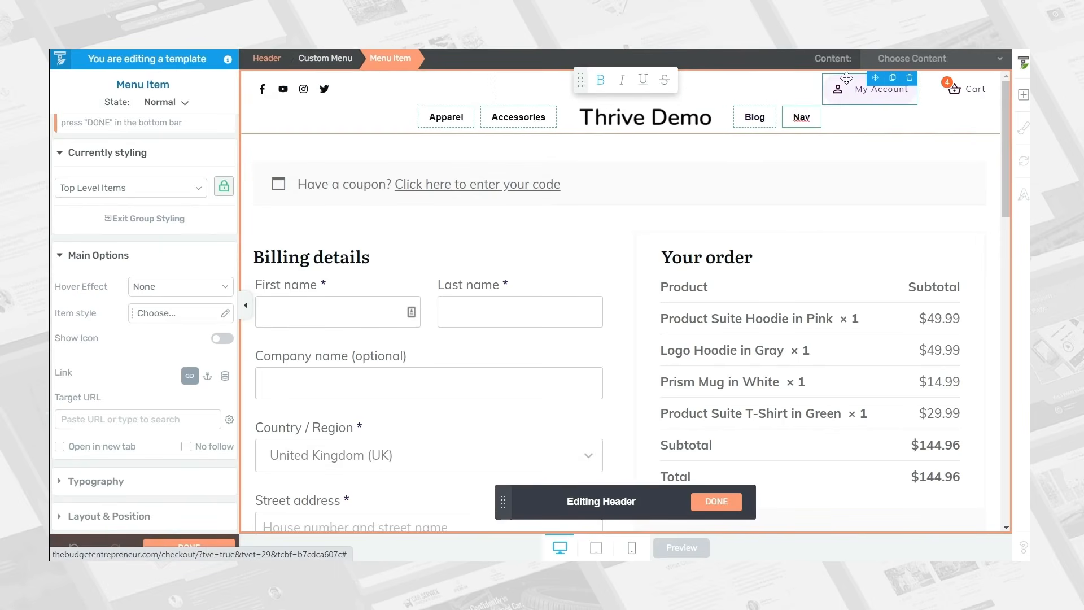
pyautogui.click(189, 546)
pyautogui.click(180, 548)
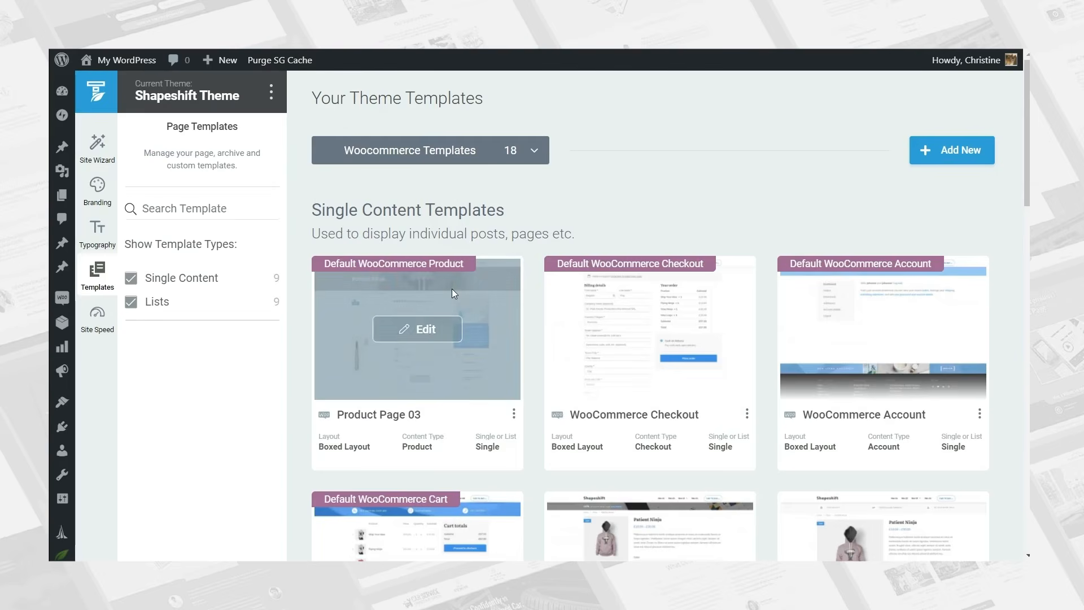
pyautogui.click(420, 329)
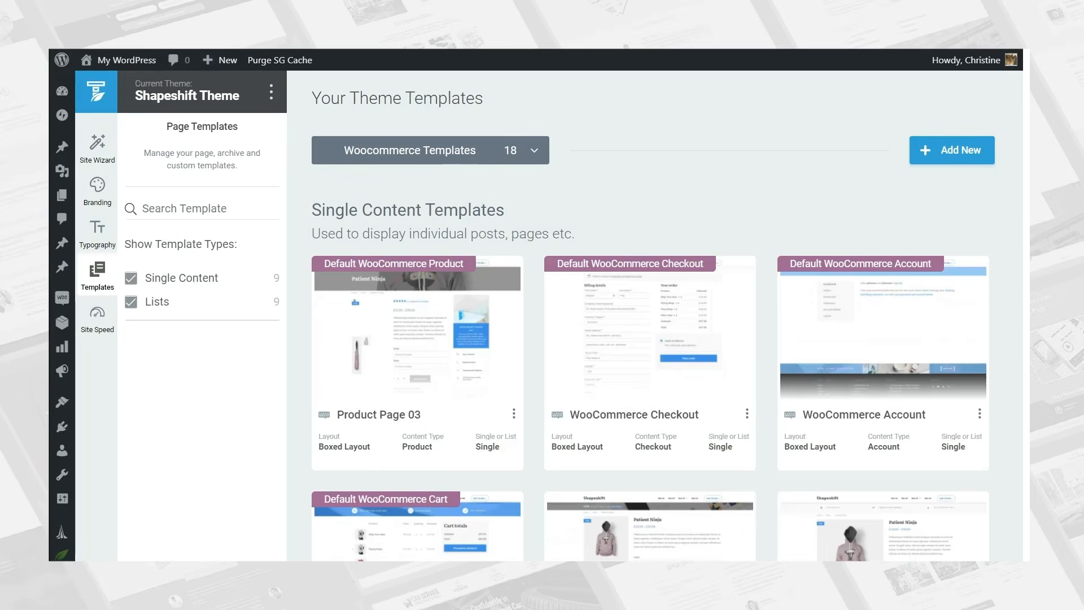
pyautogui.click(874, 338)
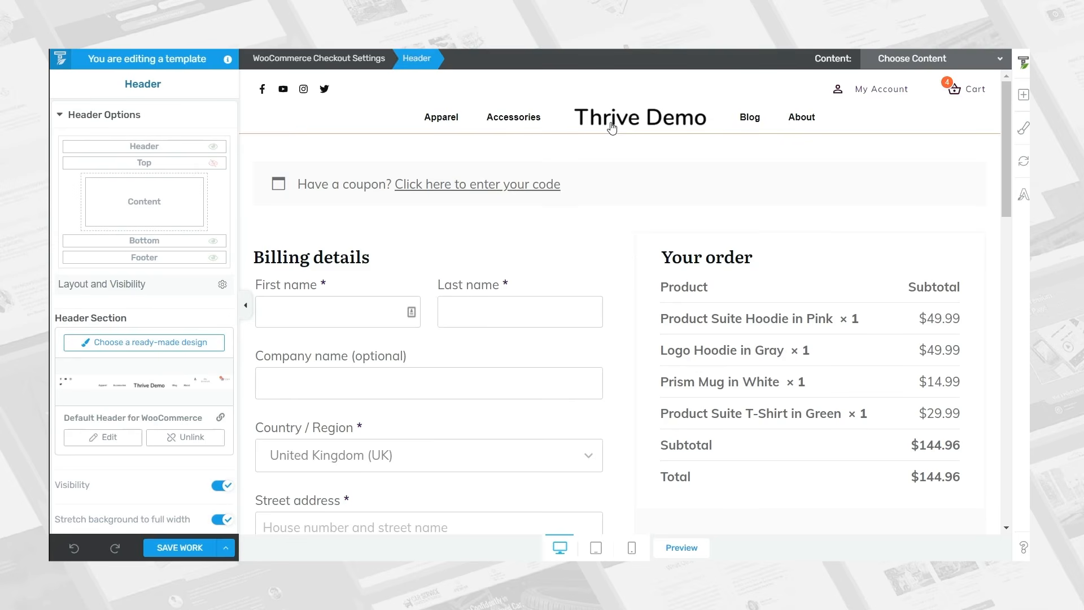
# - Unlink the checkout template's header from the default WooCommerce header and delete its navigation menu
pyautogui.click(614, 127)
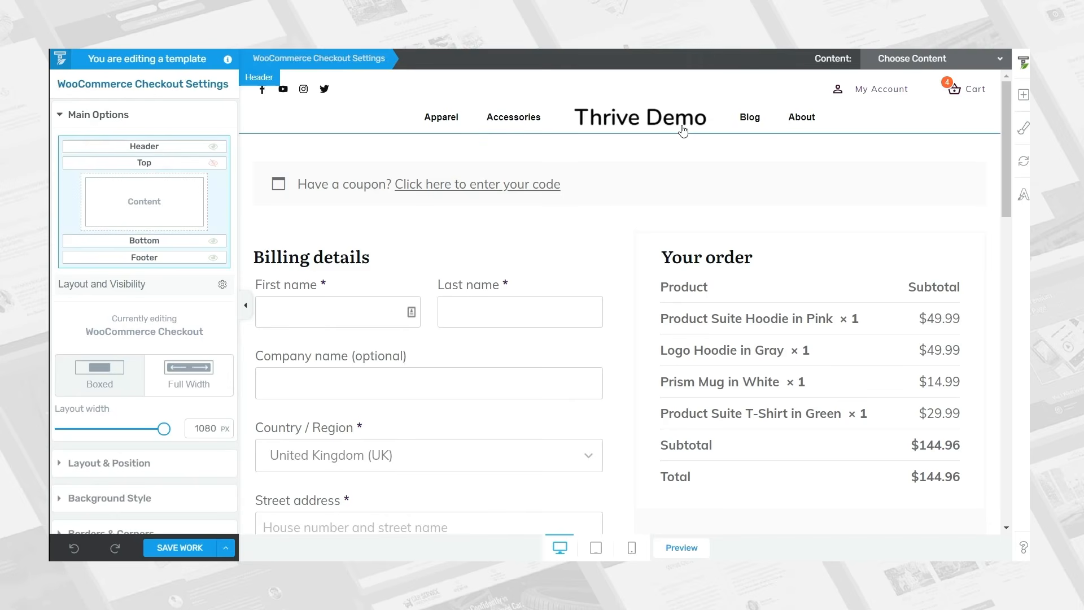
pyautogui.click(623, 124)
pyautogui.click(570, 117)
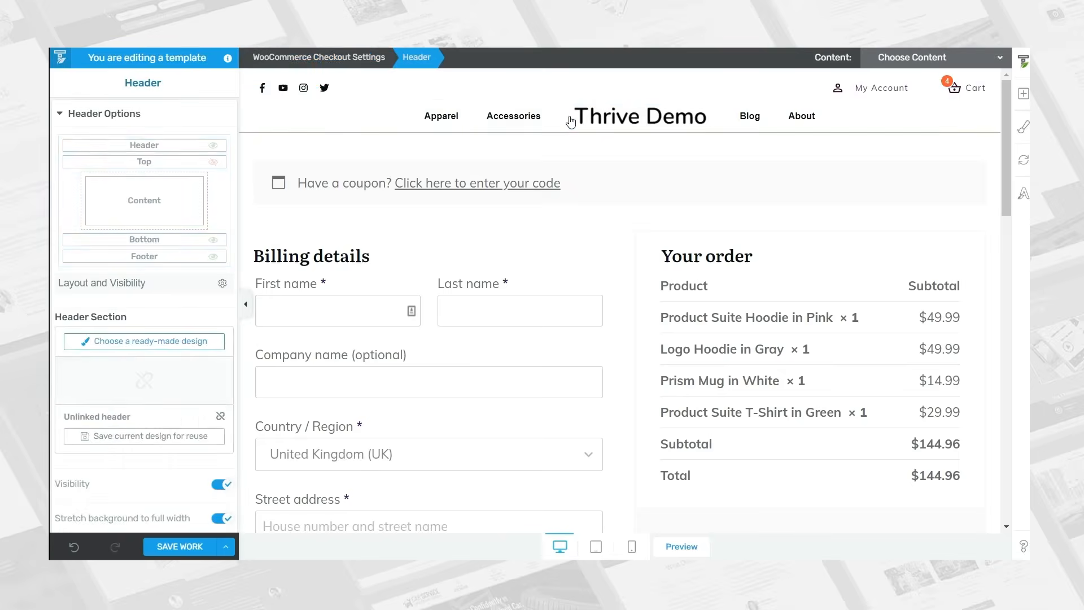
pyautogui.click(587, 117)
pyautogui.click(815, 108)
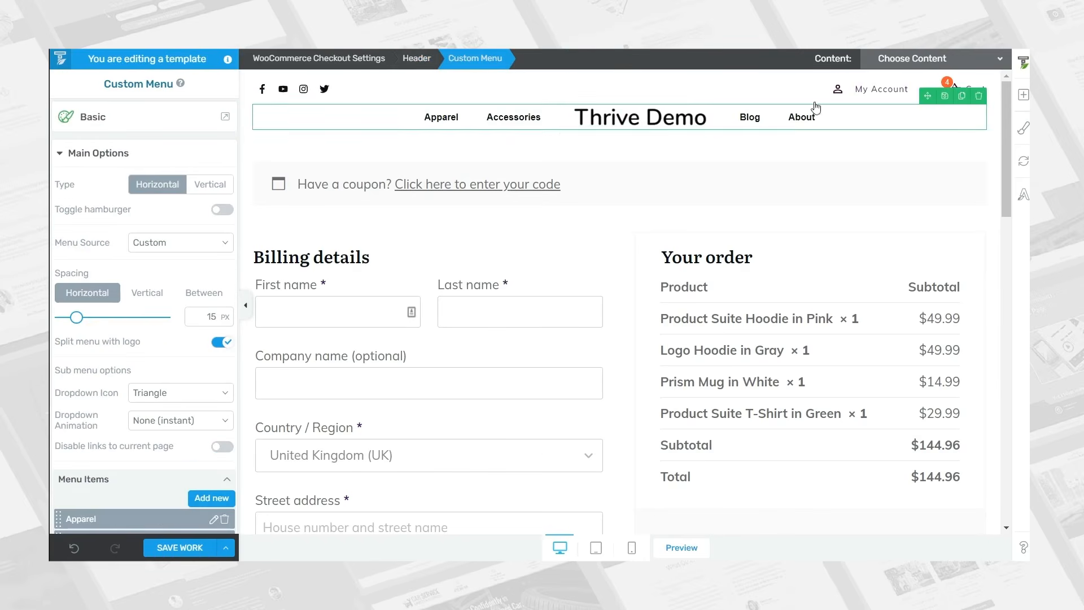
pyautogui.click(978, 96)
# - Add a Logo element to the header beneath the social icons row and align it to the center
pyautogui.click(1023, 94)
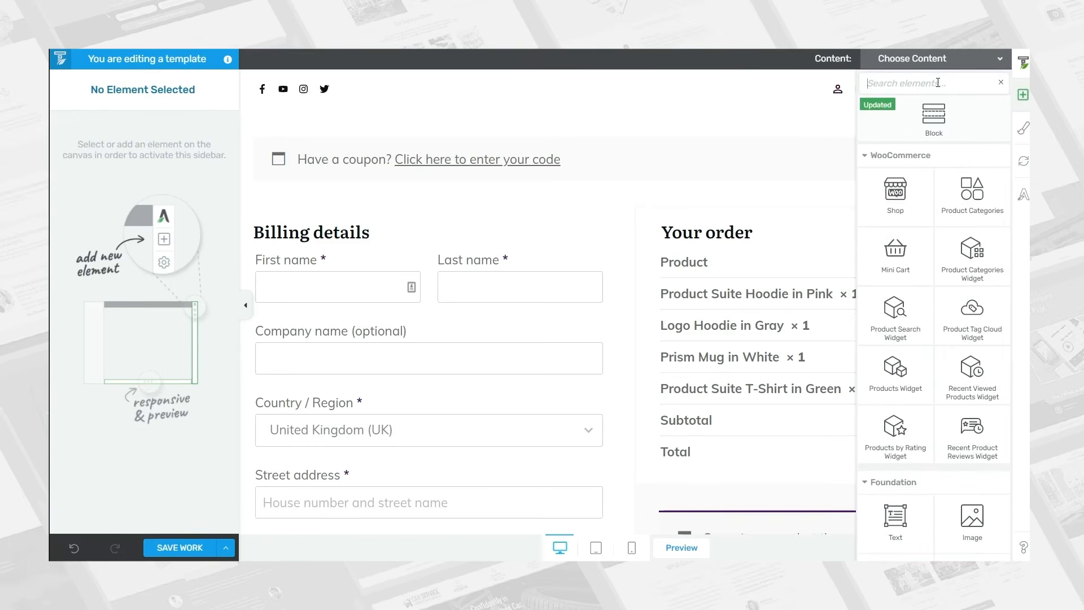
pyautogui.write('logo')
pyautogui.moveTo(895, 175); pyautogui.dragTo(616, 106)
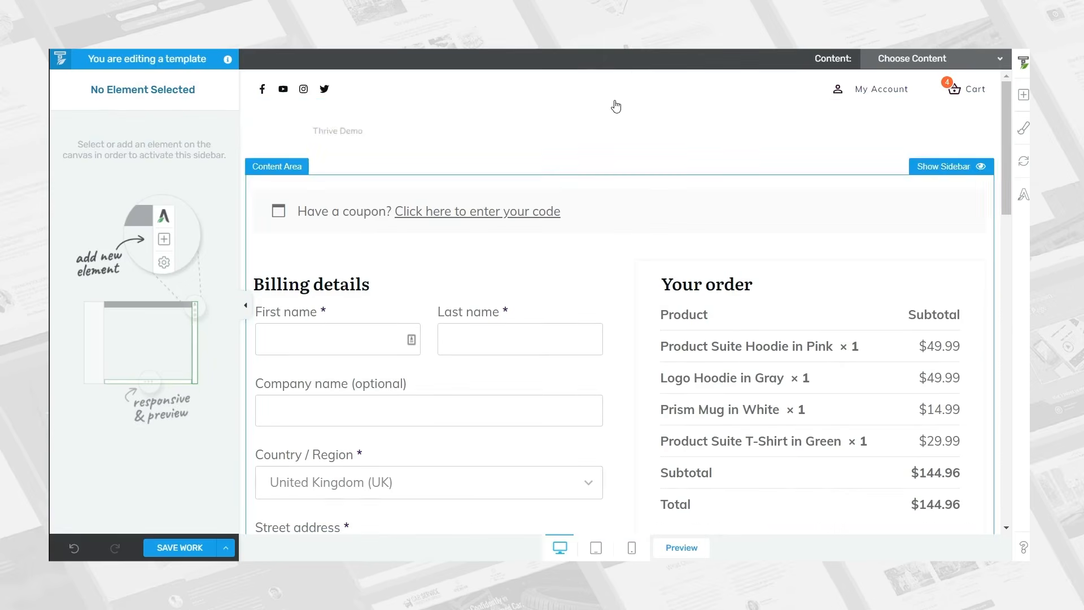
pyautogui.scroll(-3, 160, 370)
pyautogui.click(107, 329)
pyautogui.click(194, 376)
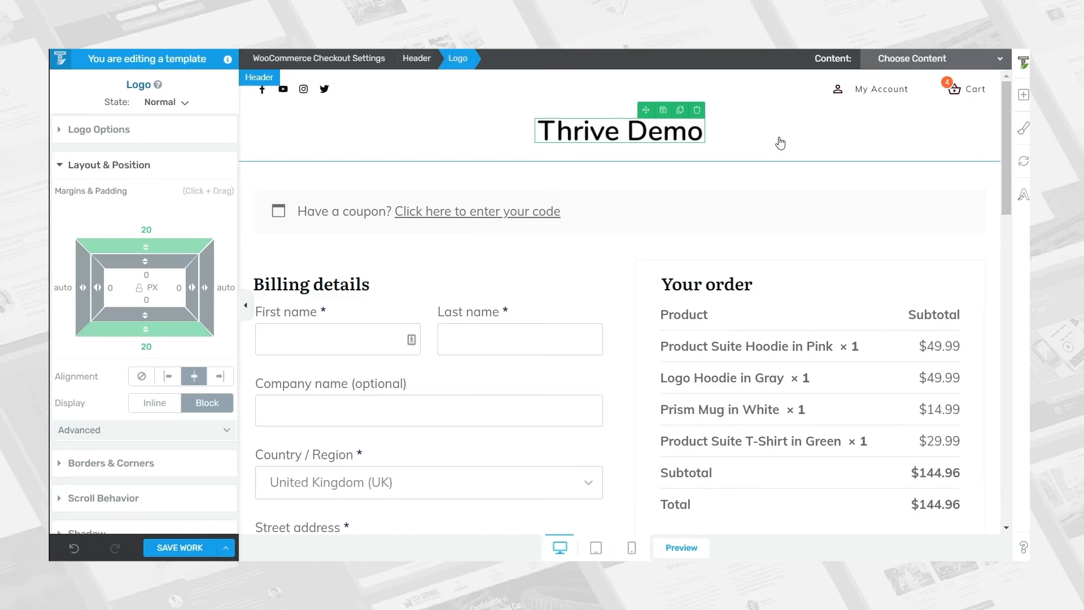
pyautogui.click(780, 142)
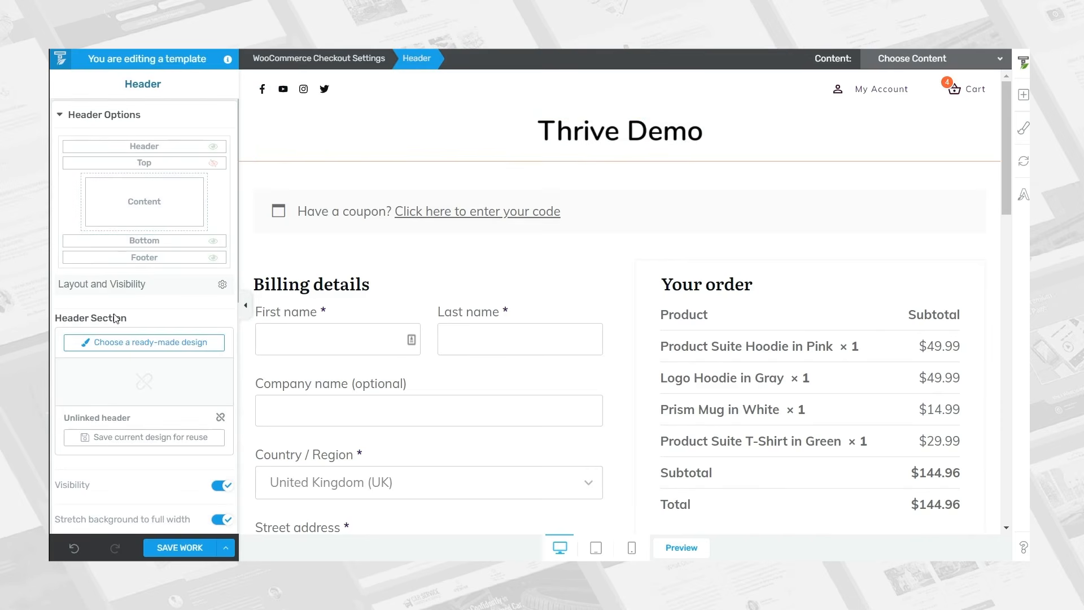
pyautogui.click(136, 349)
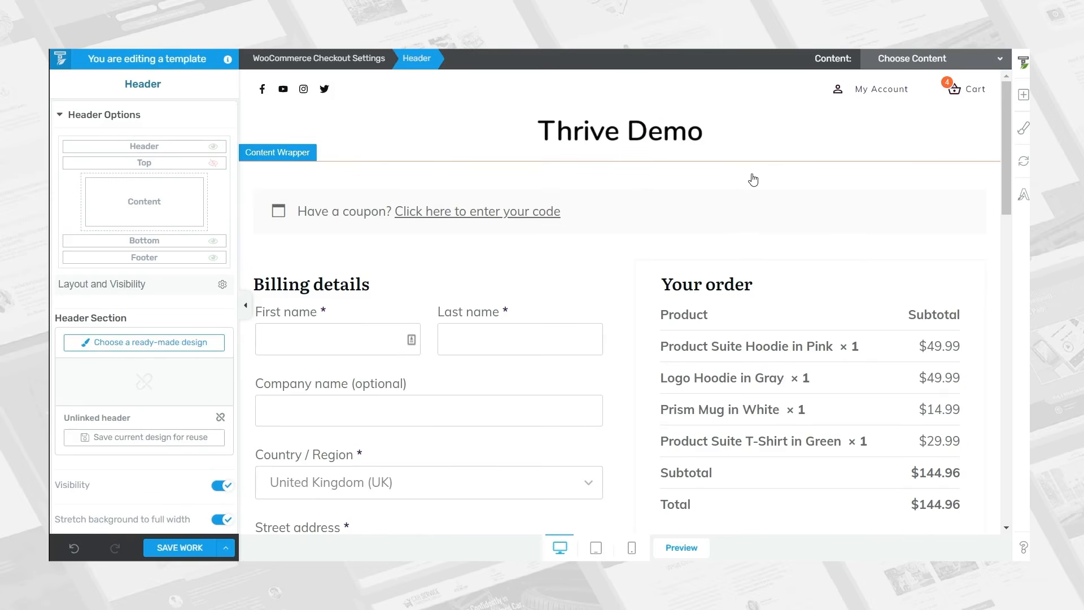
# - Set the checkout template's background color to light gray #e3e3e3
pyautogui.click(660, 210)
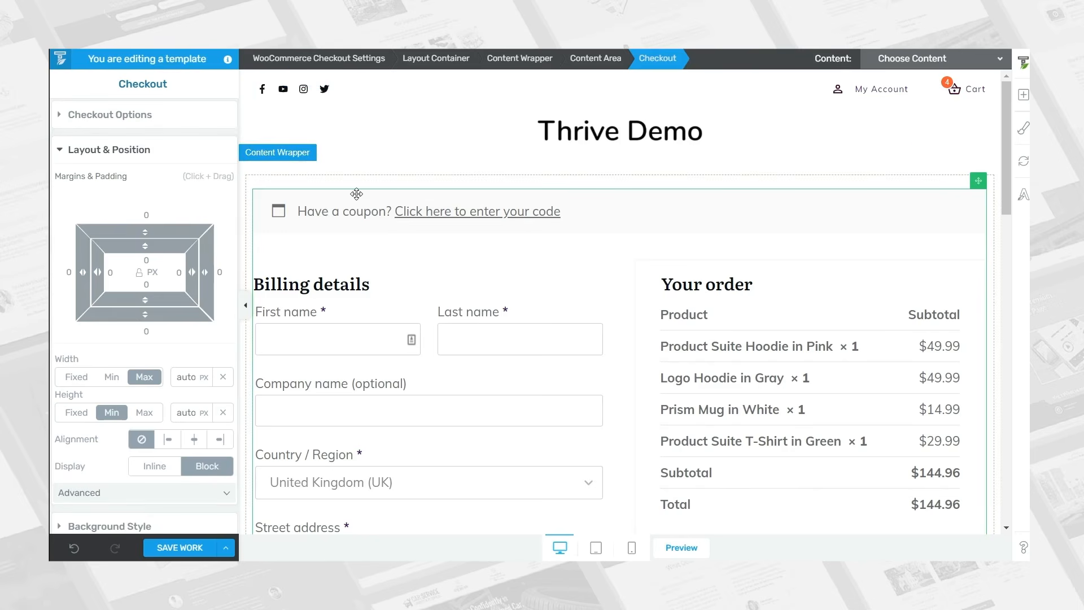
pyautogui.click(333, 63)
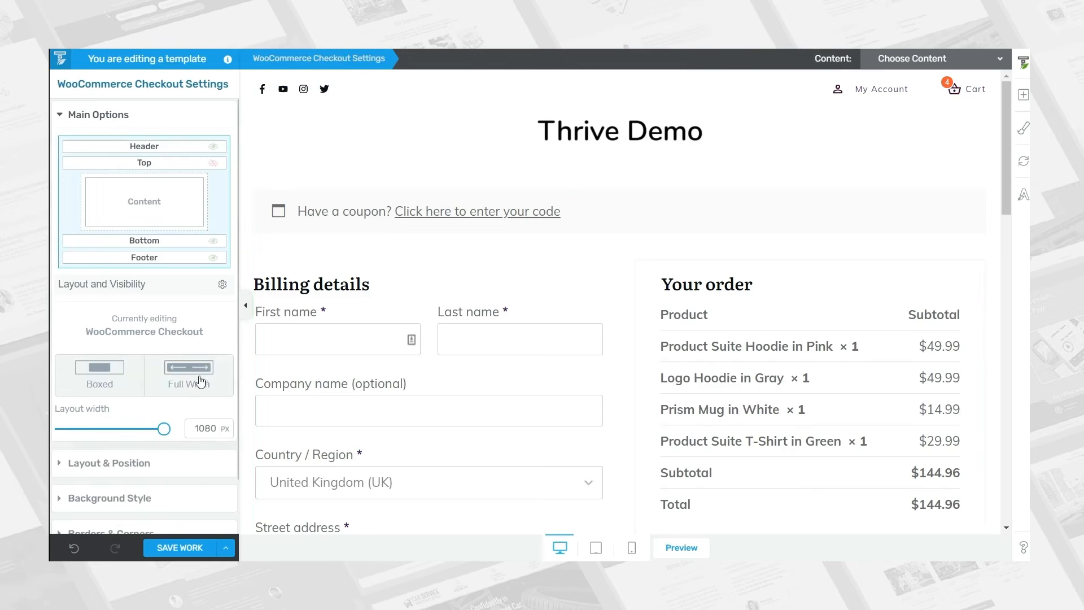
pyautogui.scroll(-1, 169, 373)
pyautogui.click(123, 446)
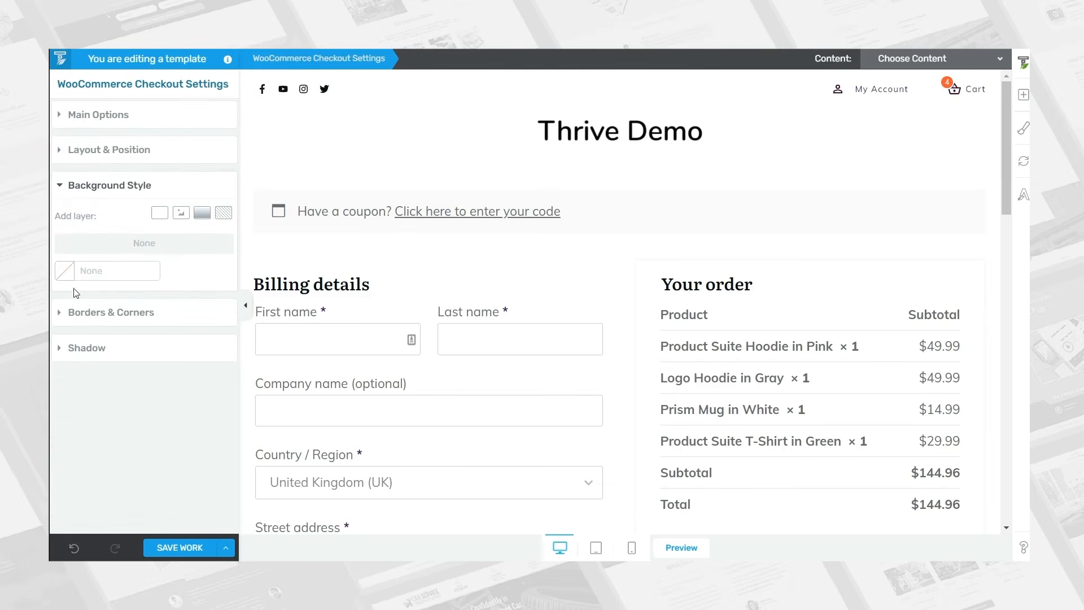
pyautogui.click(68, 272)
pyautogui.moveTo(120, 274); pyautogui.dragTo(64, 247)
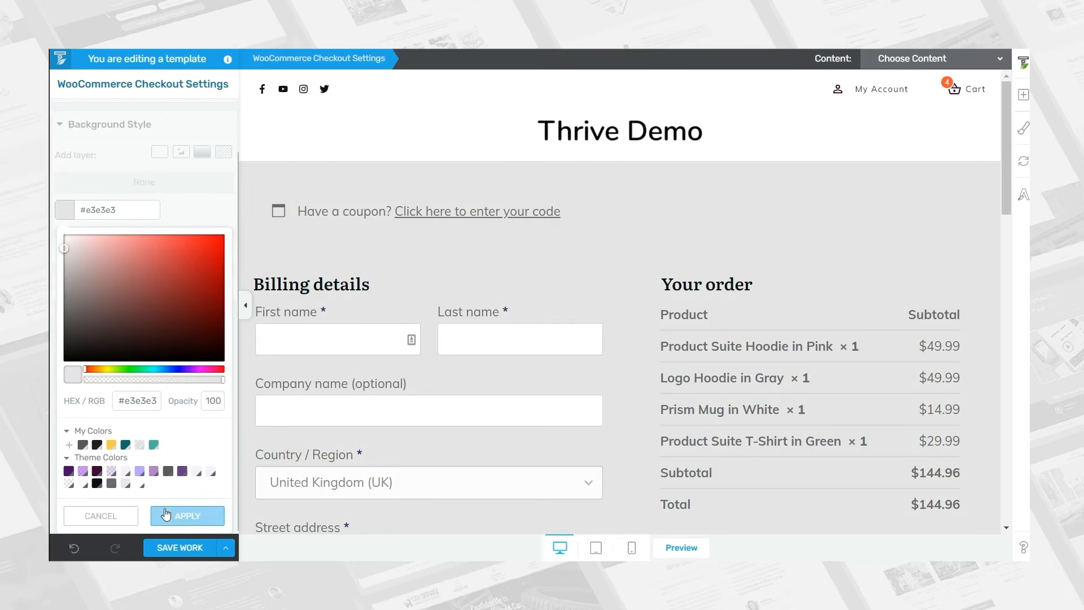
pyautogui.click(187, 515)
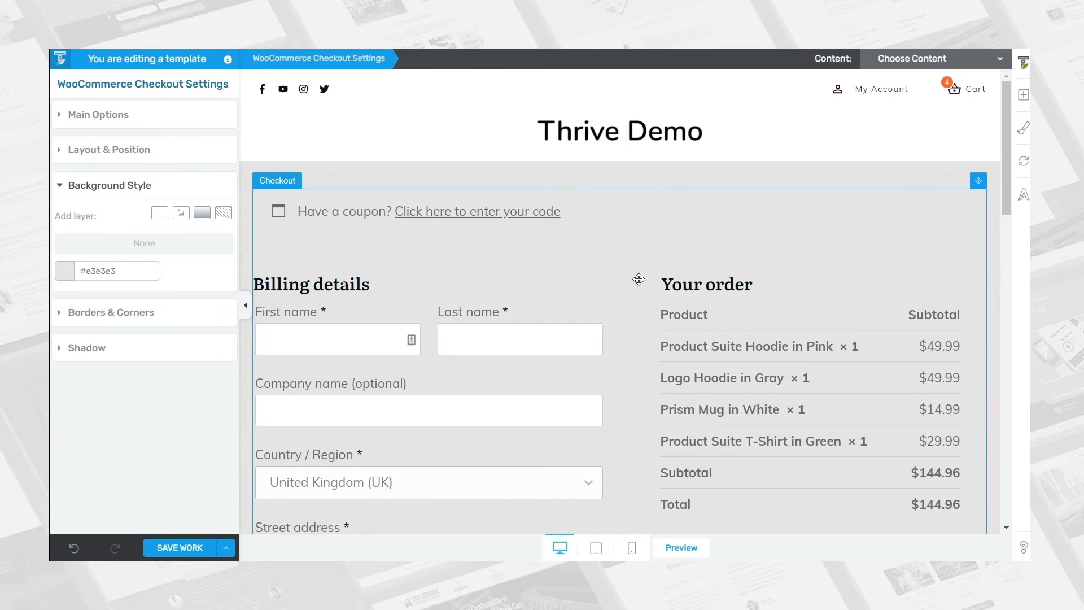
# - Edit the Checkout element's design and set the field labels' font to Amaranth from Google Fonts
pyautogui.click(626, 298)
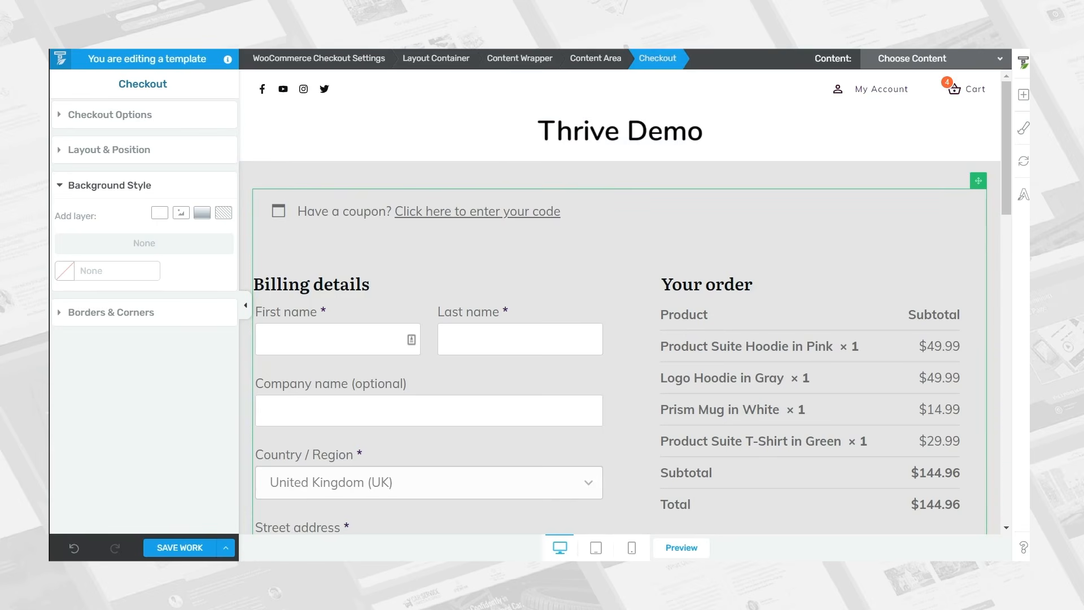
pyautogui.click(148, 116)
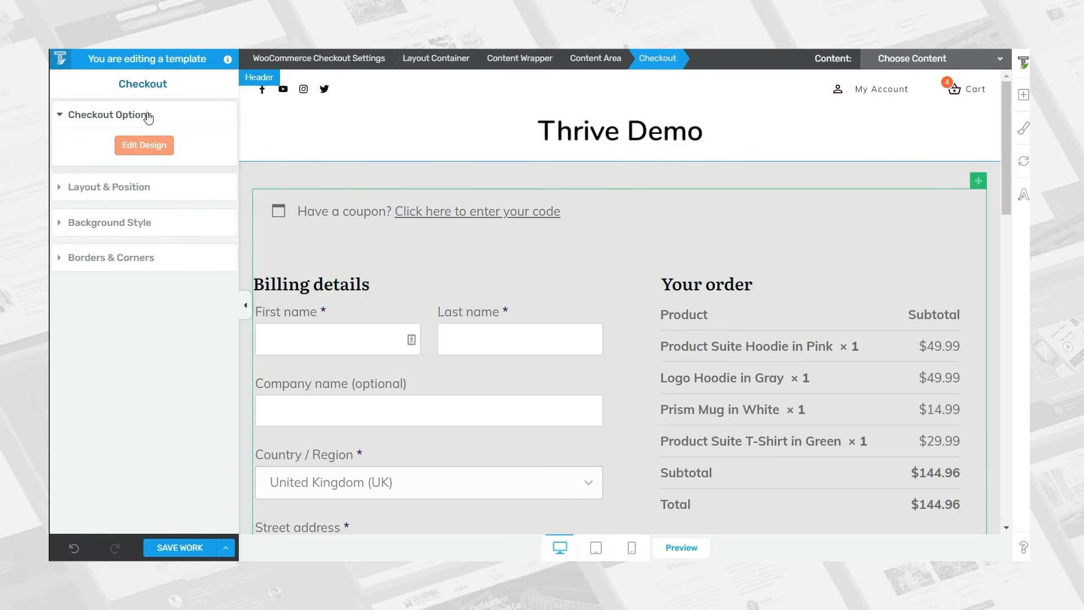
pyautogui.click(149, 146)
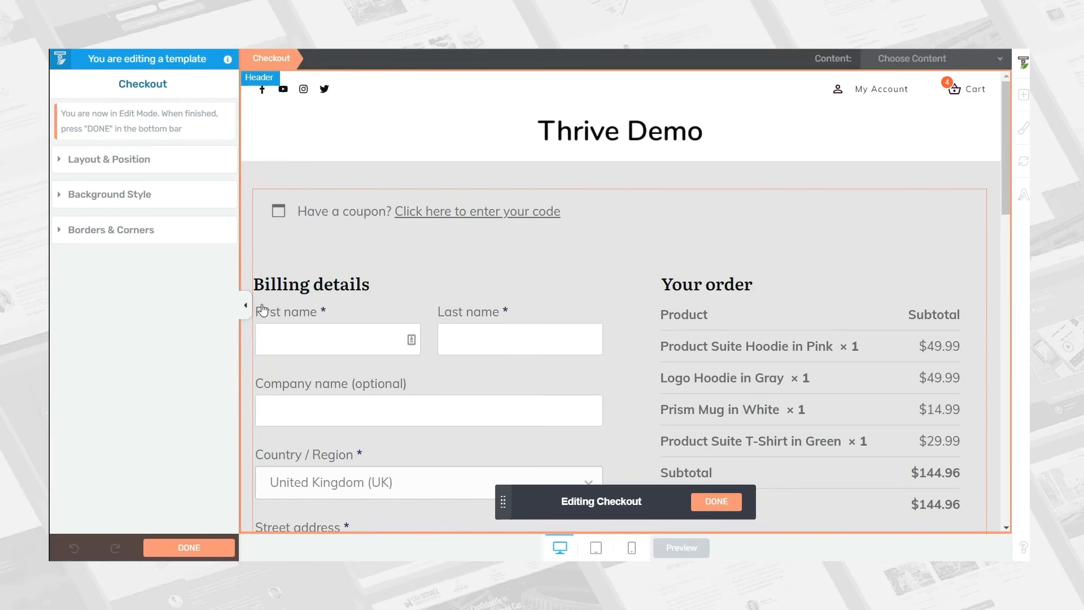
pyautogui.click(302, 316)
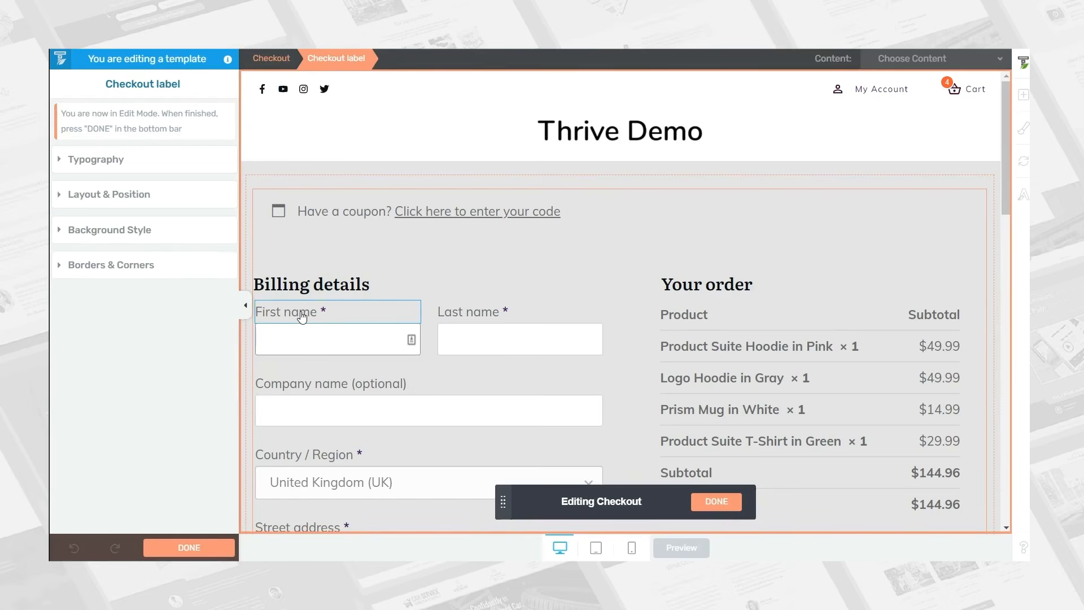
pyautogui.click(111, 161)
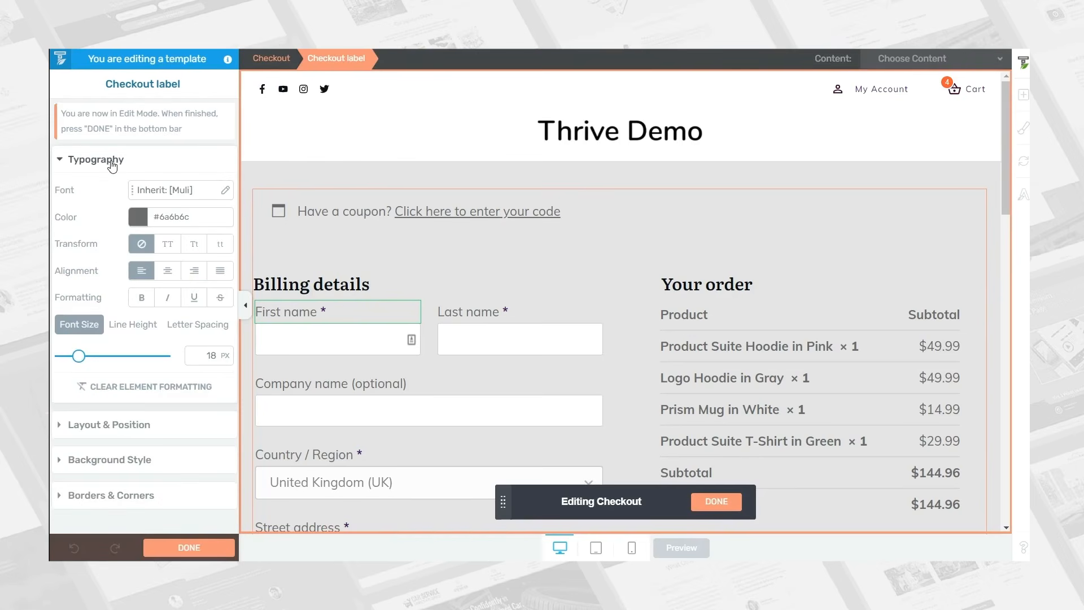
pyautogui.click(194, 191)
pyautogui.click(179, 244)
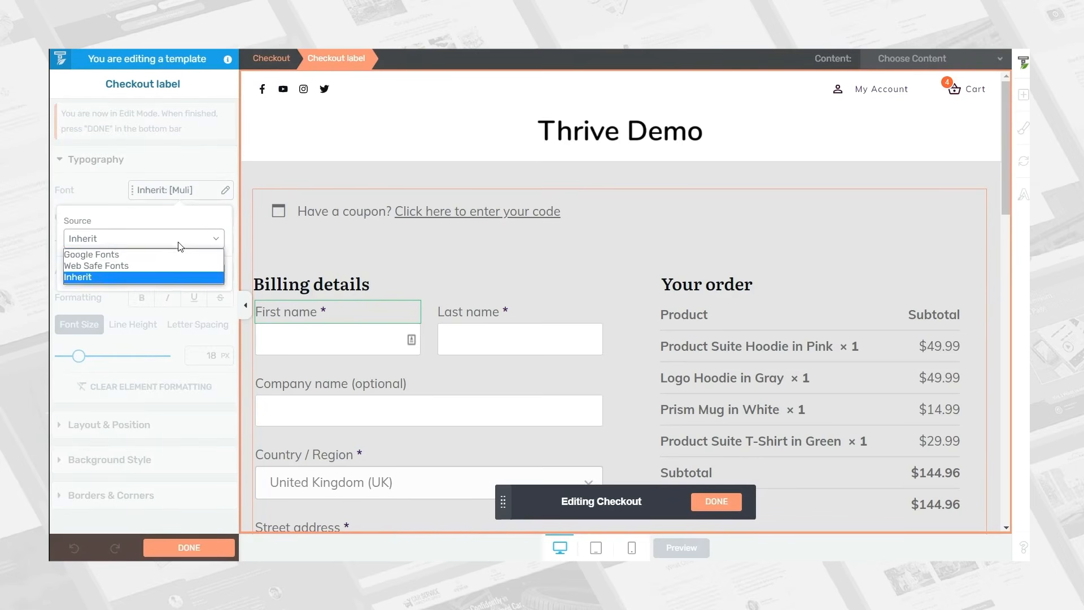
pyautogui.click(148, 254)
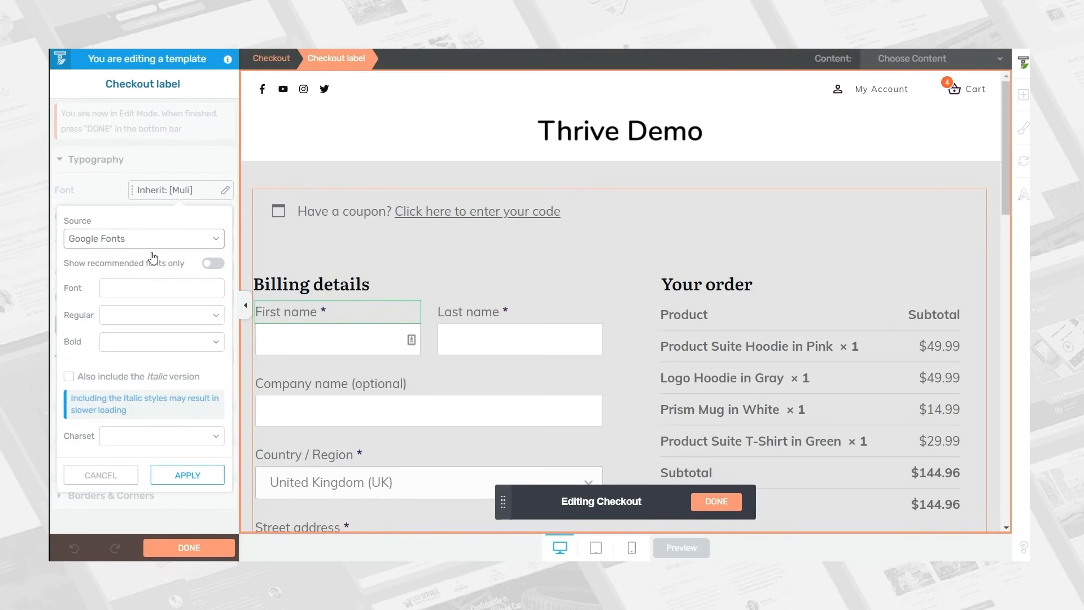
pyautogui.click(141, 292)
pyautogui.write('Ar')
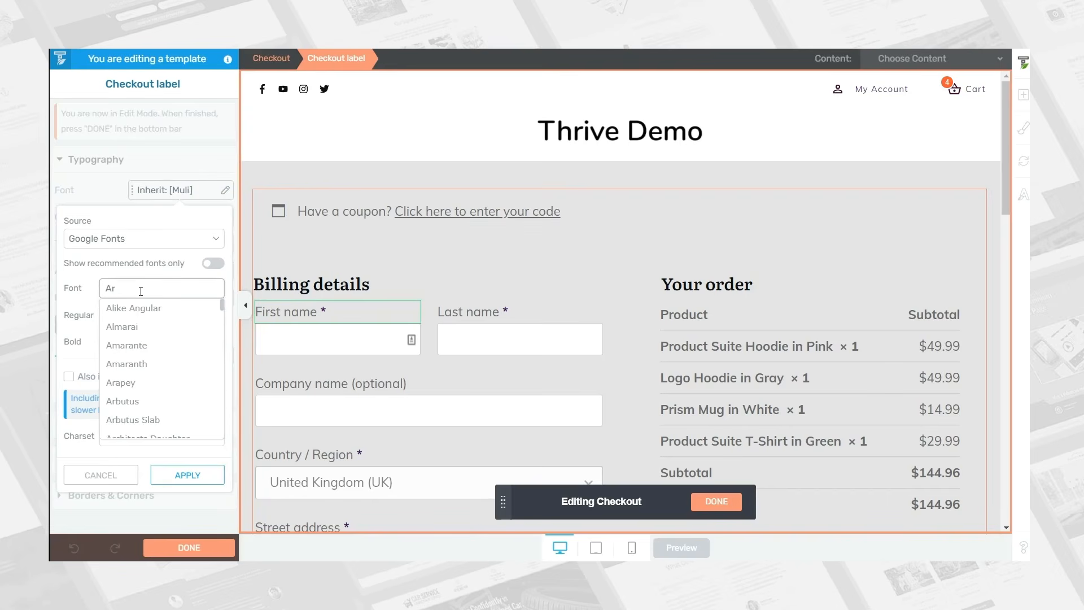
pyautogui.click(134, 364)
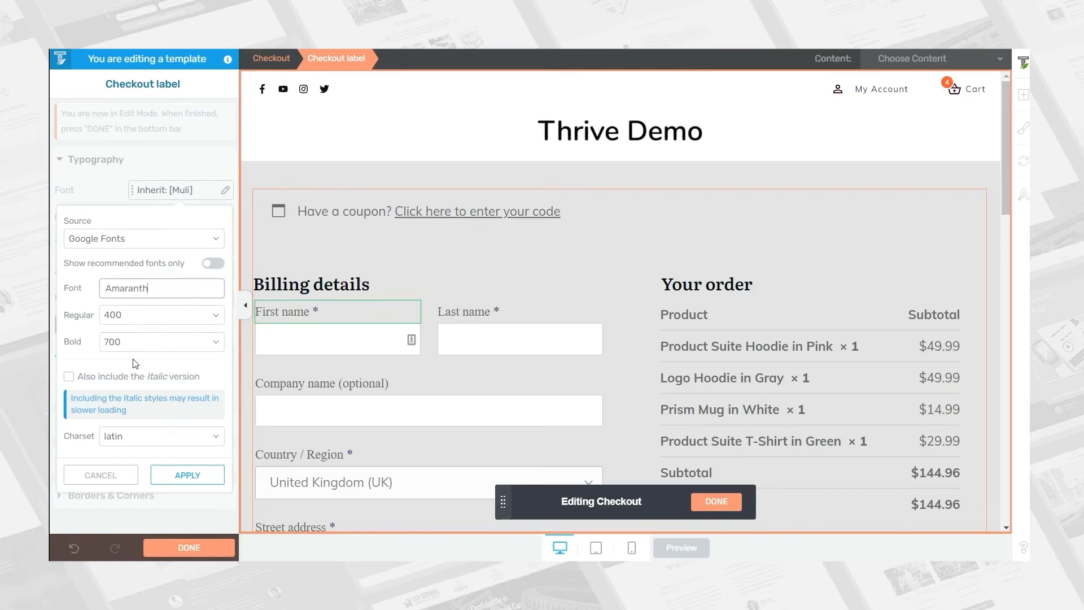
pyautogui.click(182, 477)
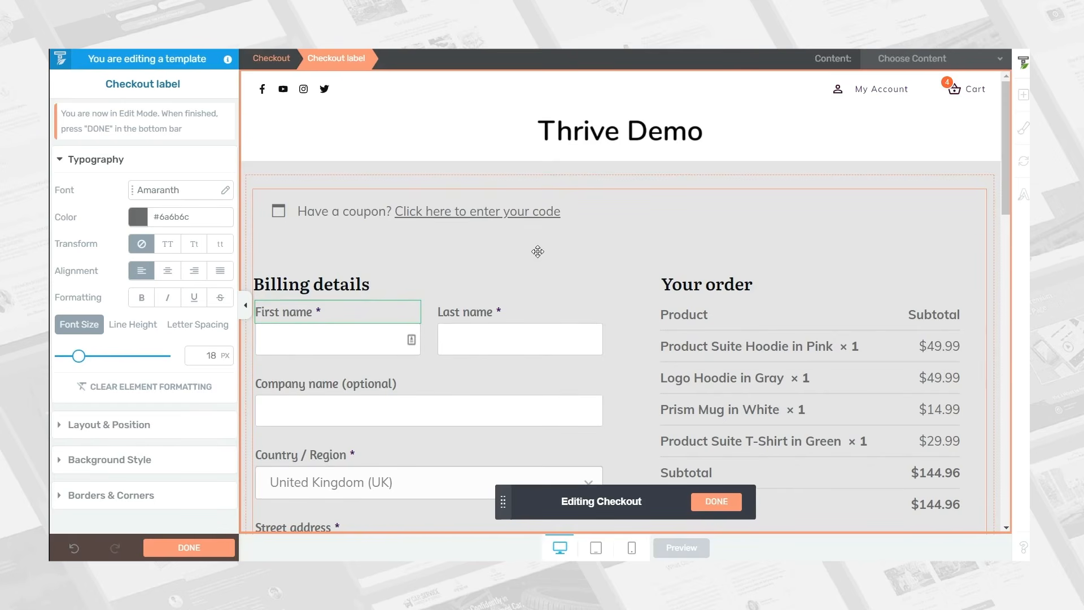
# - Set the border width of the checkout input fields to 11 px
pyautogui.click(350, 286)
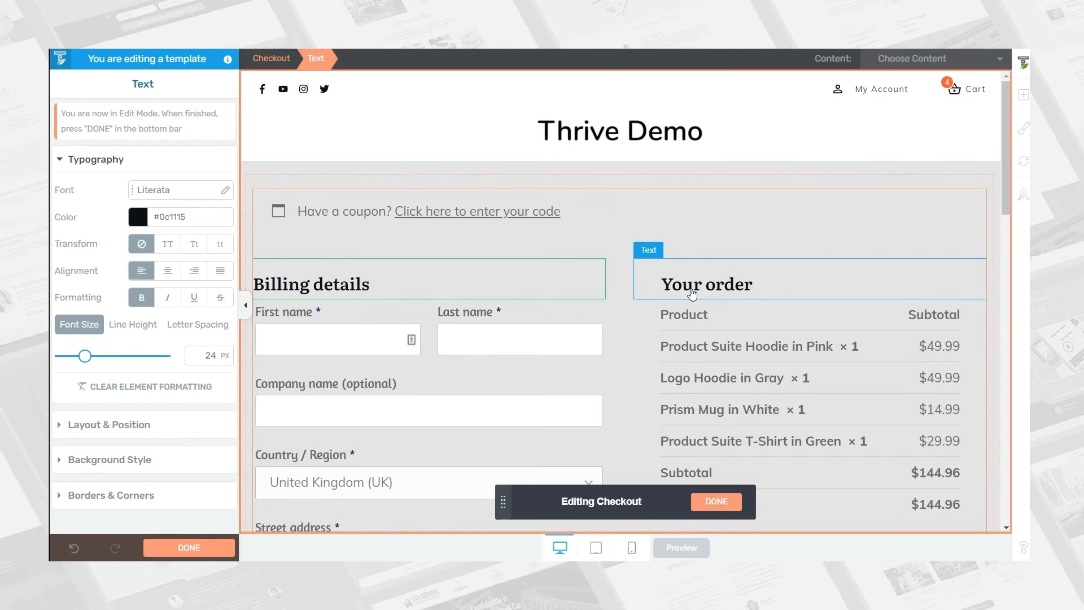
pyautogui.scroll(-3, 637, 364)
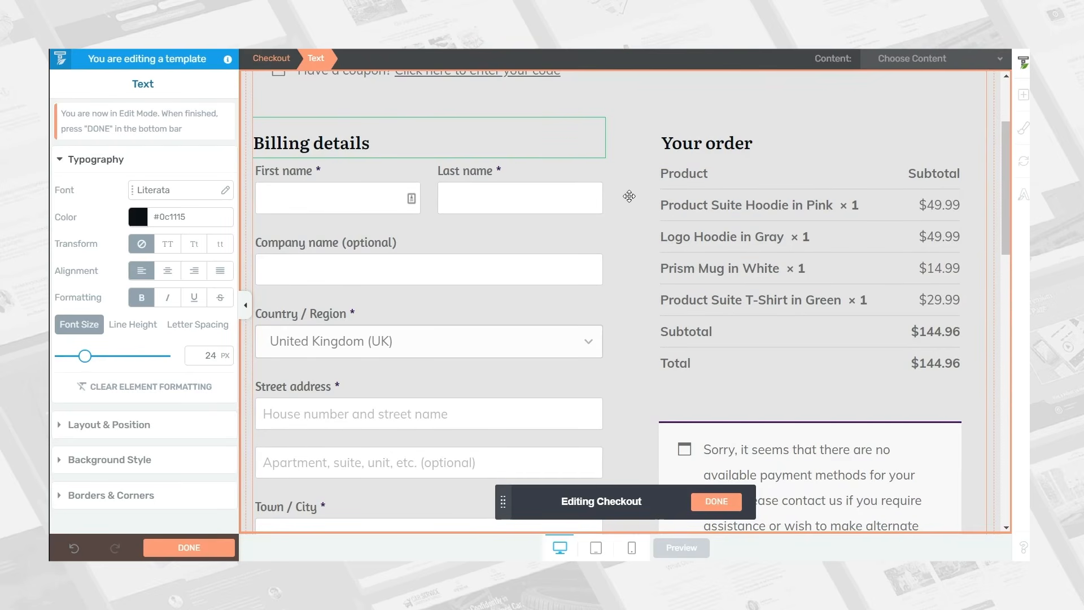
pyautogui.click(377, 206)
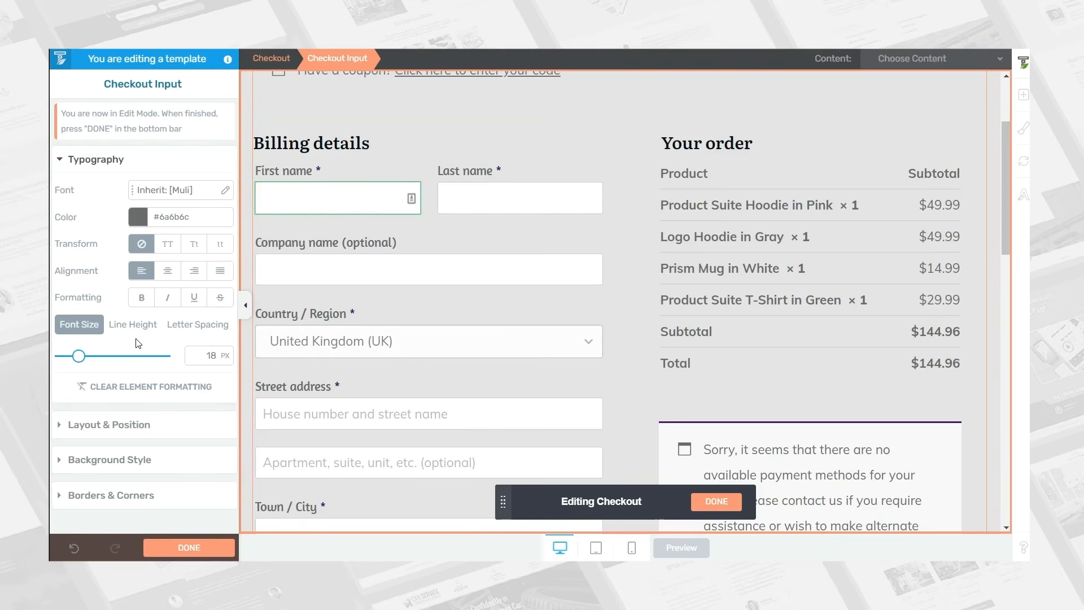
pyautogui.click(123, 502)
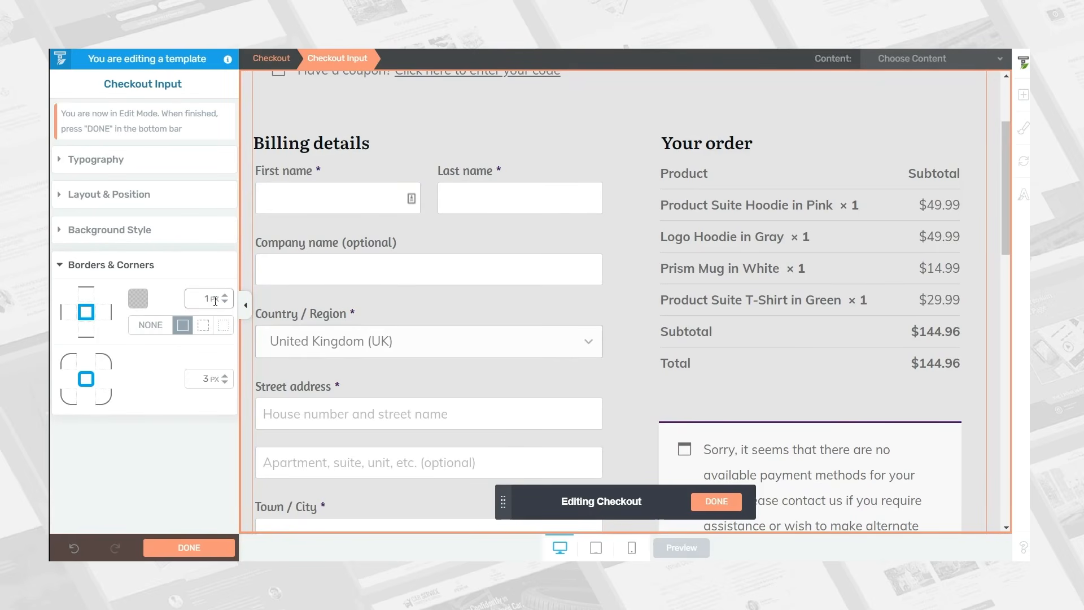
pyautogui.moveTo(224, 298); pyautogui.dragTo(224, 277)
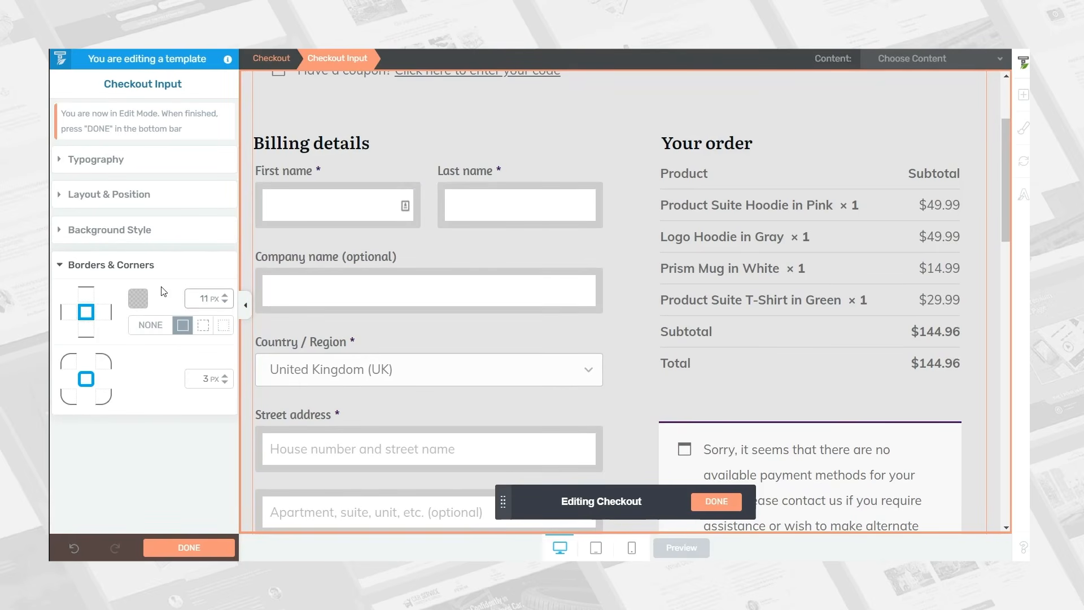
# - Pick a new border color for the checkout input fields
pyautogui.click(138, 298)
pyautogui.click(197, 240)
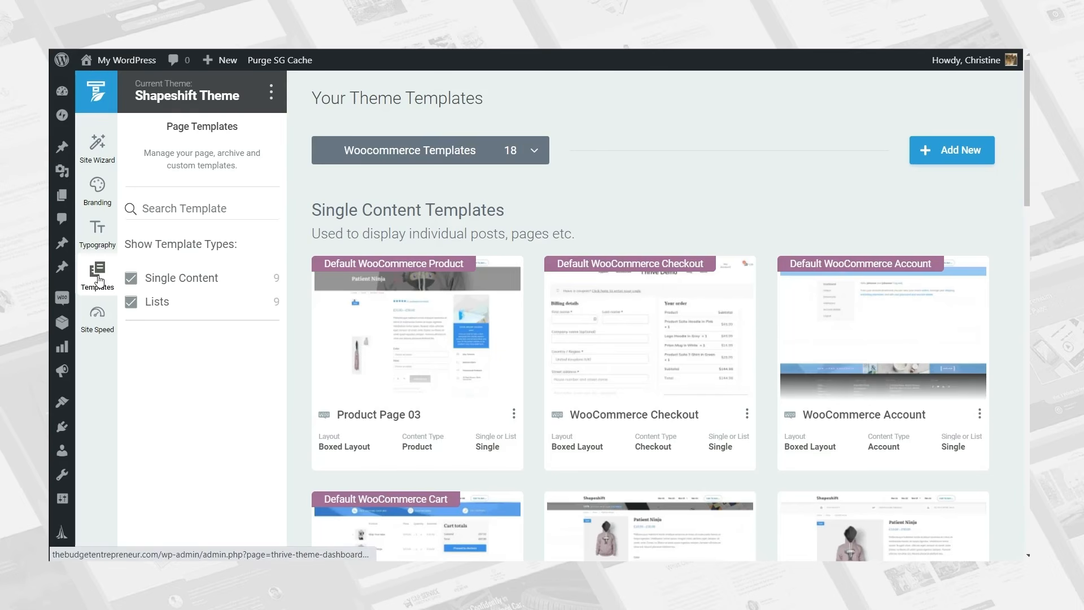
# - Filter the theme templates to the WooCommerce custom post templates and open the default WooCommerce Cart 02 template for editing
pyautogui.click(535, 153)
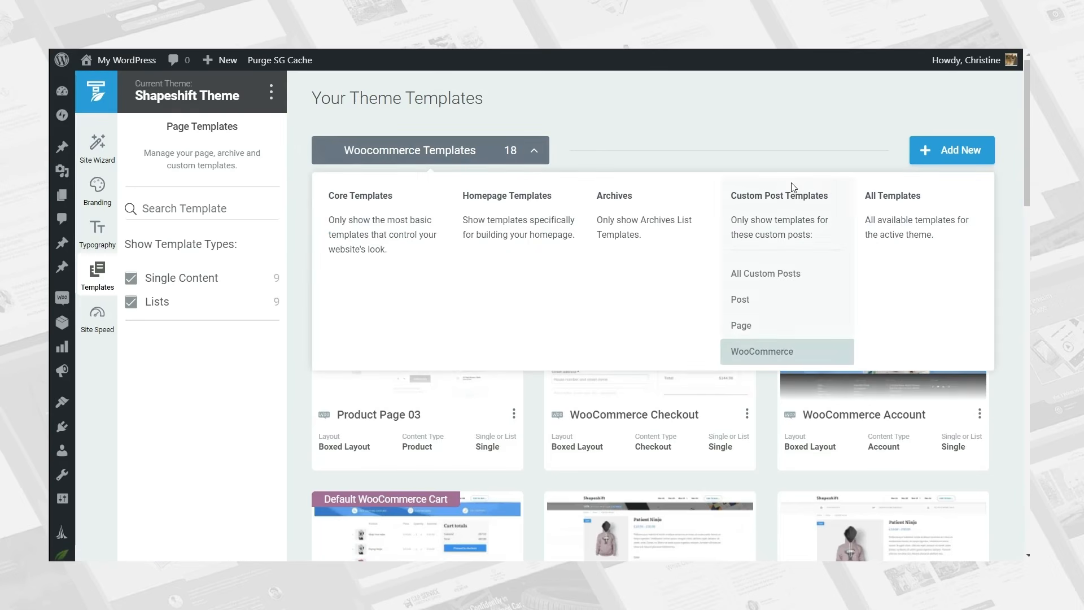
pyautogui.click(743, 353)
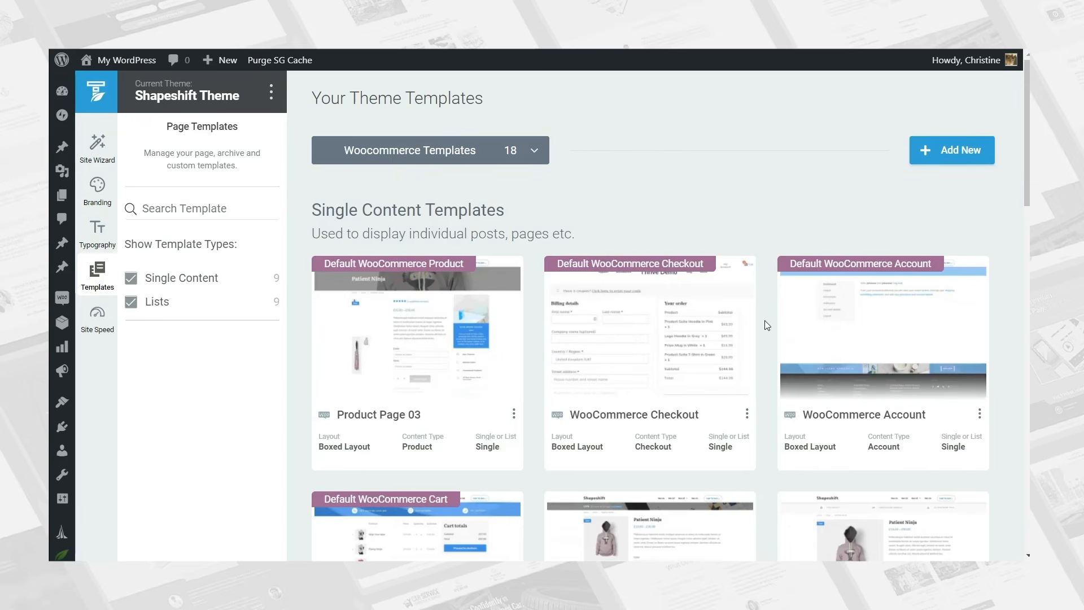
pyautogui.scroll(-3, 764, 322)
pyautogui.moveTo(406, 396)
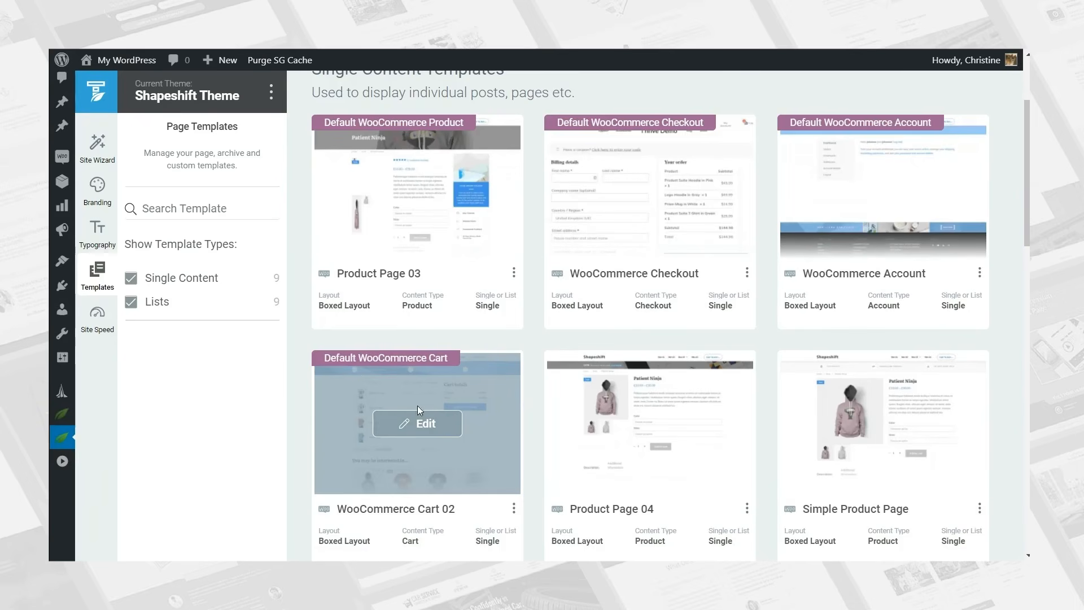
pyautogui.click(417, 423)
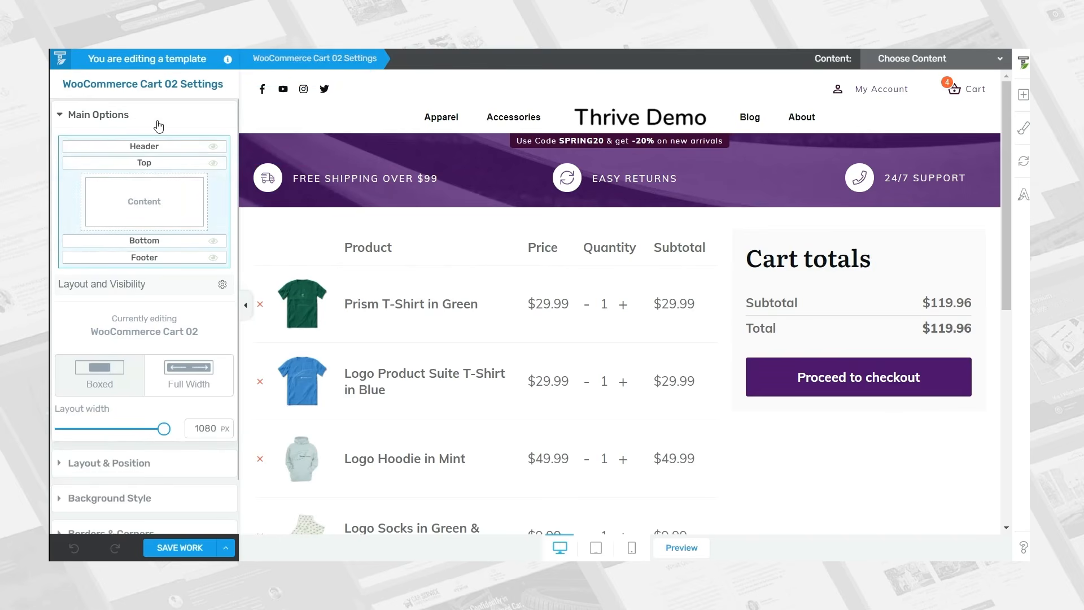
# - Hide the cart template's Top section and show it again
pyautogui.click(213, 164)
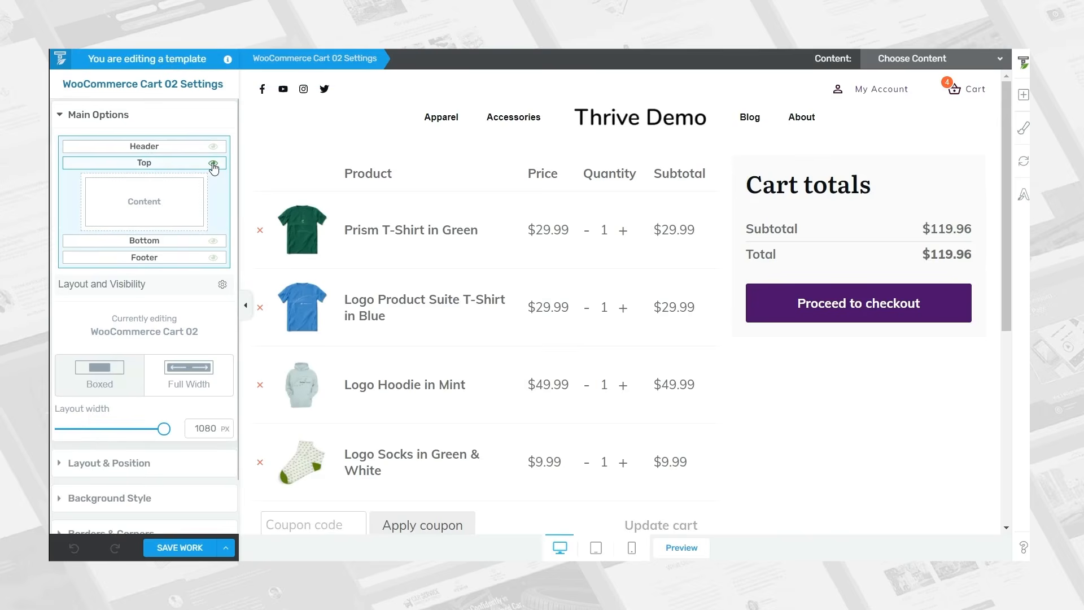
pyautogui.click(213, 164)
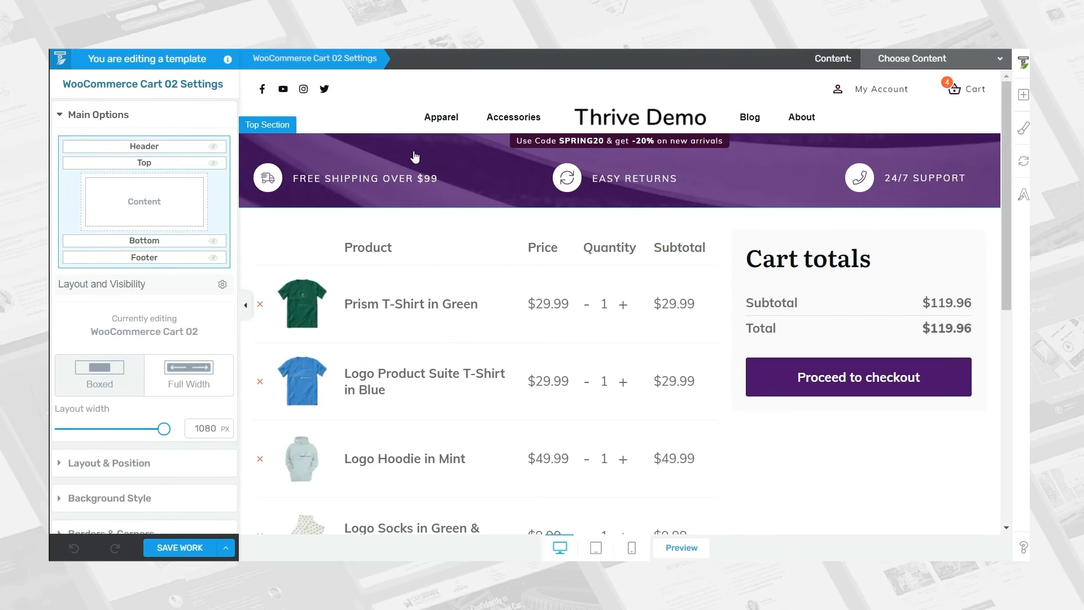
# - Select the cart template's Top section and browse the theme's ready-made top section designs without applying one
pyautogui.click(415, 157)
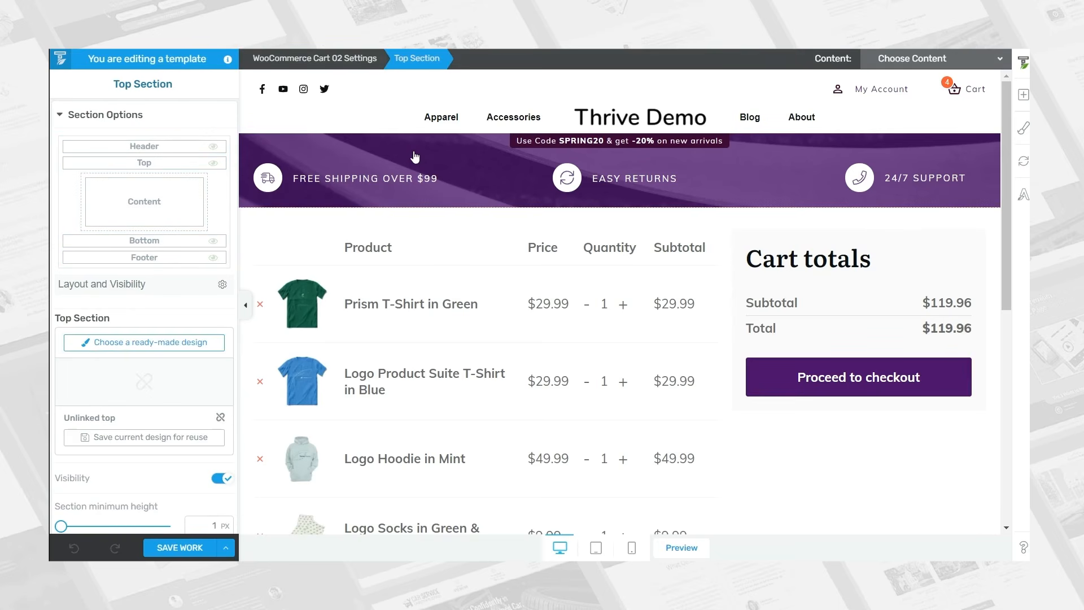
pyautogui.click(142, 351)
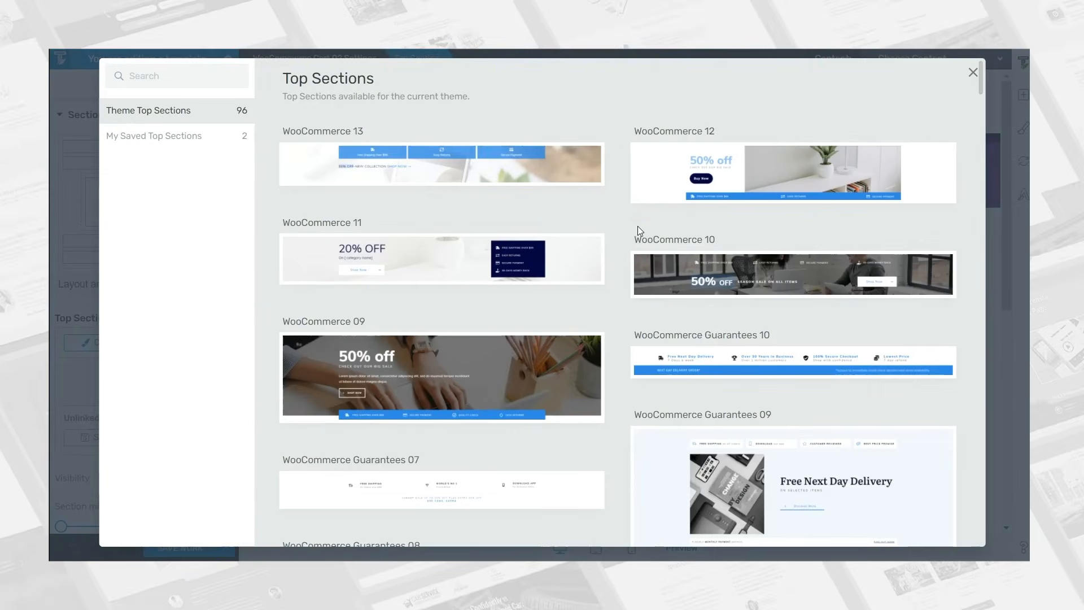
pyautogui.scroll(-8, 595, 202)
pyautogui.scroll(-5, 613, 257)
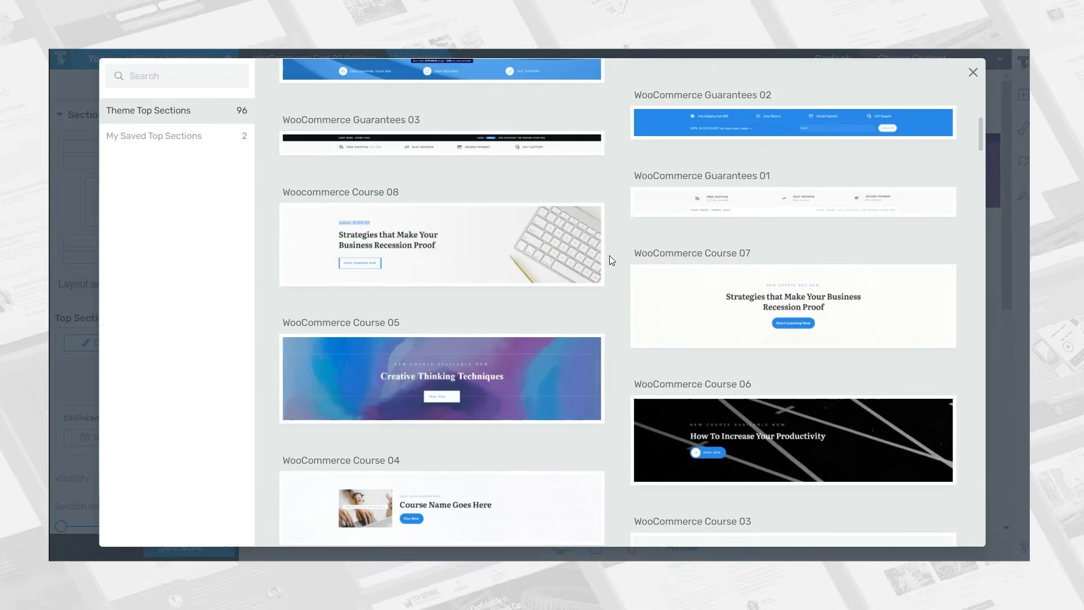
pyautogui.scroll(-15, 621, 259)
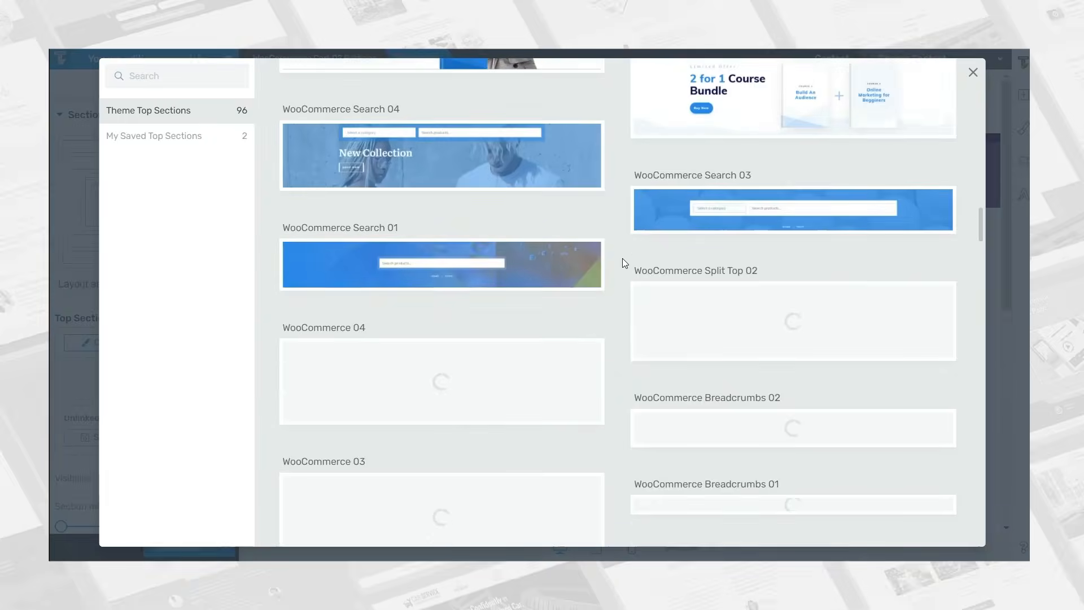
pyautogui.scroll(-5, 624, 257)
pyautogui.scroll(10, 627, 255)
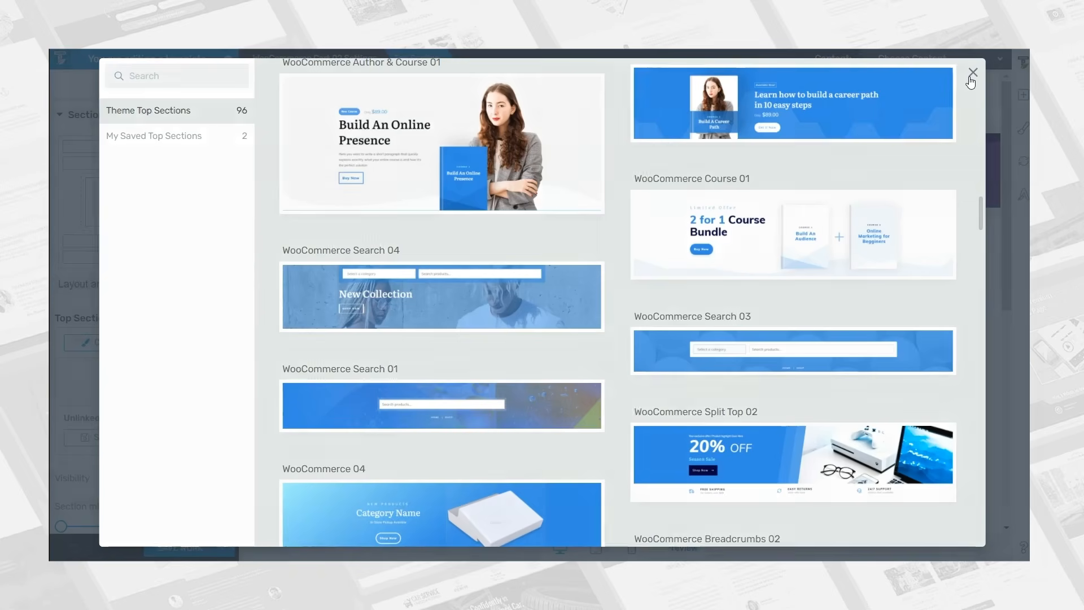
pyautogui.click(972, 74)
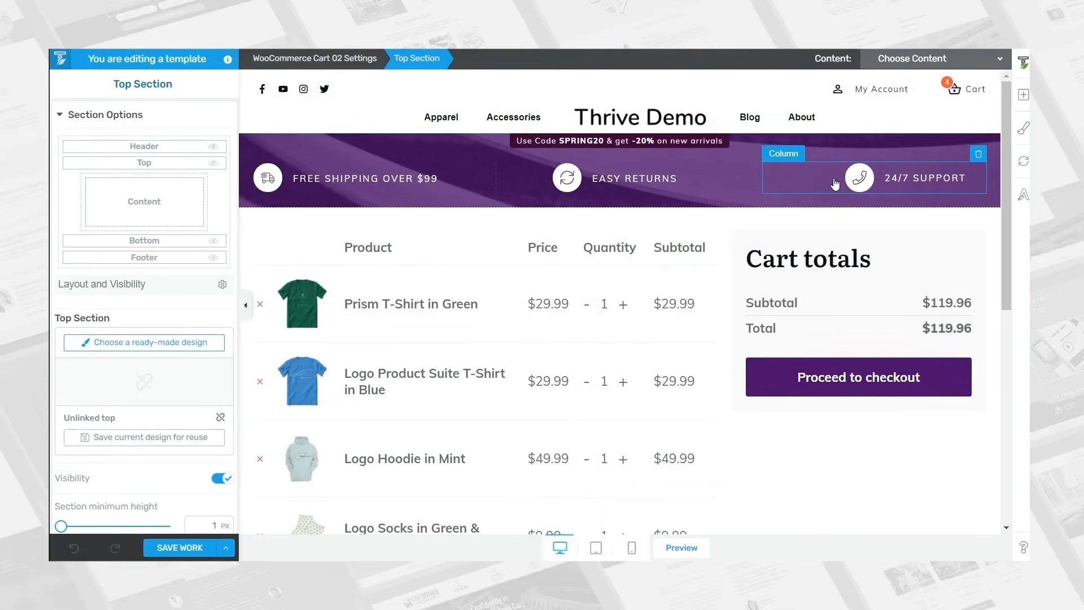
pyautogui.click(859, 178)
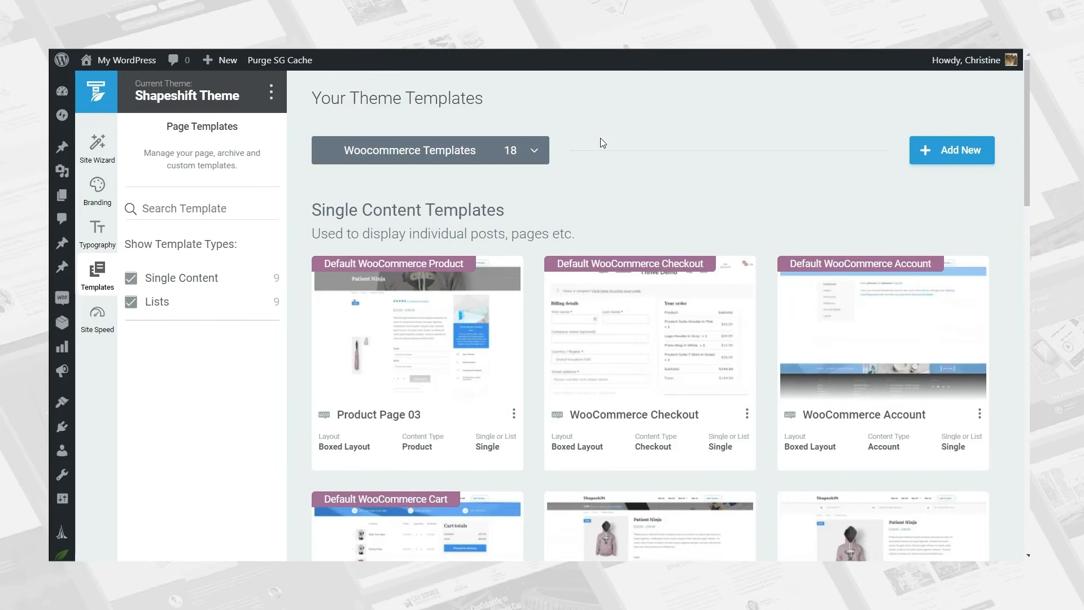
# - Open the default Product Page 03 template for editing and display it with the Logo Mug in Purple product as content
pyautogui.moveTo(339, 277)
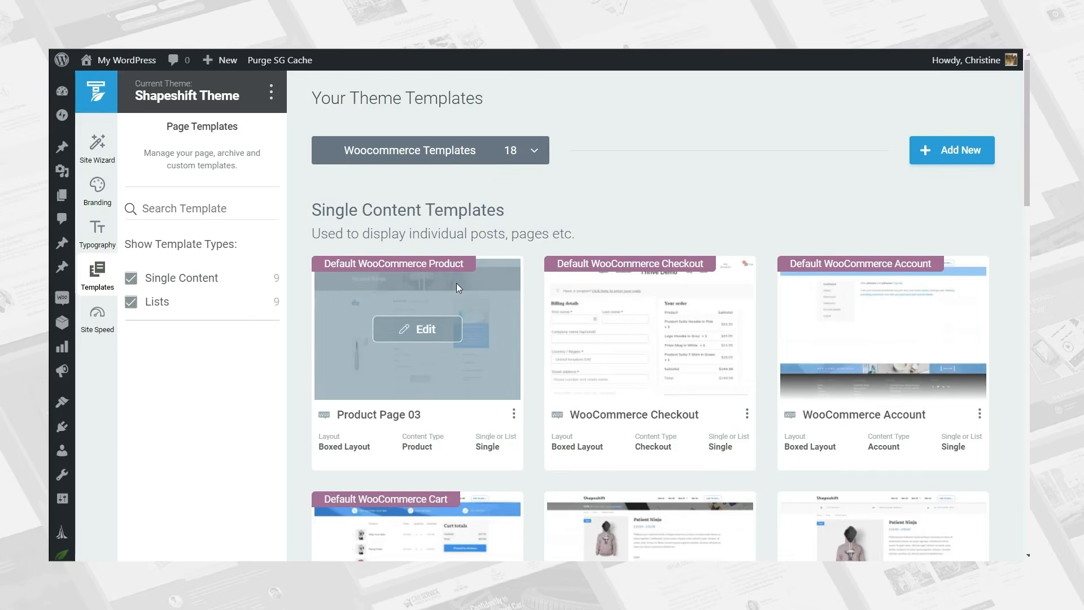
pyautogui.click(418, 328)
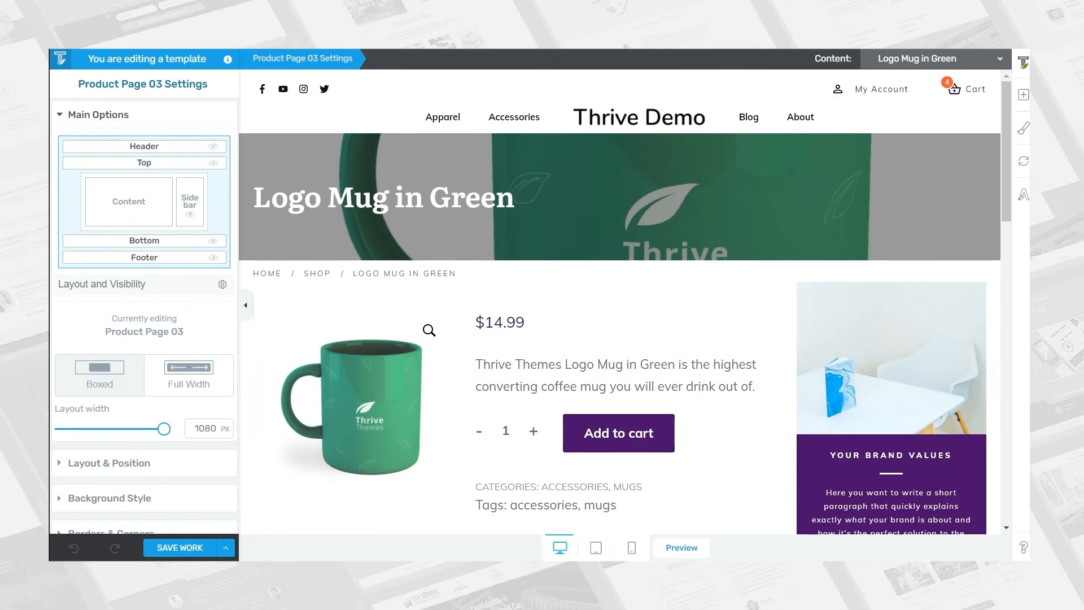
pyautogui.click(963, 60)
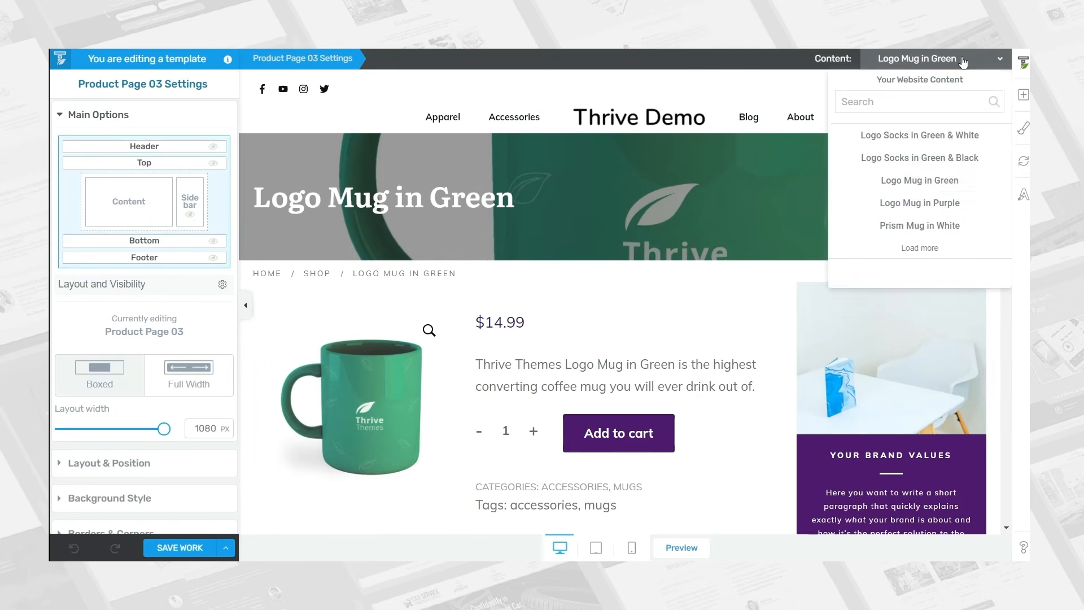
pyautogui.click(890, 204)
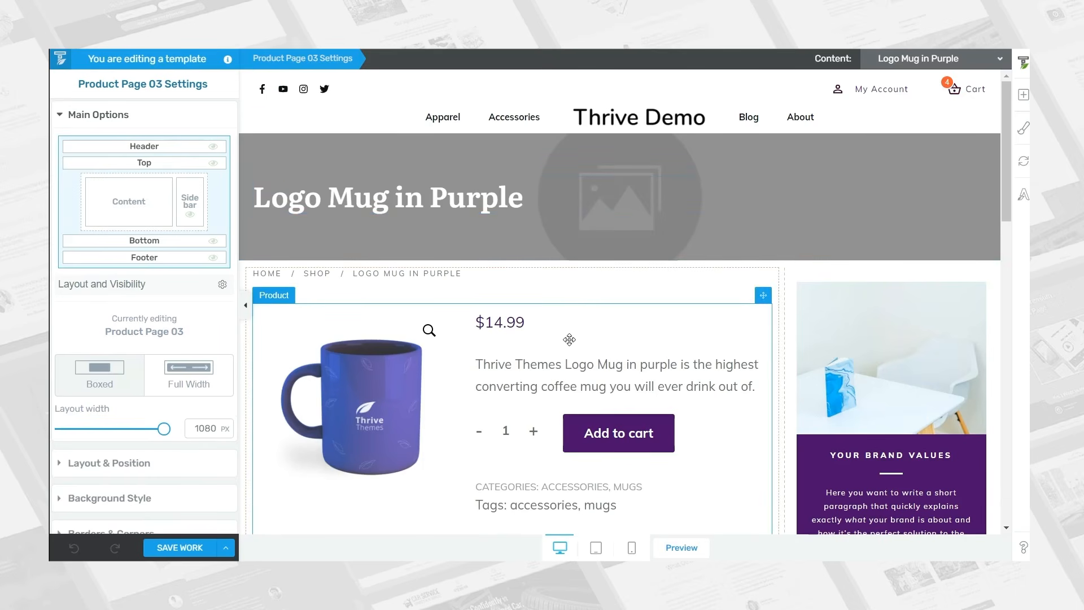
# - Examine the Product element's display options and its design edit mode, and leave that mode without changes
pyautogui.click(524, 377)
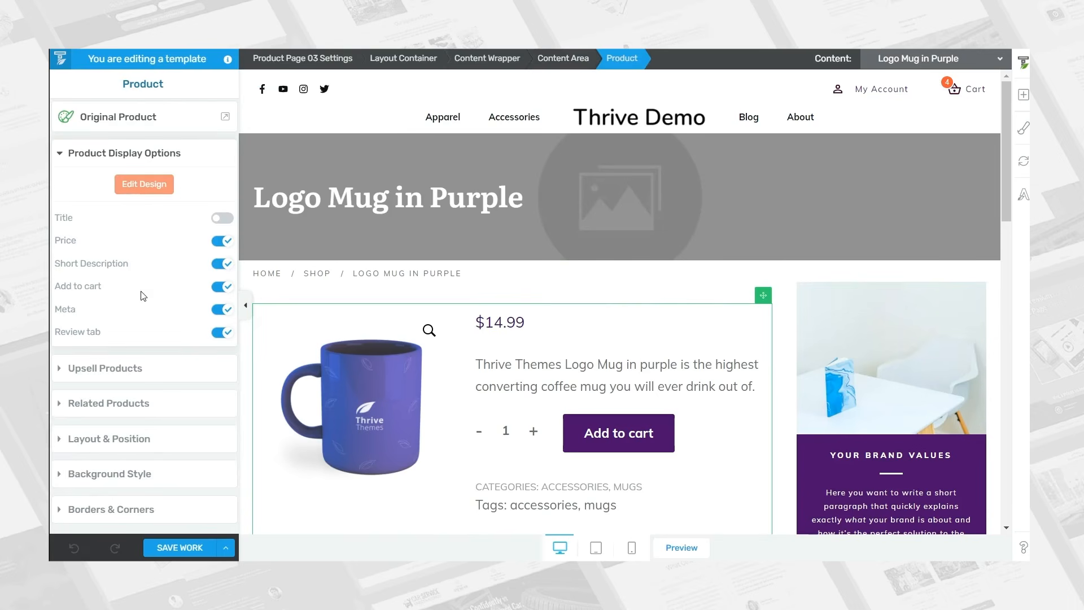
pyautogui.click(156, 184)
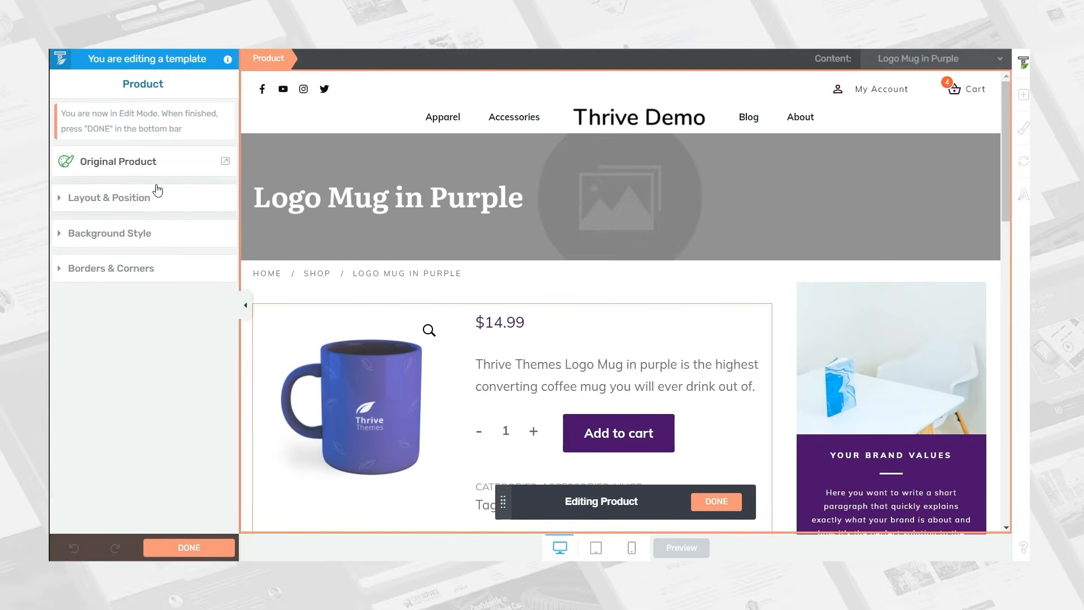
pyautogui.scroll(-3, 775, 411)
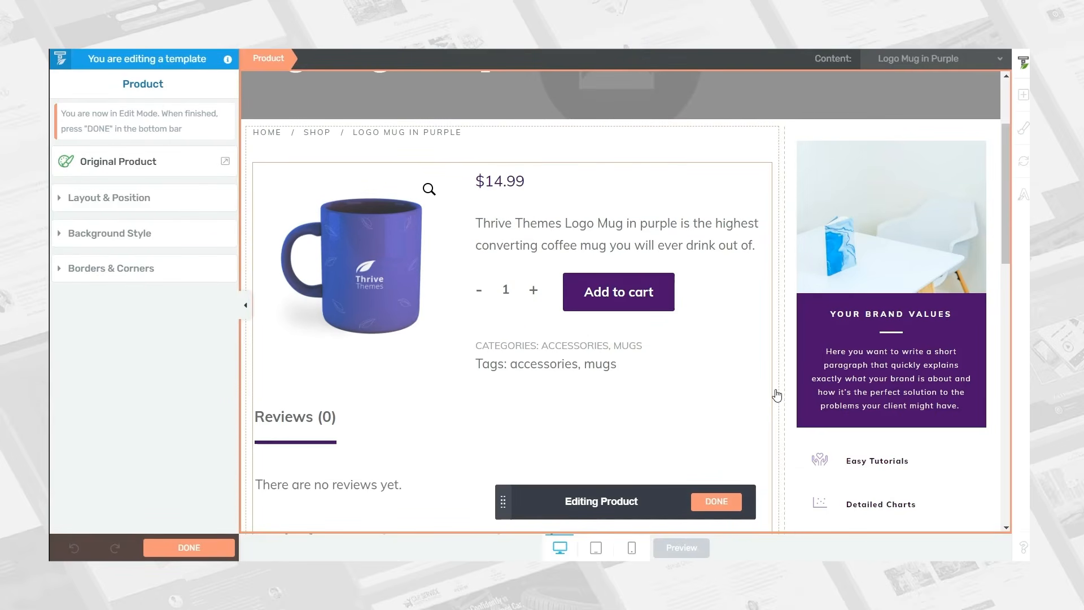
pyautogui.click(717, 501)
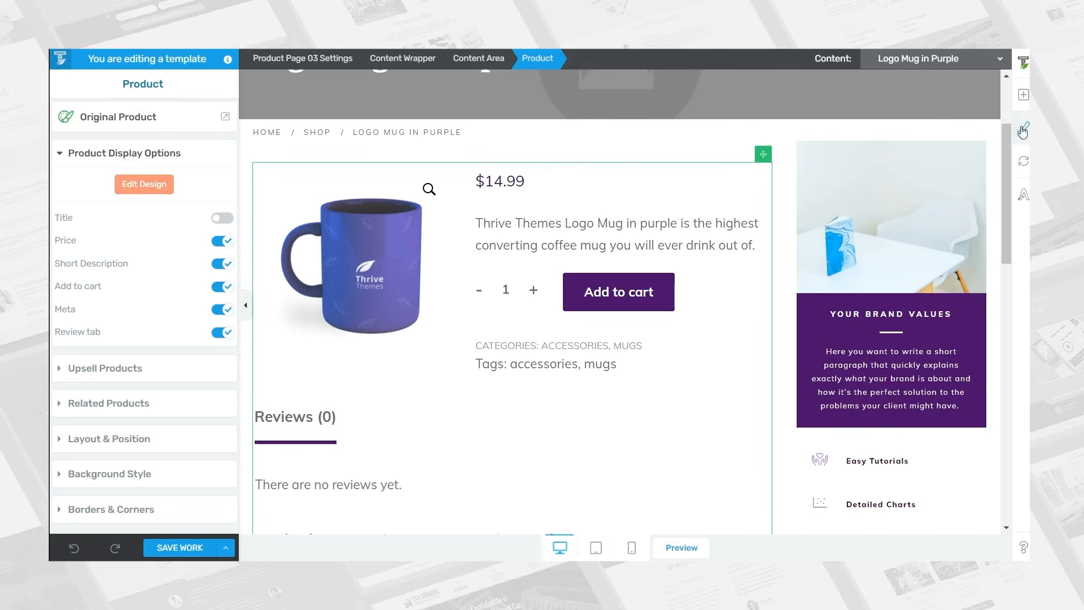
# - Add a Cart Widget above the image in the product page's sidebar and a Product Categories Widget directly beneath it
pyautogui.click(1025, 94)
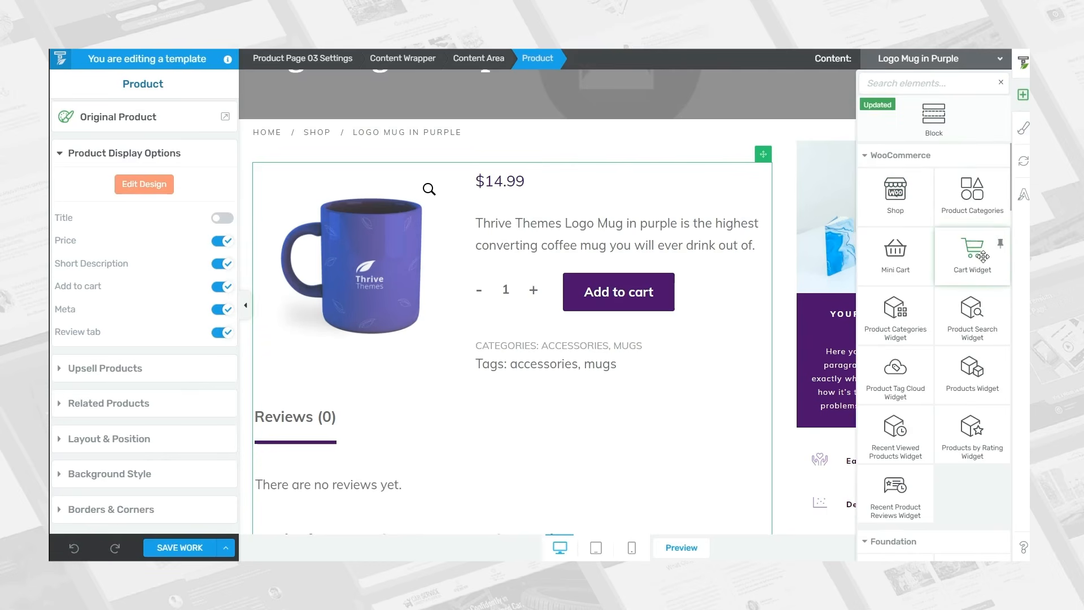
pyautogui.moveTo(972, 254); pyautogui.dragTo(832, 150)
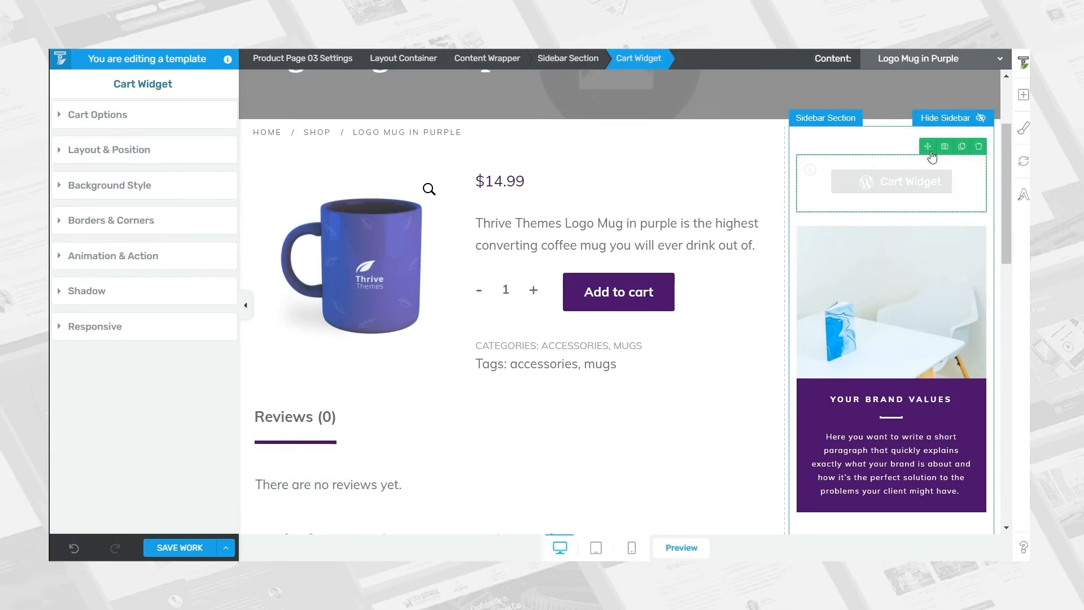
pyautogui.click(1024, 96)
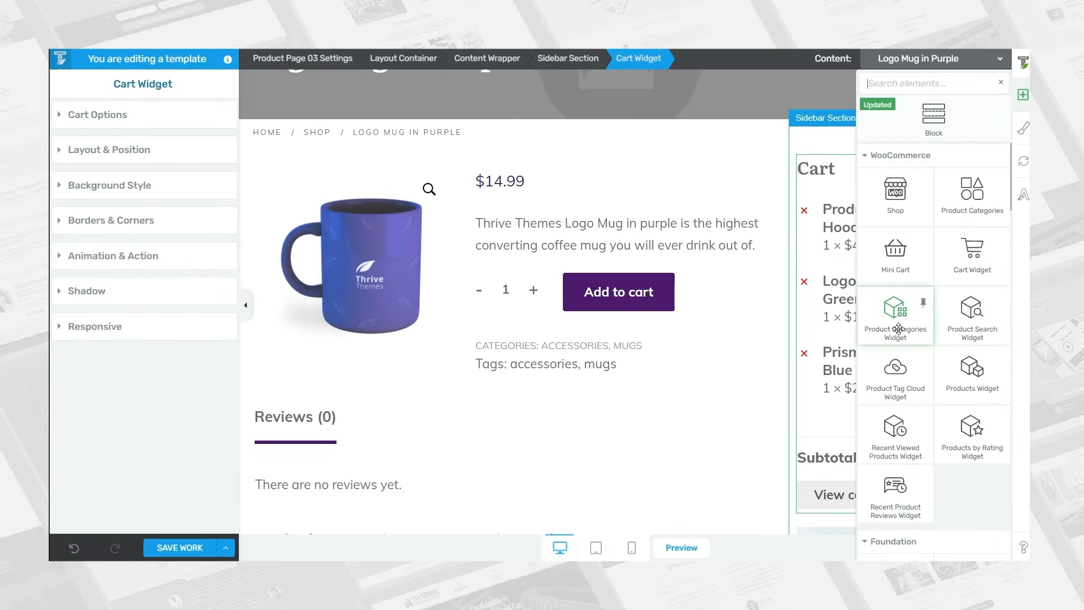
pyautogui.moveTo(898, 329); pyautogui.dragTo(845, 211)
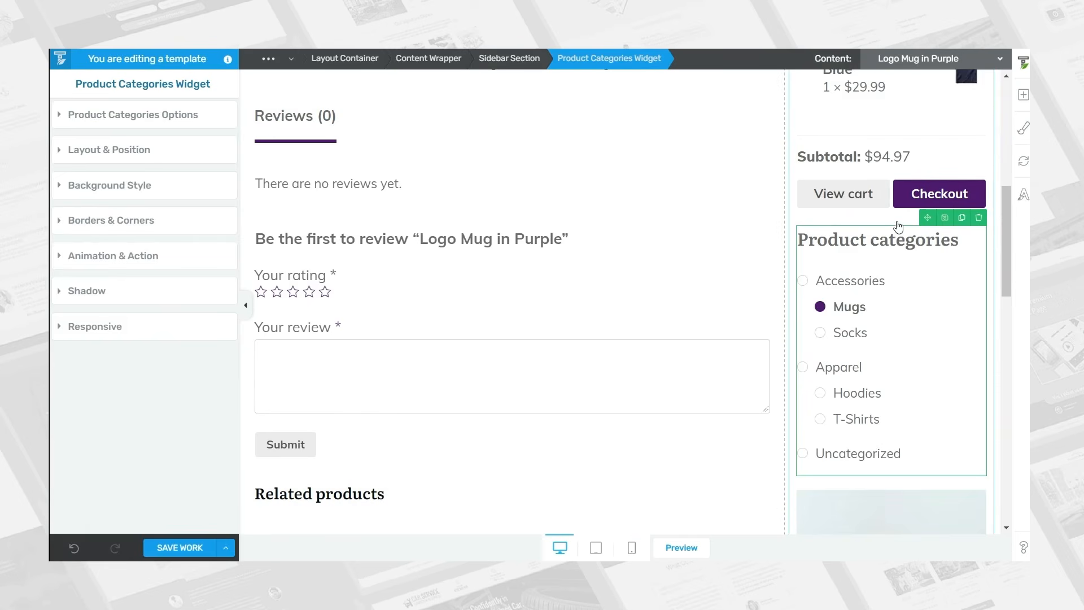
# - Add a Recent Viewed Products Widget beneath the product categories in the sidebar and view its title and product number options
pyautogui.click(1023, 94)
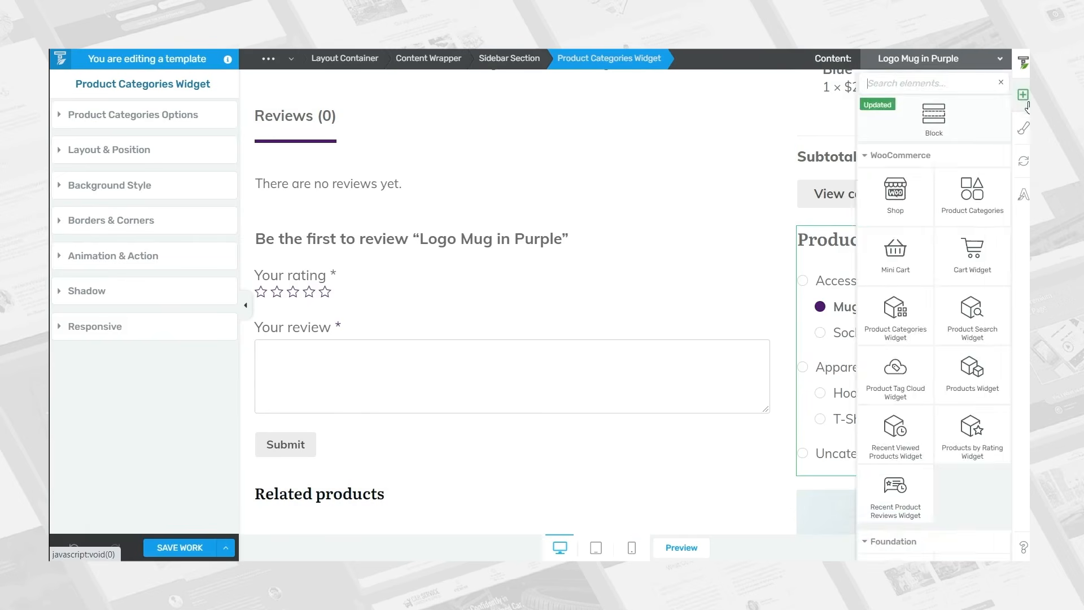
pyautogui.scroll(-3, 984, 327)
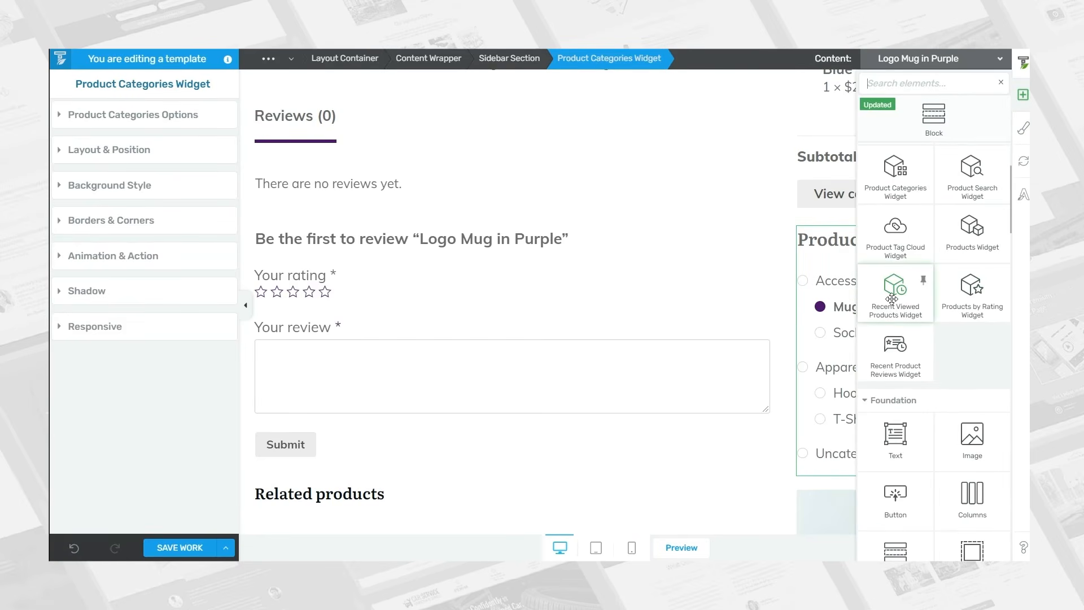
pyautogui.moveTo(892, 299); pyautogui.dragTo(830, 455)
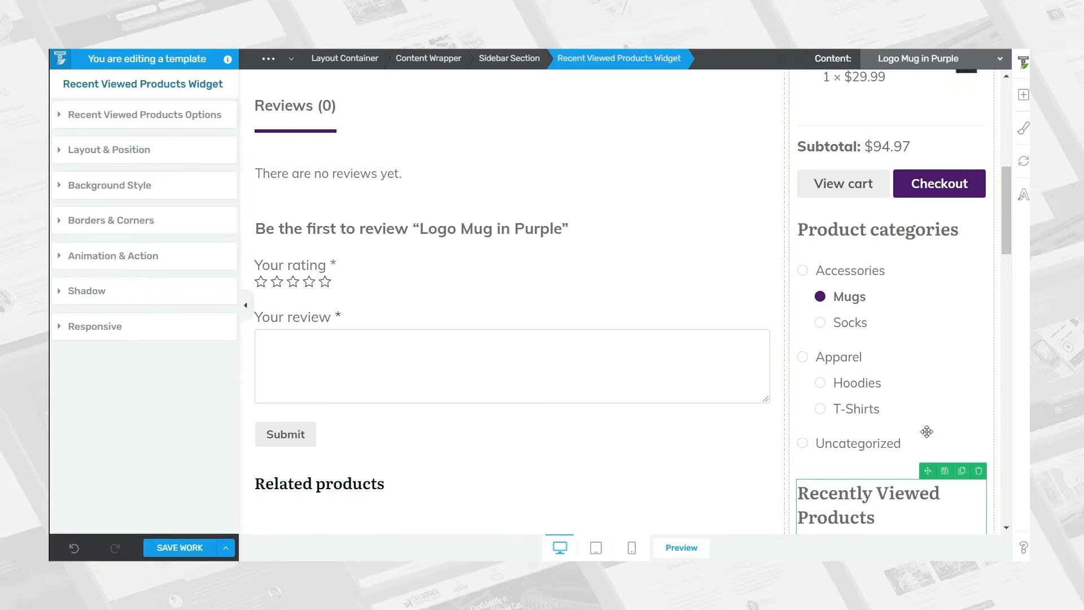
pyautogui.scroll(-5, 928, 431)
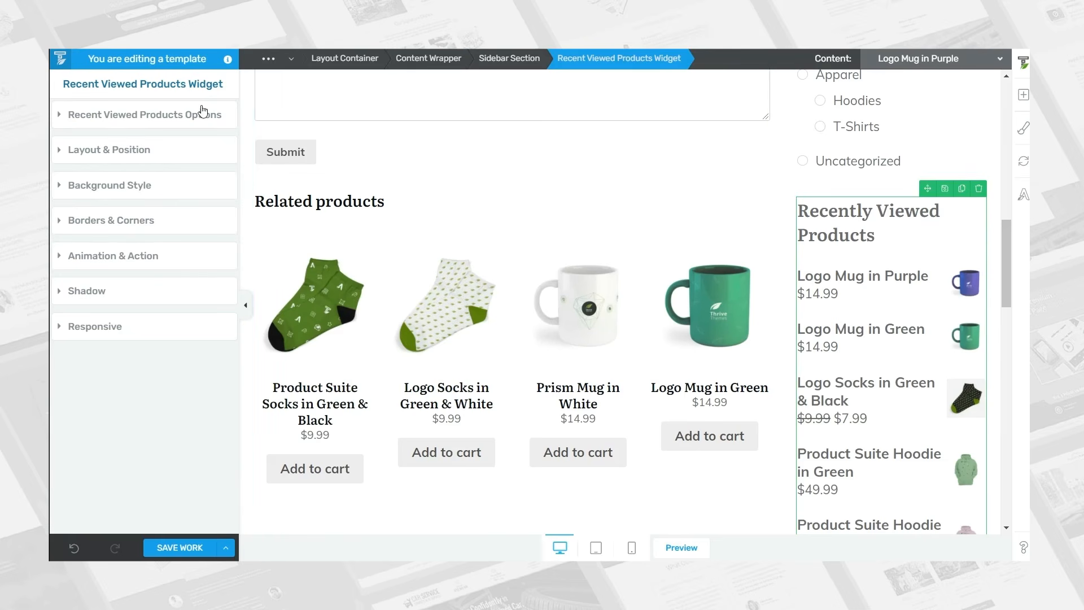
pyautogui.click(168, 115)
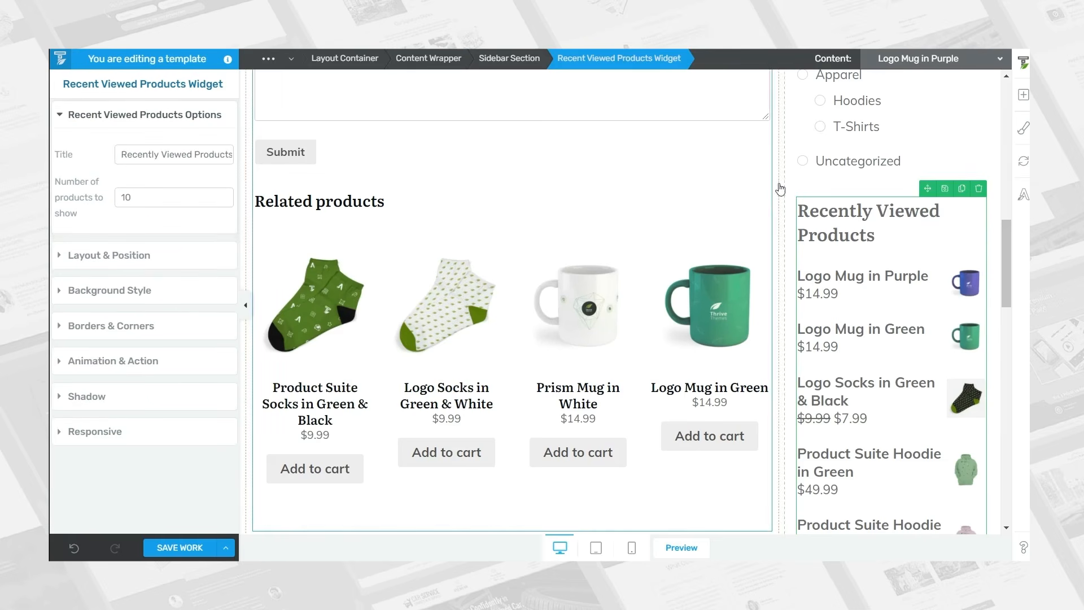
pyautogui.scroll(3, 896, 193)
pyautogui.click(892, 135)
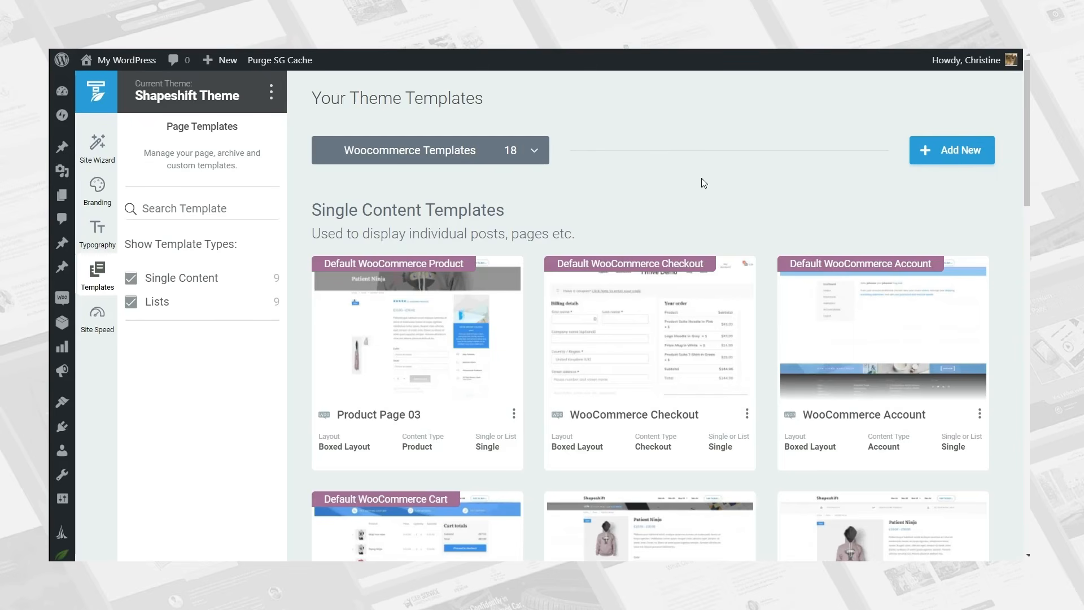
# - Open the default WooCommerce shop template, Simple Shop 03, for editing and select its Shop element
pyautogui.scroll(-15, 690, 276)
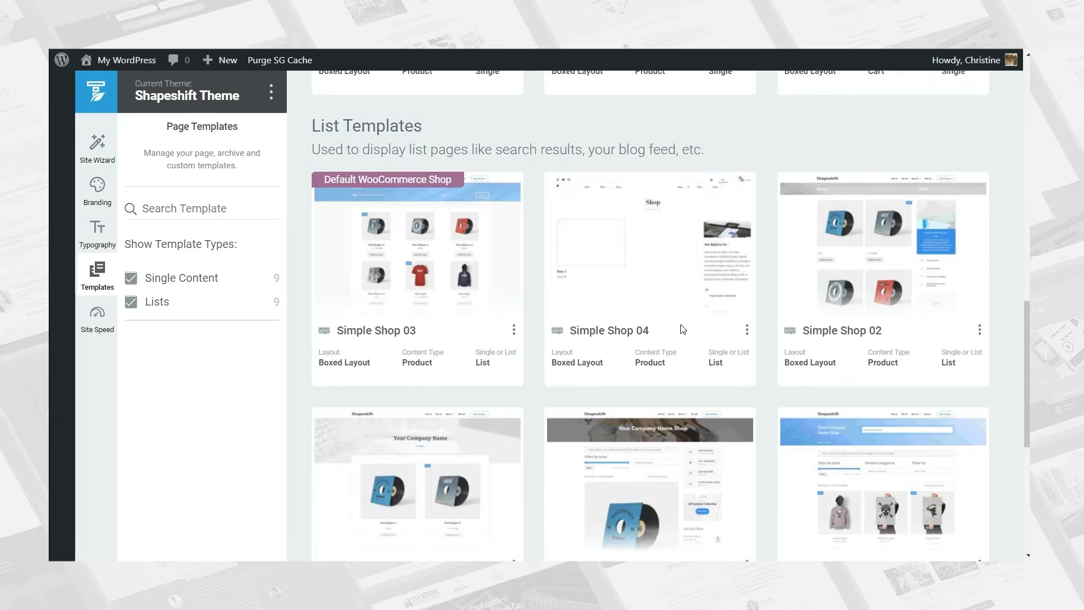
pyautogui.click(416, 251)
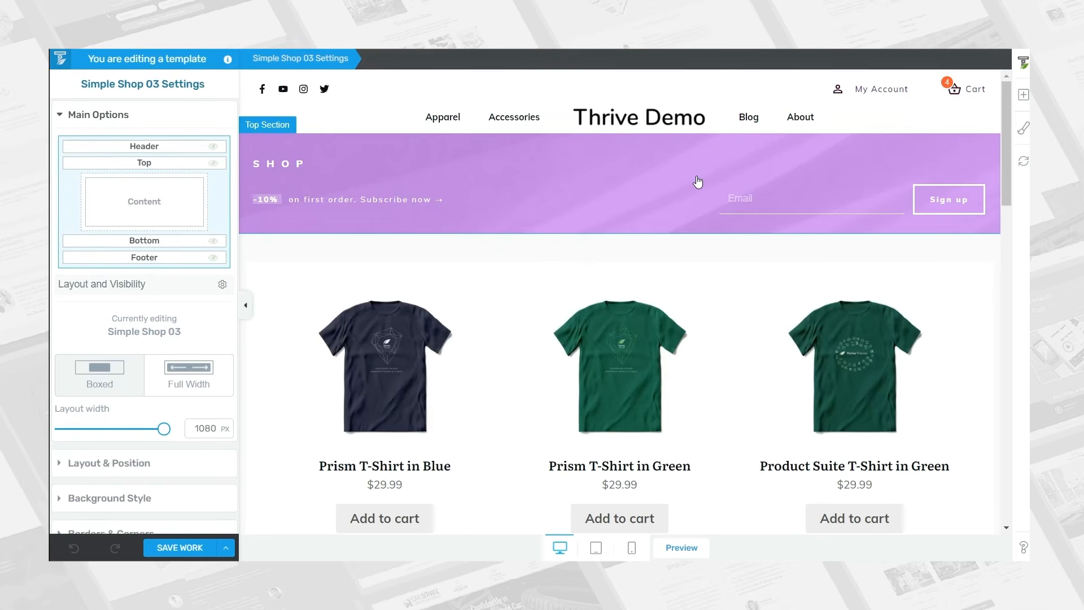
pyautogui.click(693, 367)
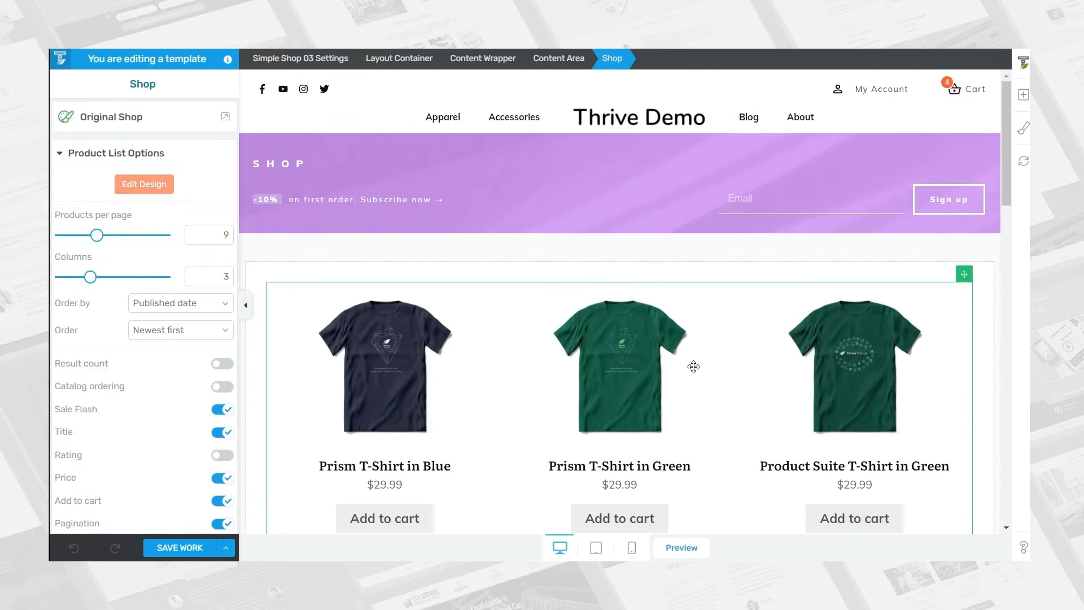
# - Show the sidebar beside the content area of the shop template and look through the available WooCommerce elements
pyautogui.click(539, 67)
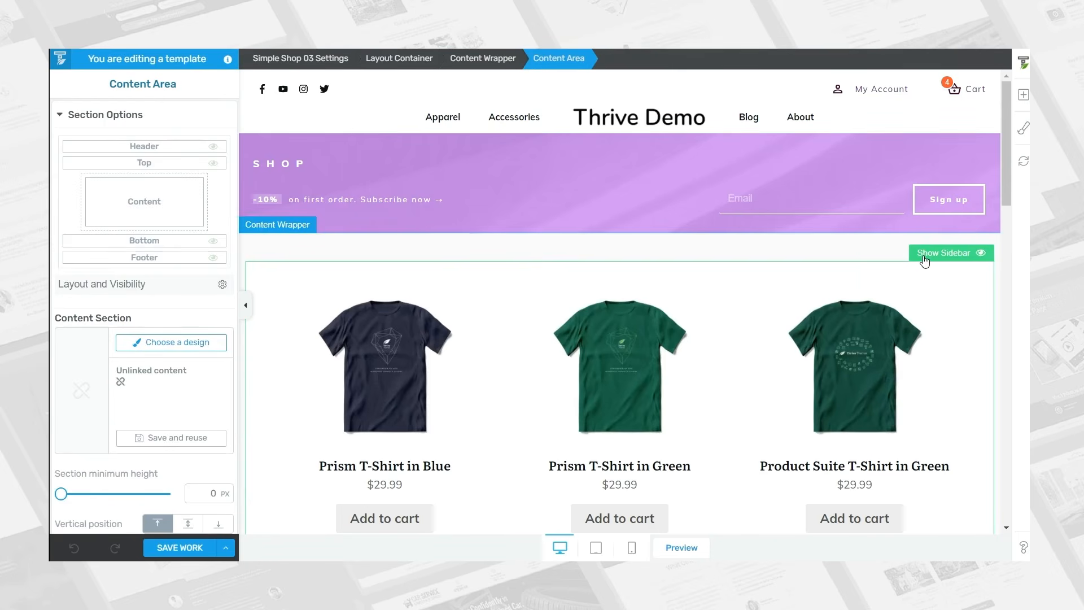
pyautogui.click(929, 258)
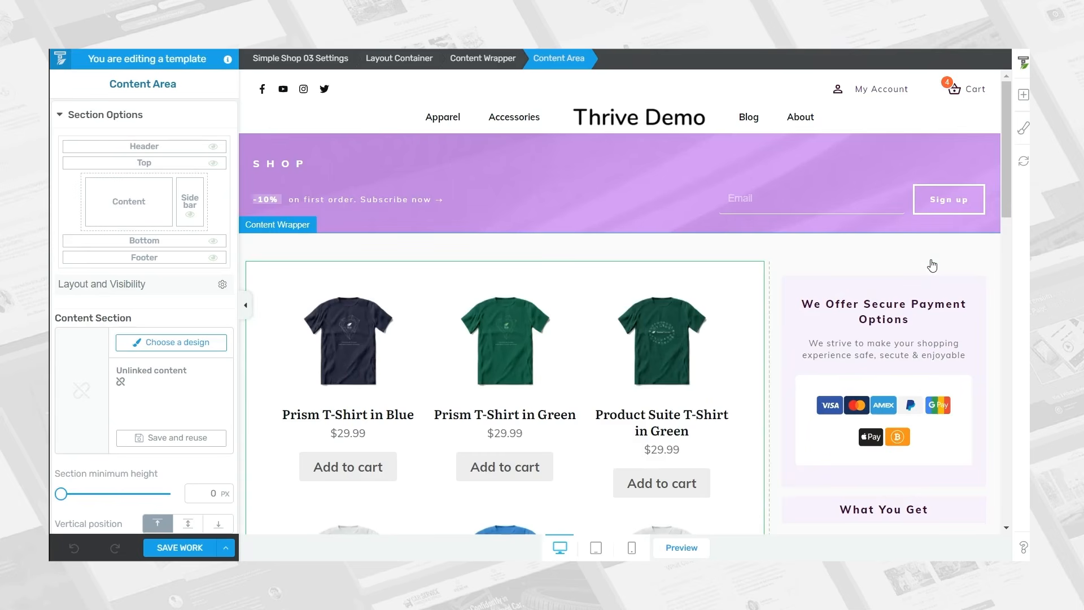
pyautogui.click(1023, 95)
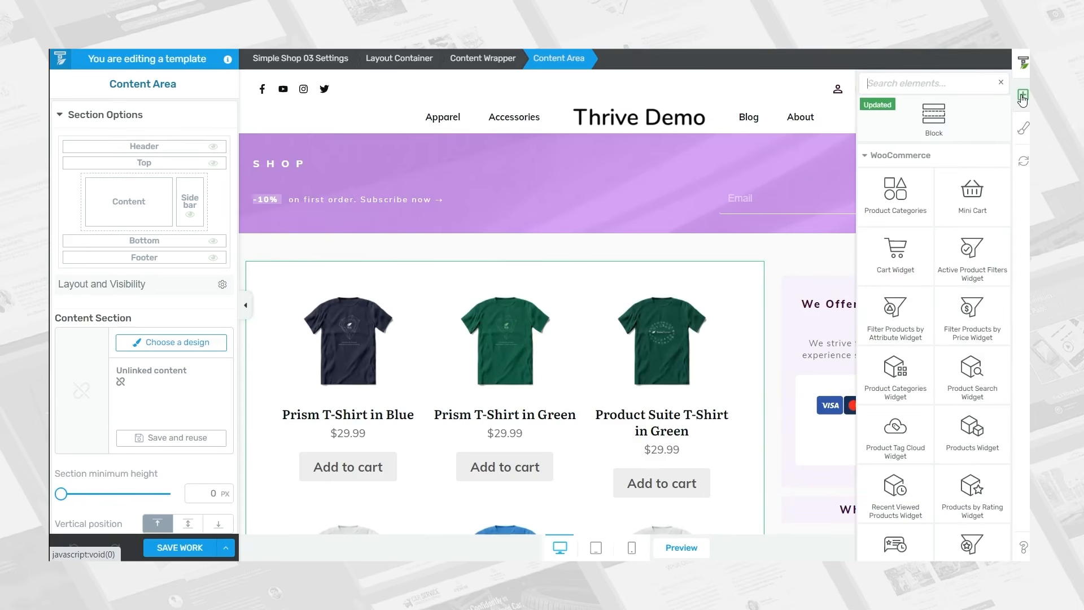
pyautogui.click(1024, 96)
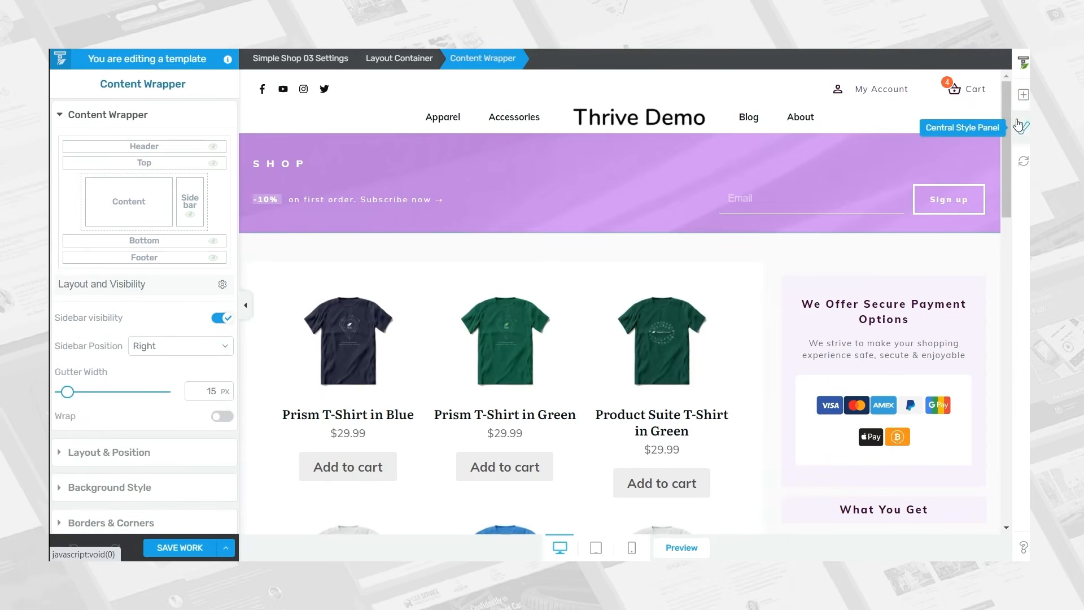
# - Examine the Shop element's alternative templates and its product list options, leaving the current template in place
pyautogui.click(569, 295)
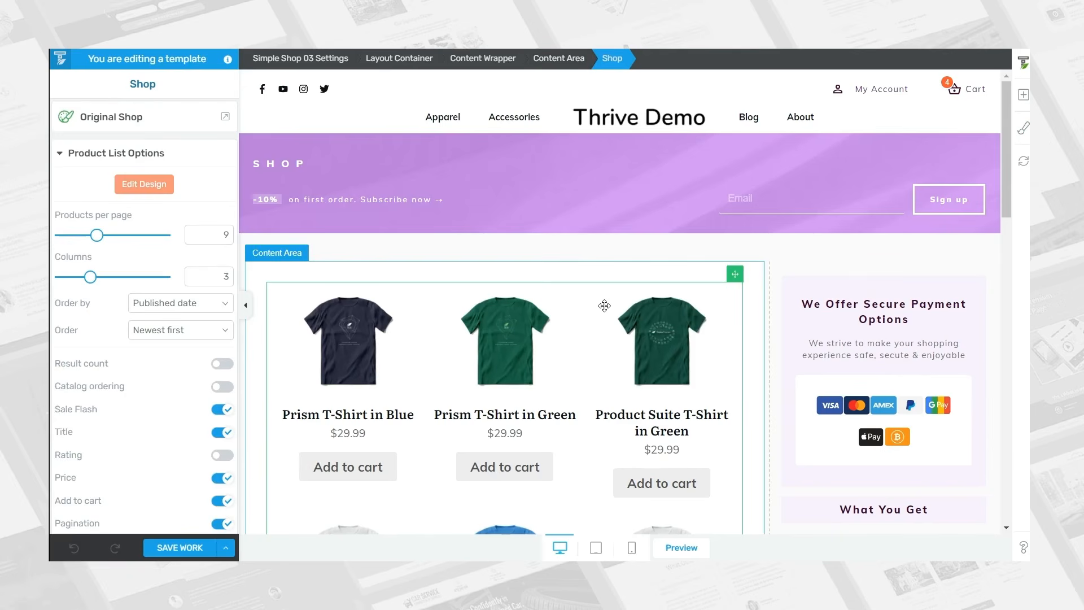
pyautogui.click(150, 122)
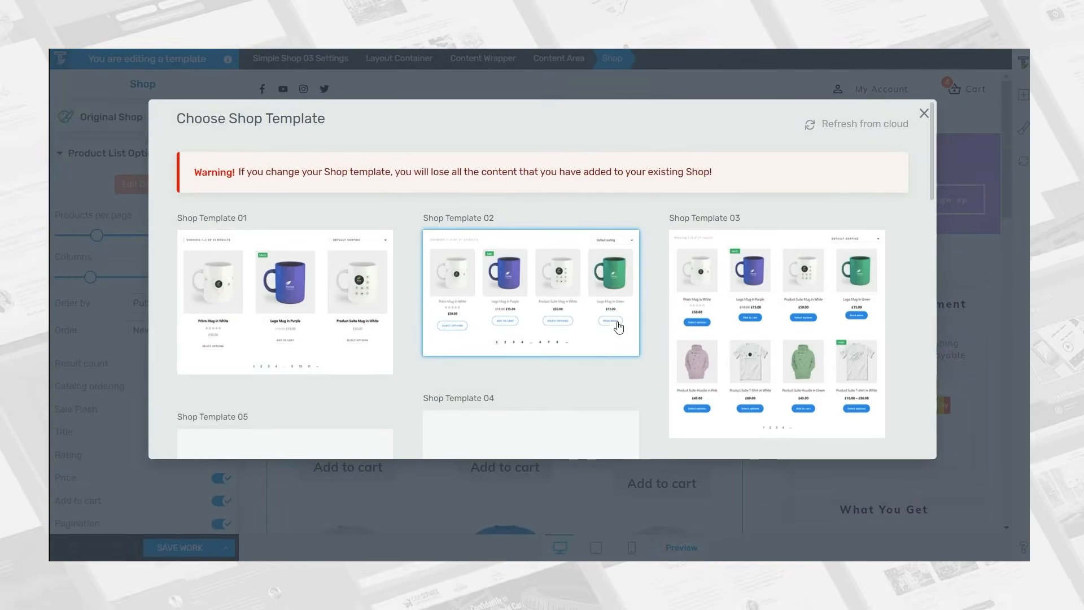
pyautogui.scroll(-2, 613, 331)
pyautogui.scroll(2, 612, 338)
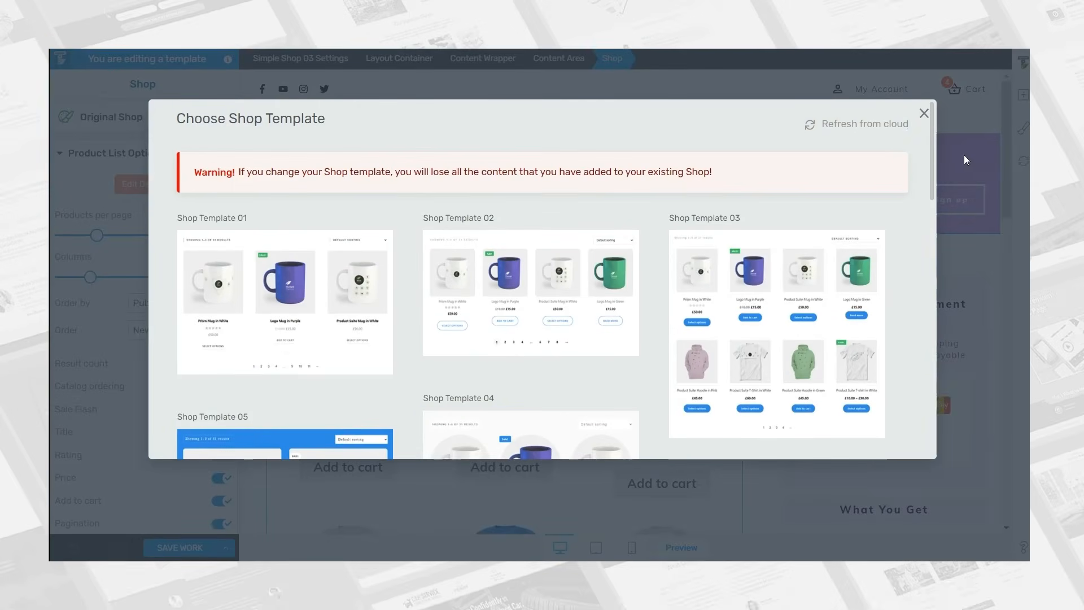
pyautogui.click(924, 113)
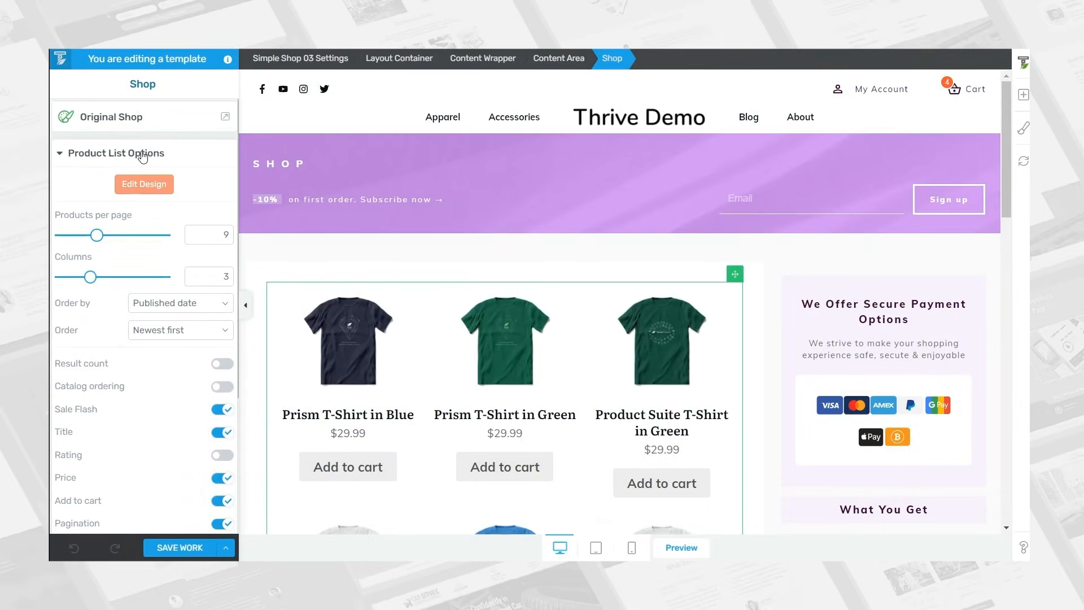
pyautogui.scroll(-3, 146, 211)
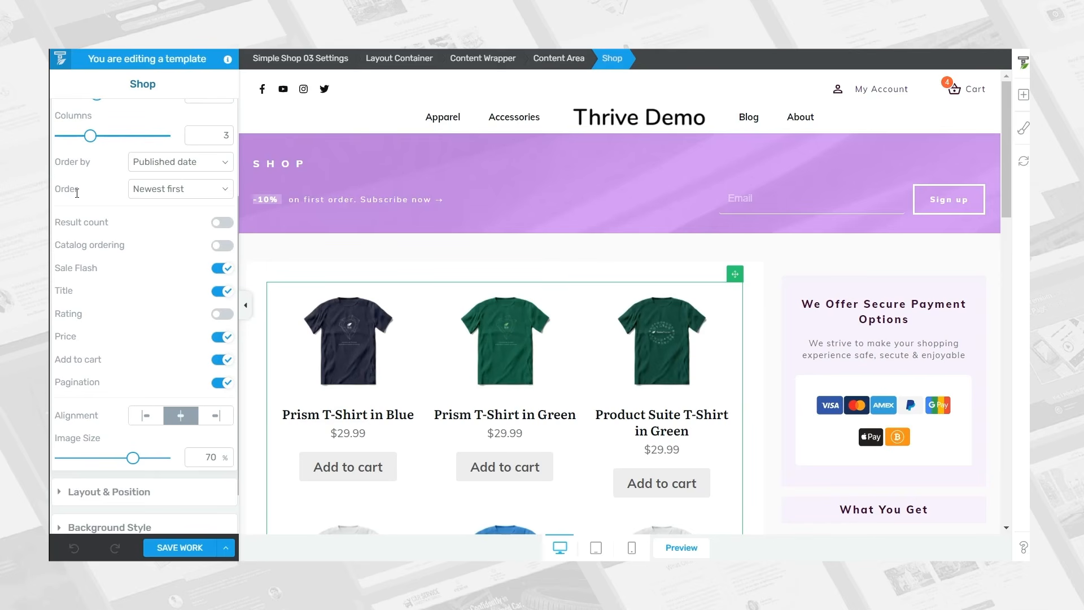
pyautogui.scroll(5, 69, 188)
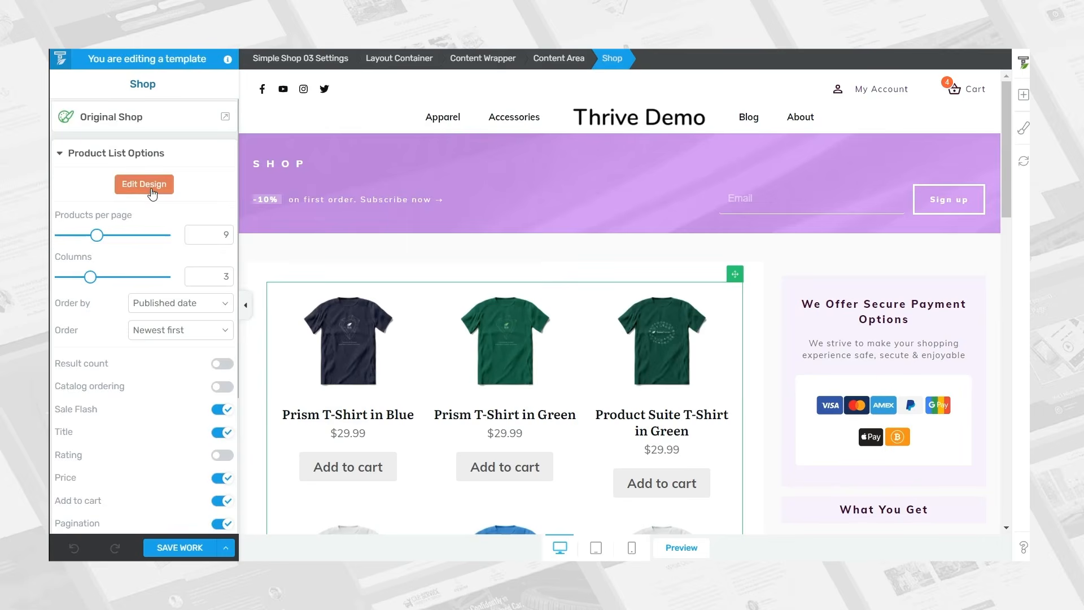
# - Set the product titles' colour to purple #780ca7 in the Shop element's design and finish editing the design
pyautogui.click(150, 186)
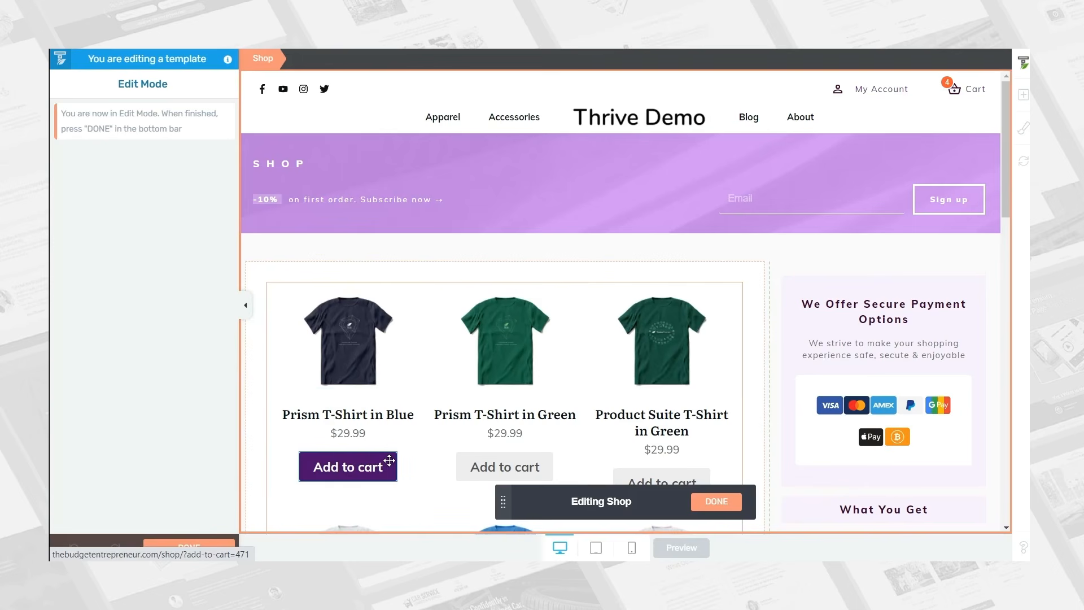
pyautogui.click(395, 416)
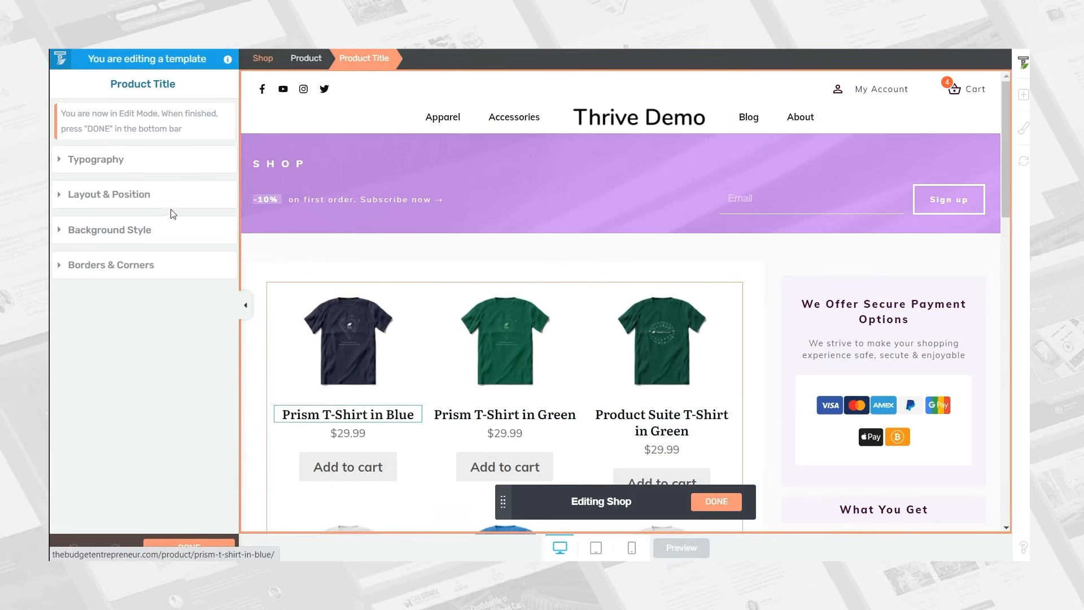
pyautogui.click(114, 159)
pyautogui.click(139, 214)
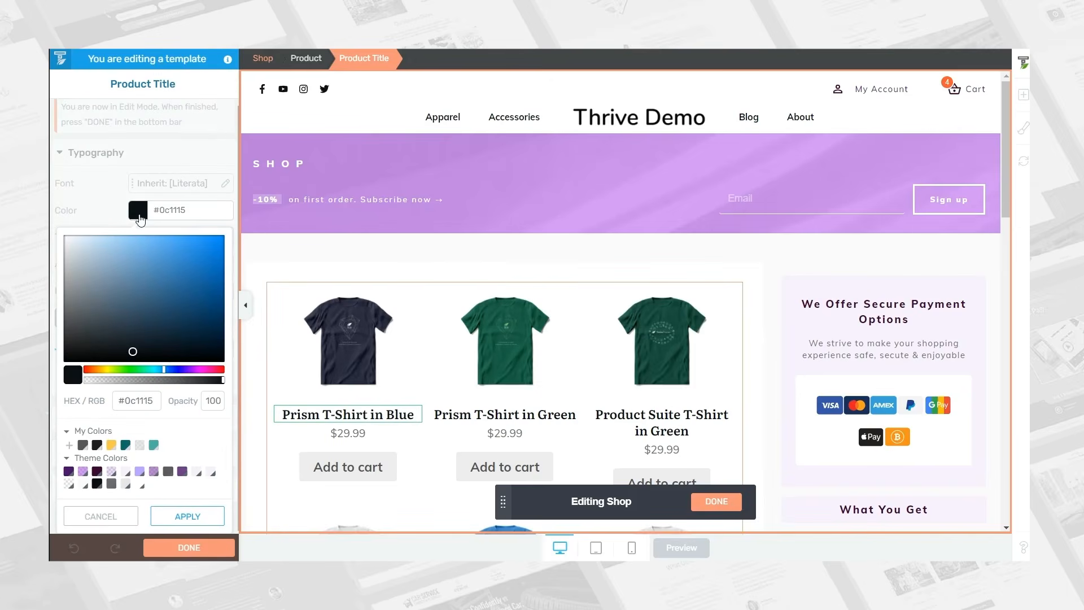
pyautogui.click(193, 368)
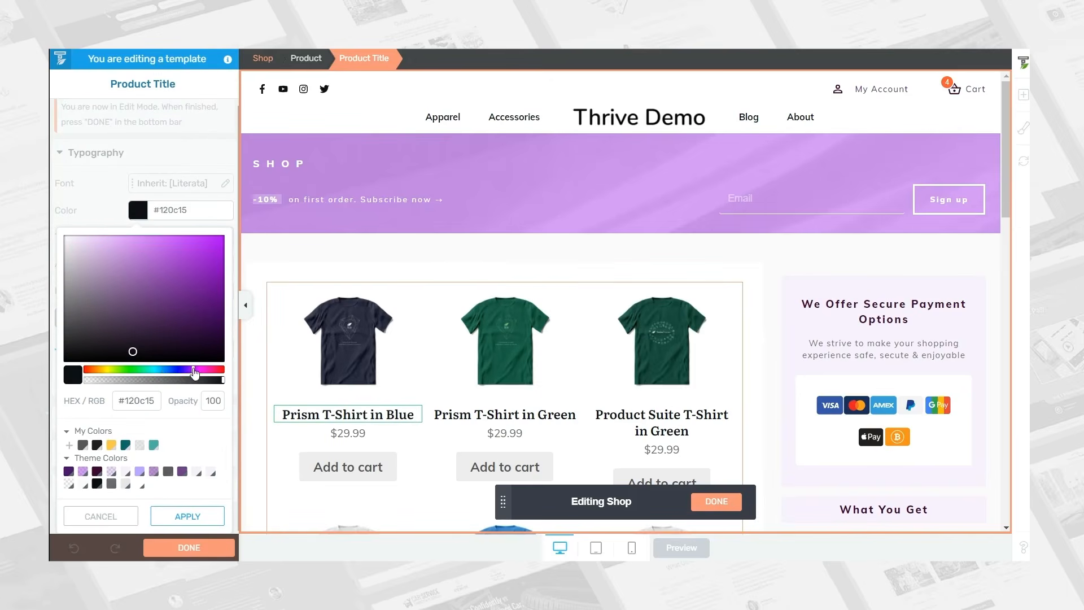
pyautogui.click(193, 307)
pyautogui.click(200, 303)
pyautogui.moveTo(200, 303)
pyautogui.mouseDown()
pyautogui.moveTo(214, 269)
pyautogui.moveTo(214, 283)
pyautogui.mouseUp()
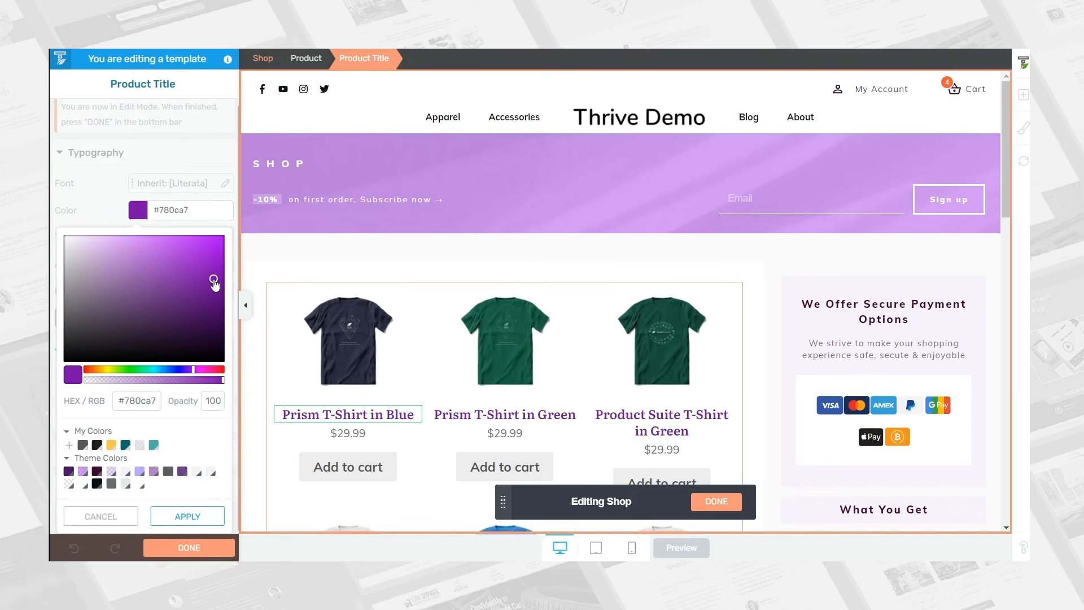
pyautogui.click(156, 516)
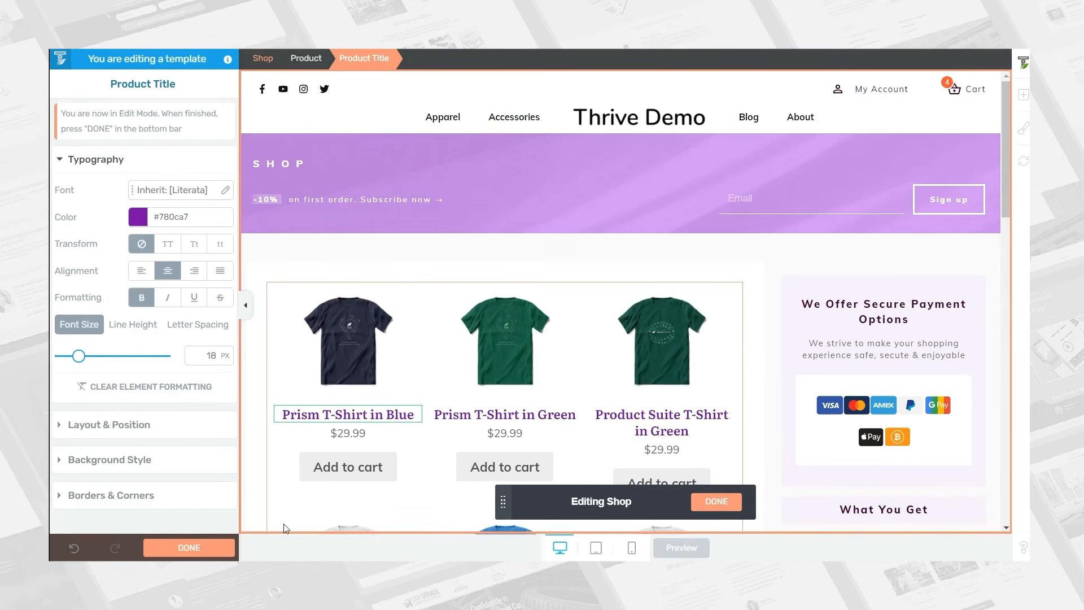
pyautogui.click(716, 501)
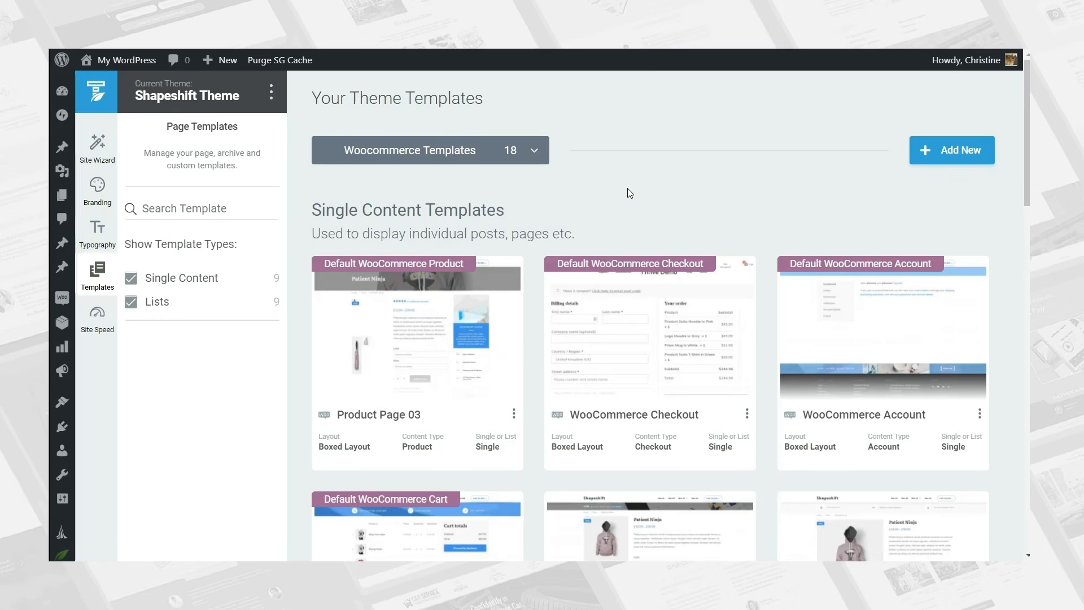
# - Start a new list template named Apparel Category with list type Archives and archive type Product categories
pyautogui.click(955, 165)
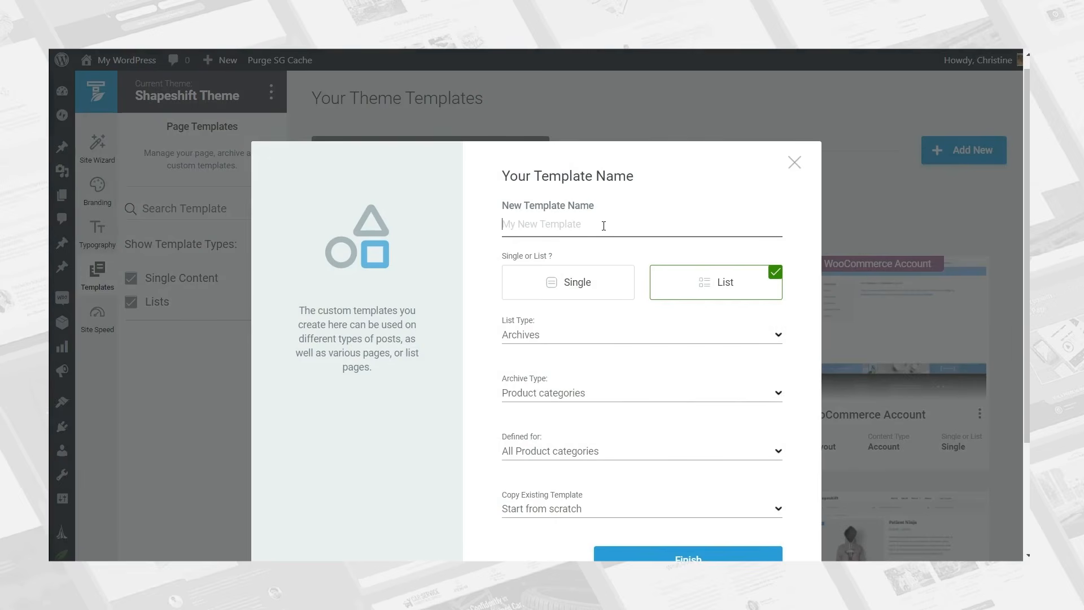
pyautogui.write('Apparel Category')
pyautogui.click(566, 340)
pyautogui.click(559, 399)
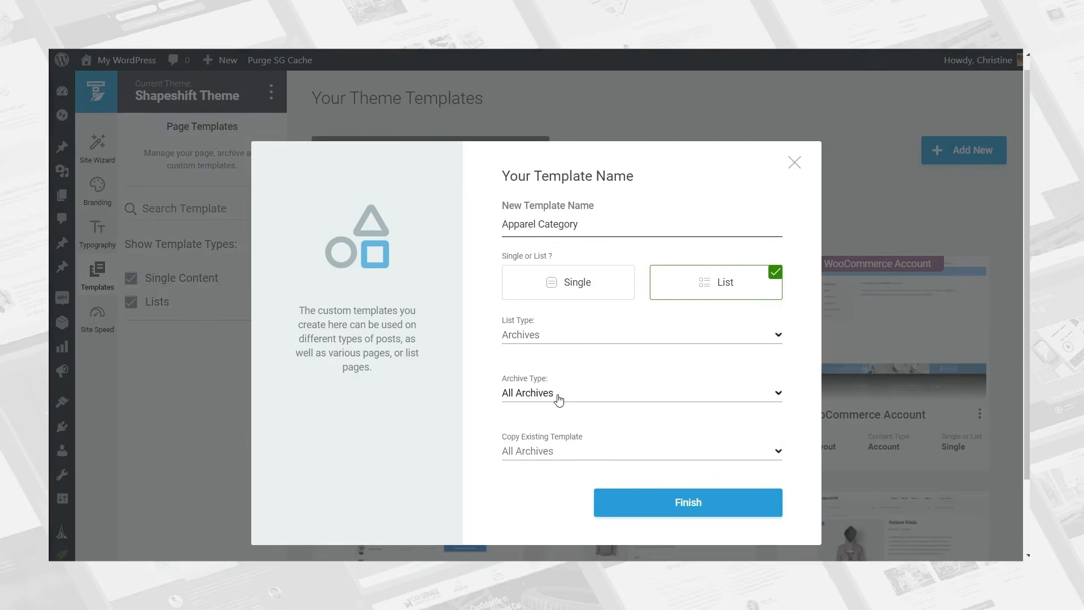
pyautogui.click(564, 393)
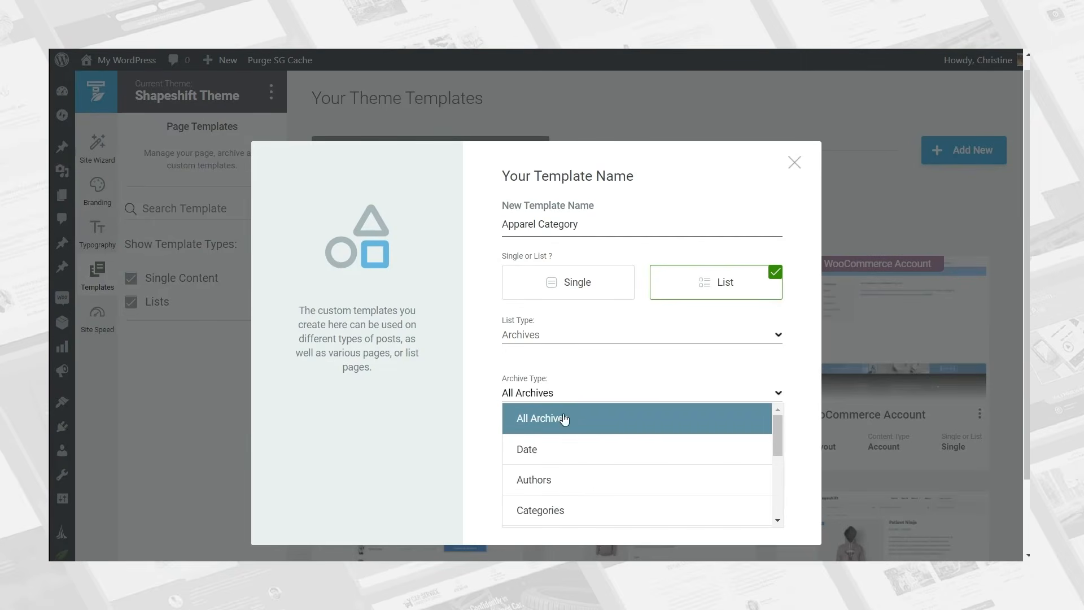
pyautogui.scroll(-5, 574, 463)
pyautogui.click(578, 436)
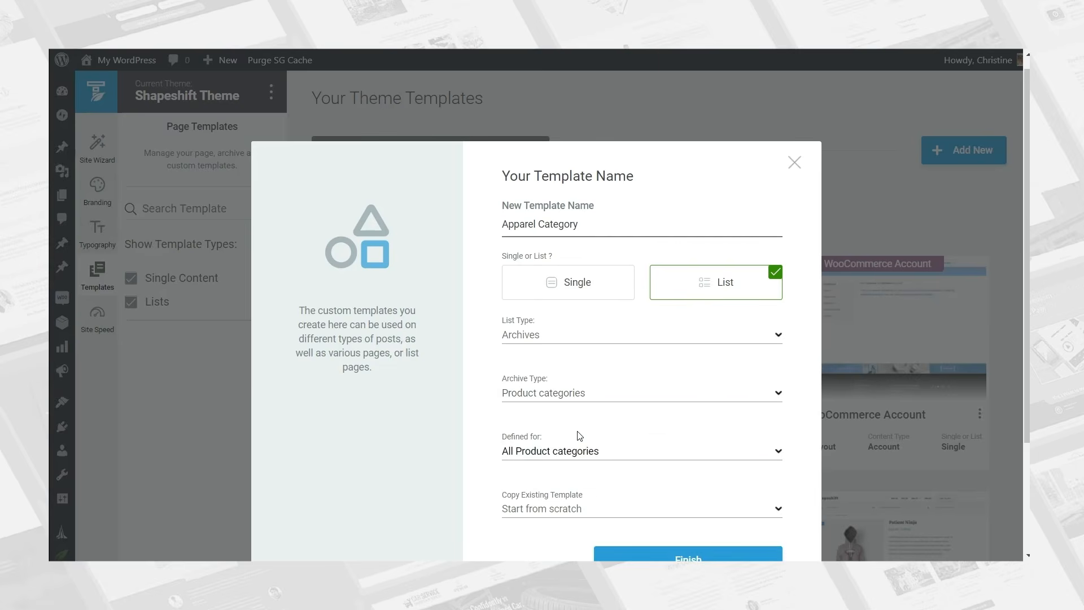
# - Define the new template for the Apparel category, copy it from Simple Shop 03 and create it
pyautogui.scroll(-3, 583, 487)
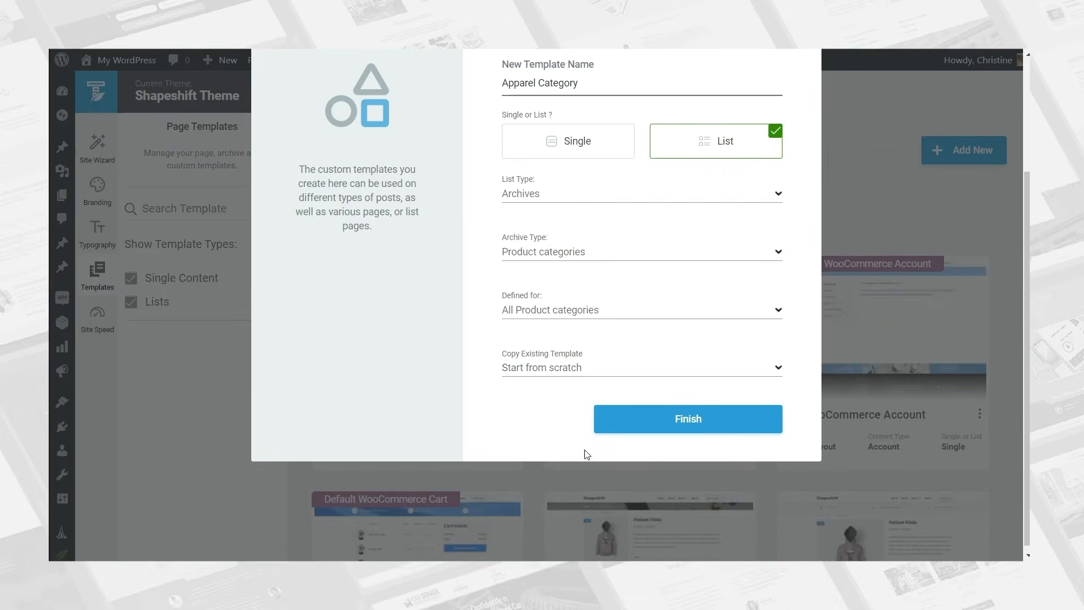
pyautogui.click(574, 311)
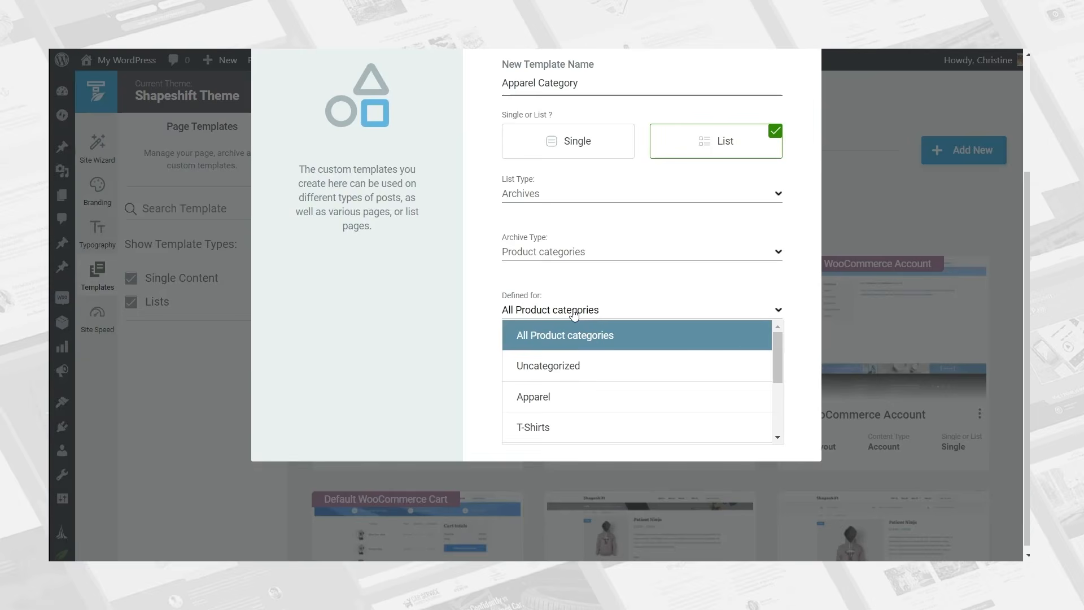
pyautogui.click(556, 402)
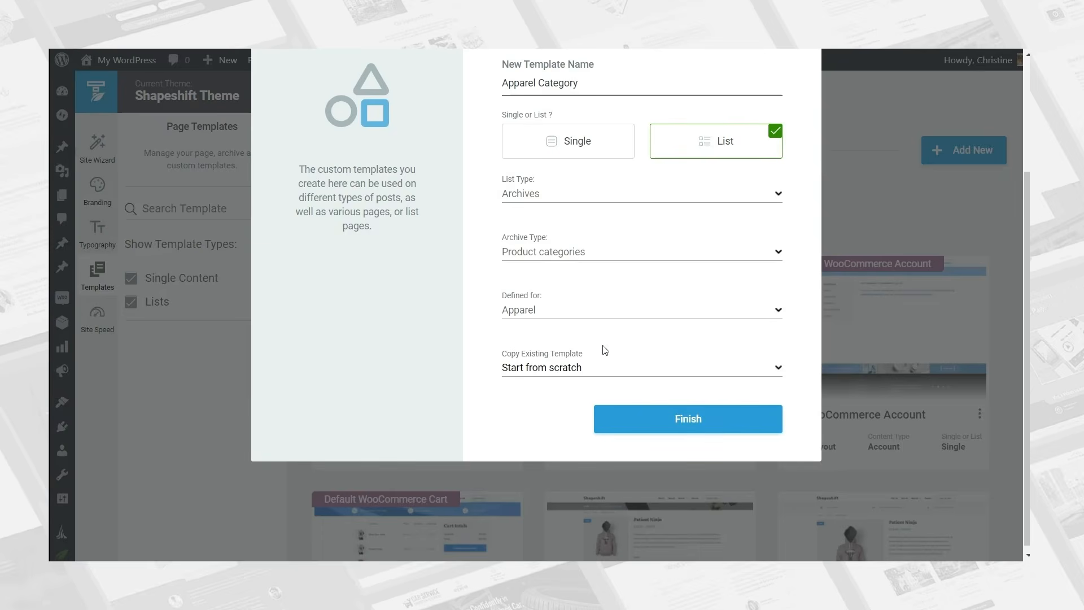
pyautogui.click(588, 369)
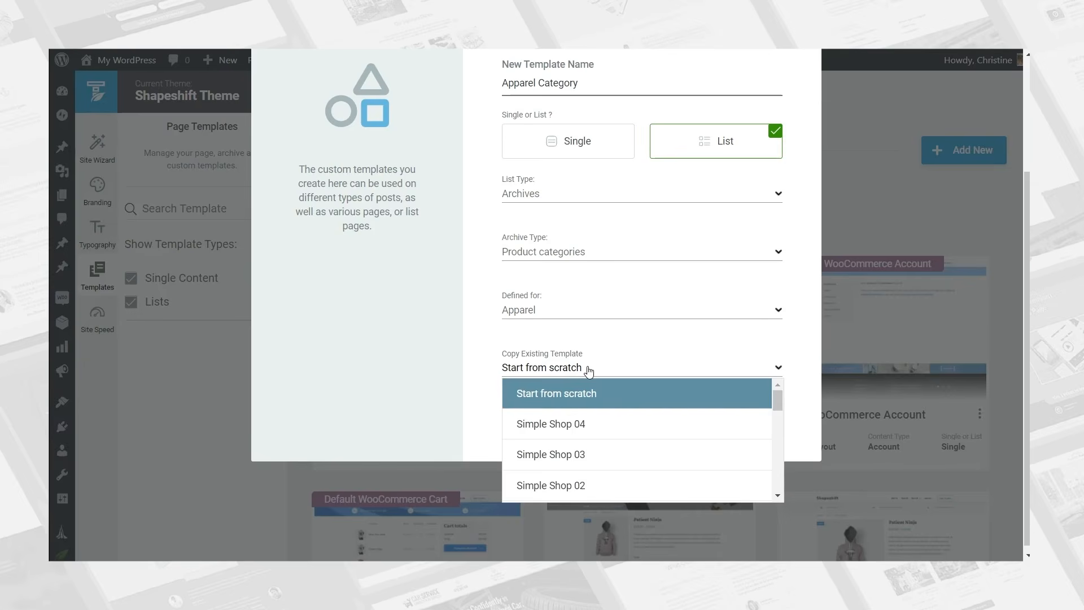
pyautogui.click(536, 458)
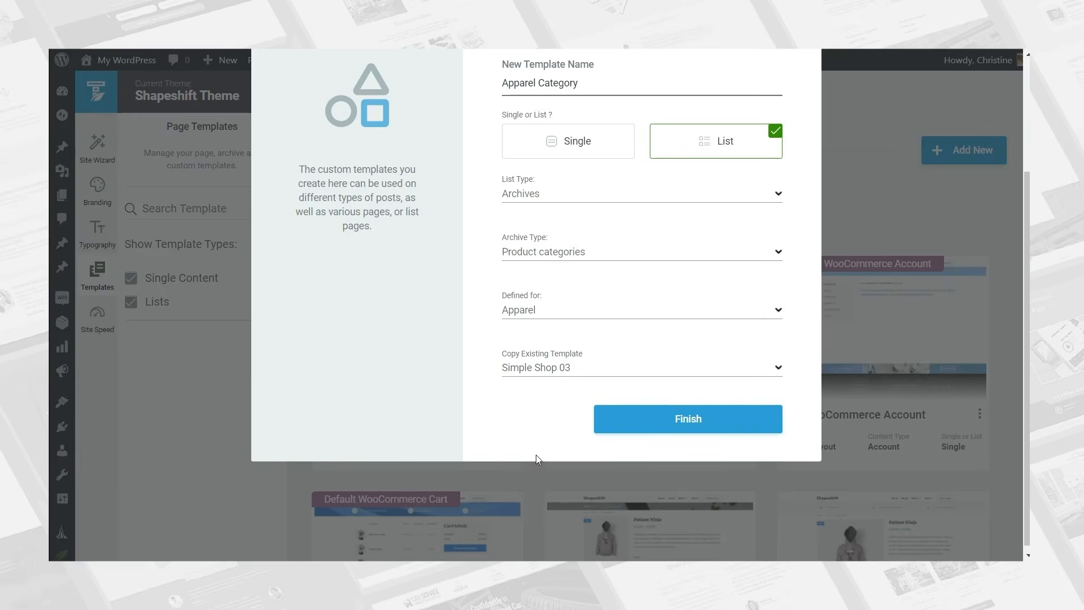
pyautogui.click(640, 428)
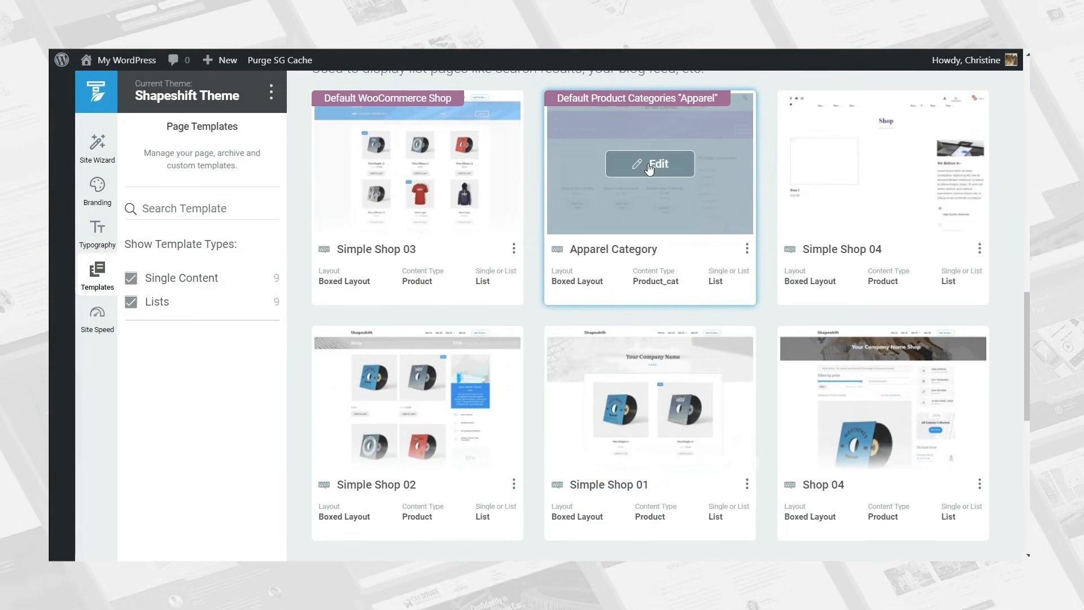
# - Open the Apparel Category template for editing and show the background style settings of its top section
pyautogui.click(650, 165)
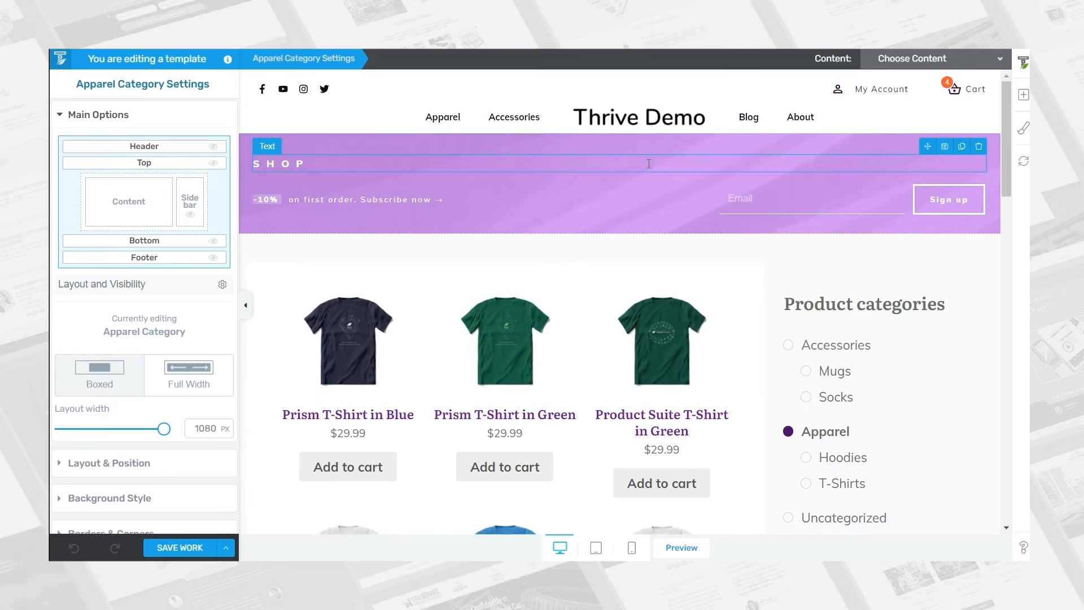
pyautogui.click(597, 145)
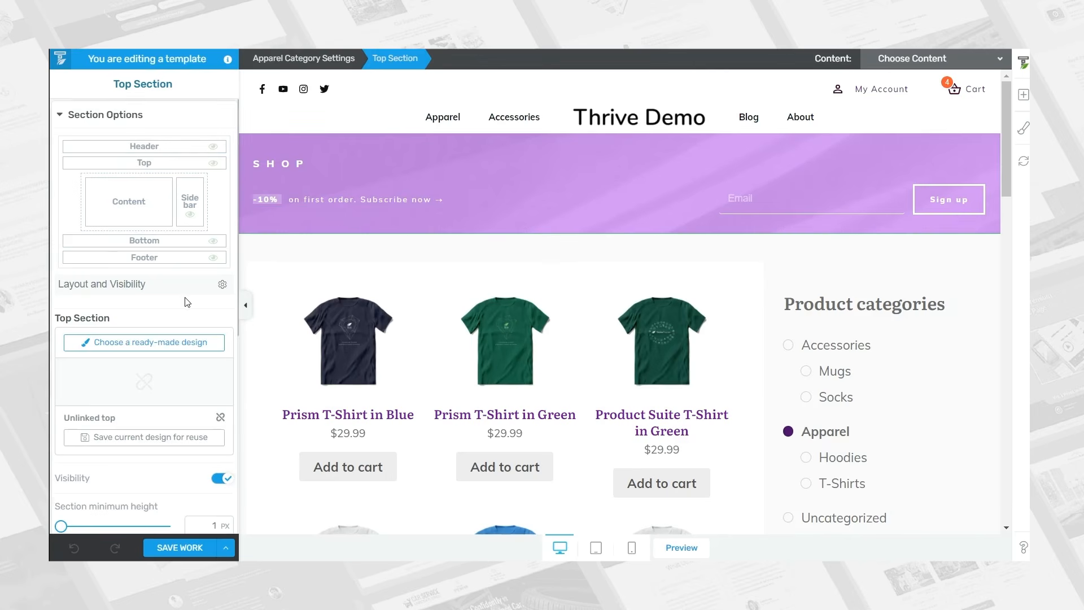
pyautogui.scroll(-5, 185, 302)
pyautogui.scroll(-2, 186, 302)
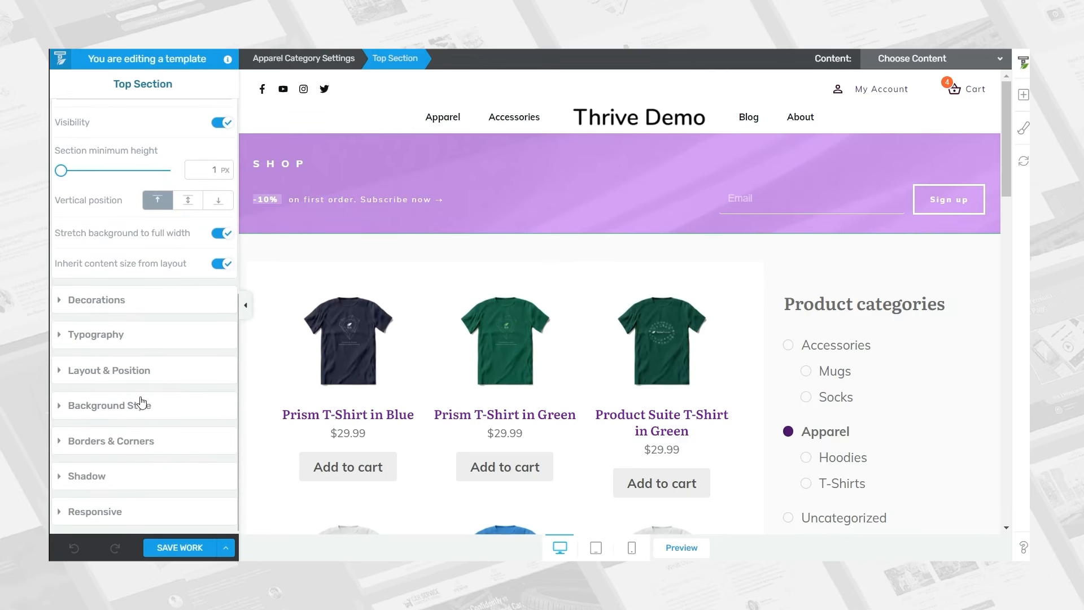
pyautogui.click(124, 407)
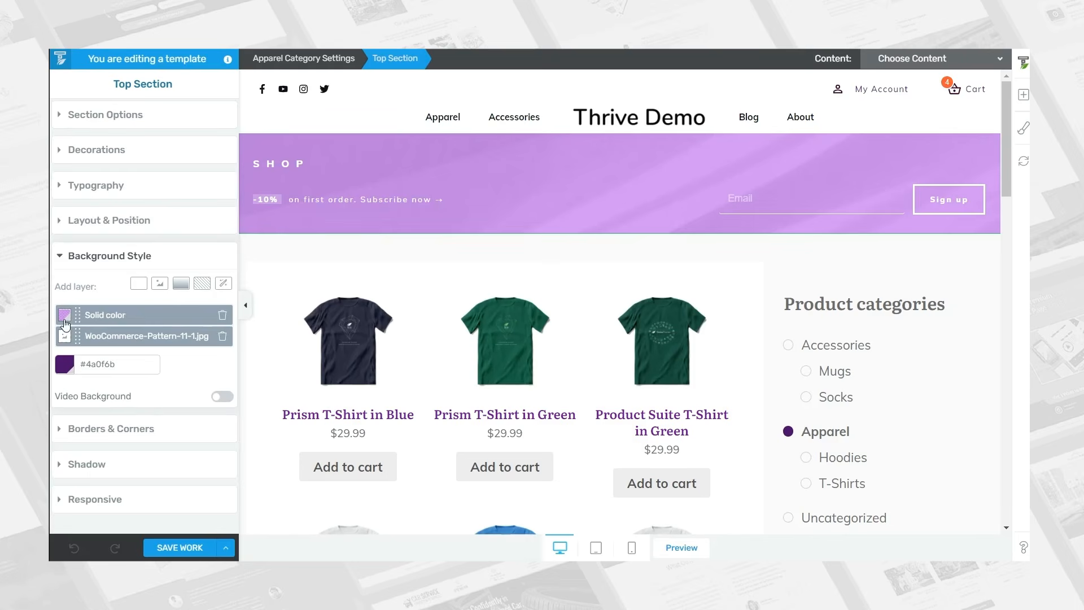
# - Unlink the top section's solid colour layer from the theme colour, set it to red #e62d3e and save the template
pyautogui.click(64, 315)
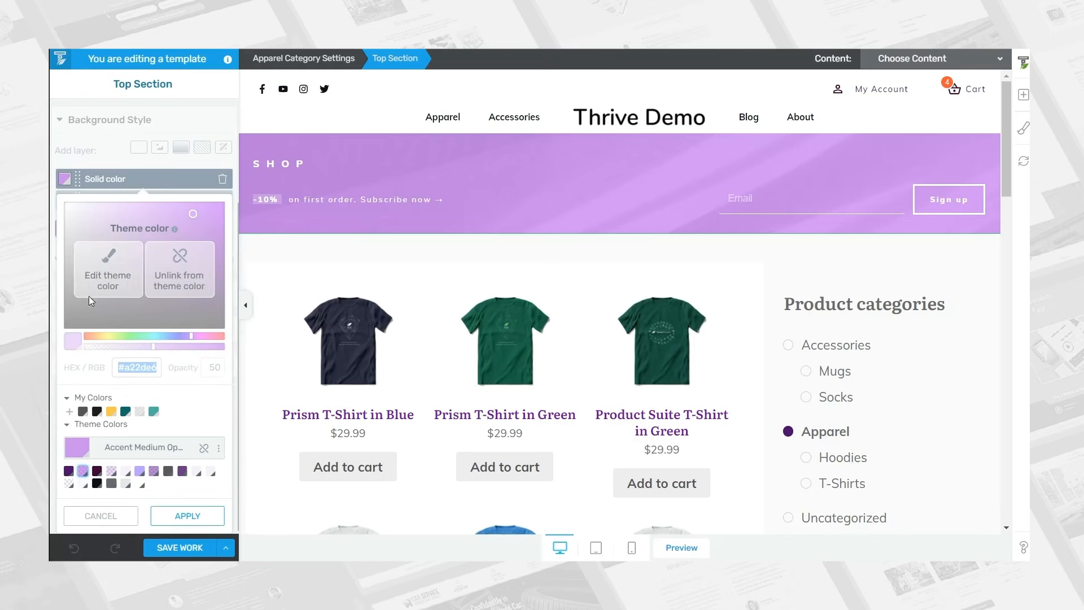
pyautogui.click(162, 266)
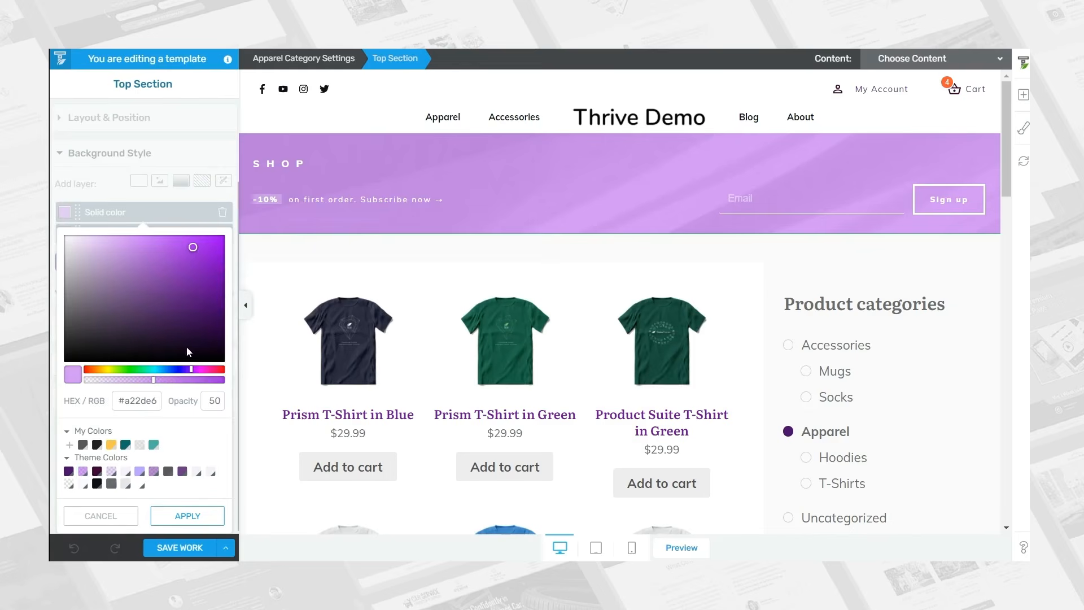
pyautogui.click(202, 369)
pyautogui.moveTo(203, 370); pyautogui.dragTo(222, 371)
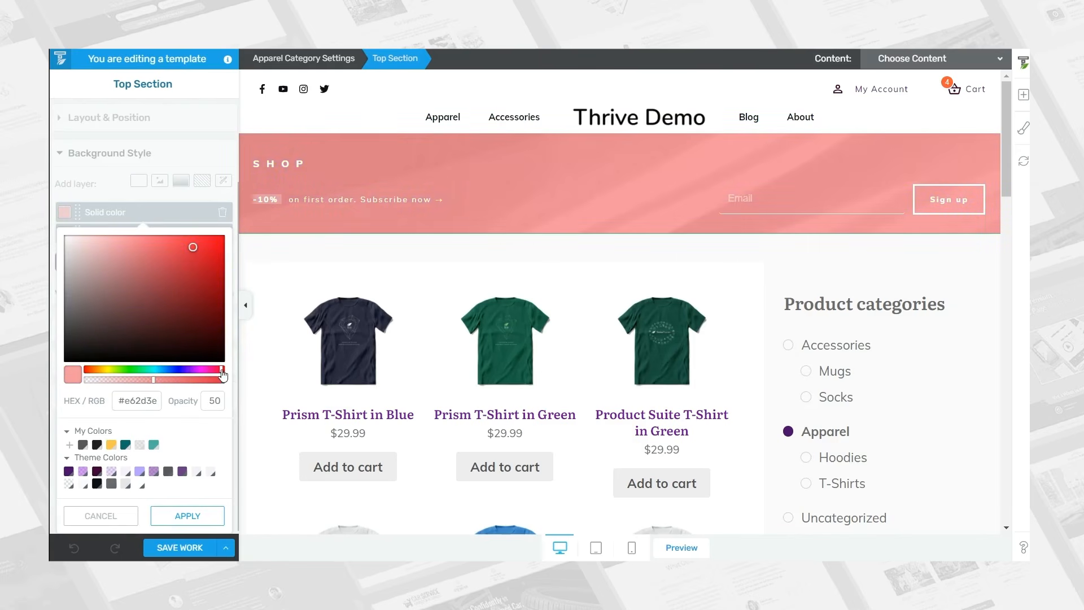
pyautogui.click(175, 516)
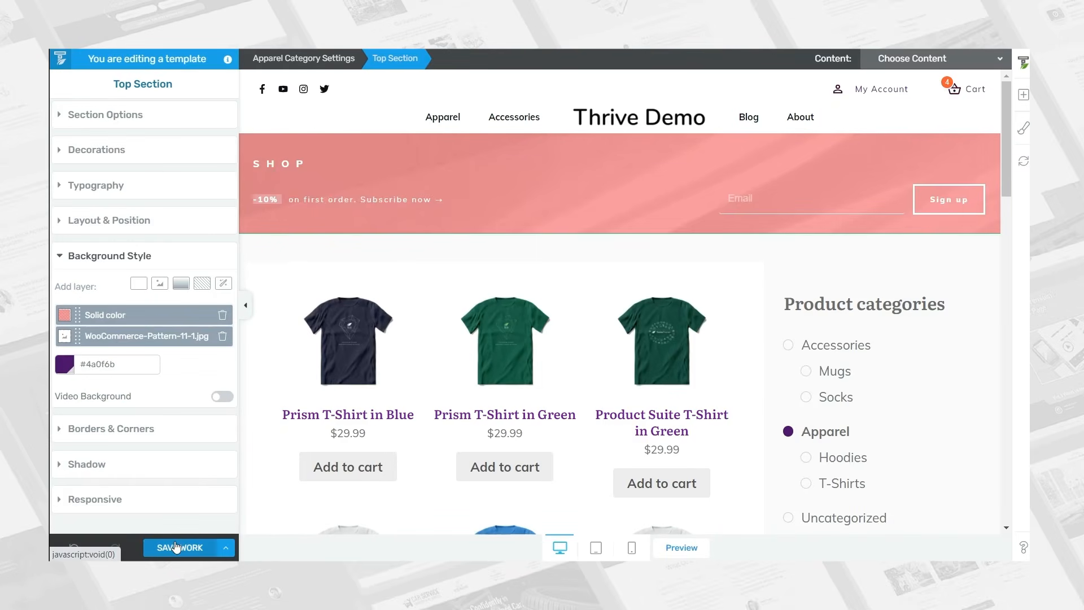
pyautogui.click(175, 541)
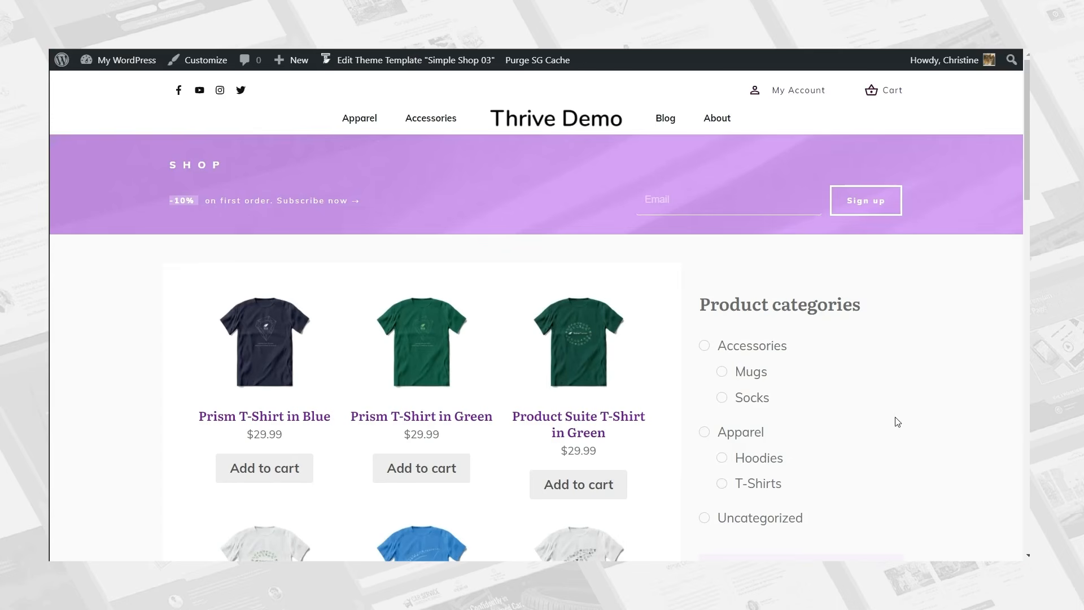
# - View the Accessories and Apparel category pages on the live shop to compare their templates
pyautogui.click(741, 356)
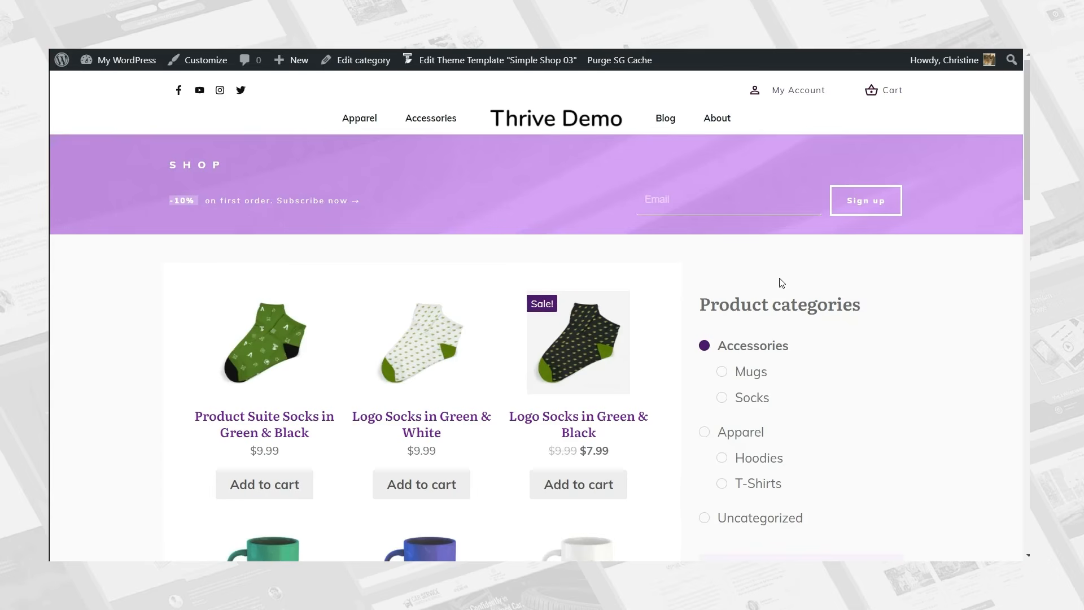
pyautogui.click(739, 437)
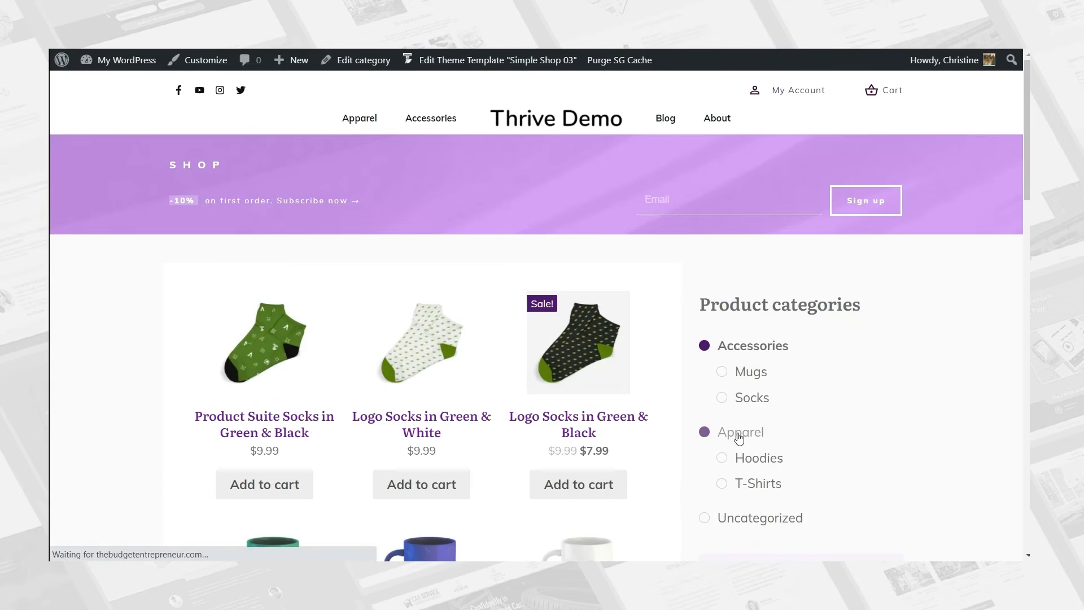